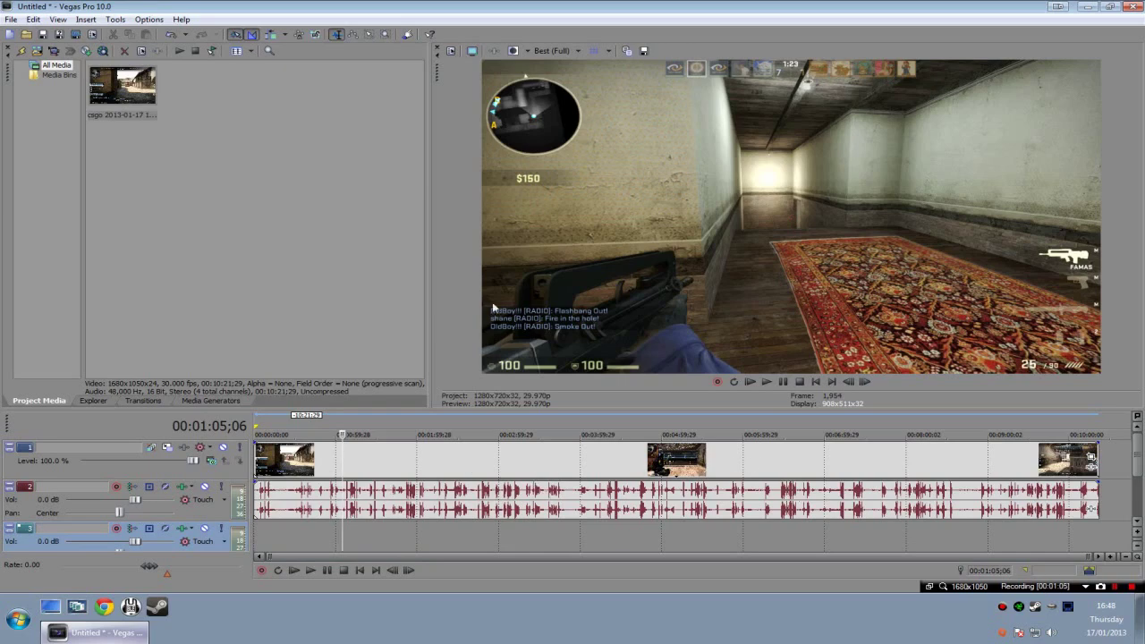
Open the project's video properties and examine the frame width, height and field order.
left_click(11, 19)
left_click(51, 224)
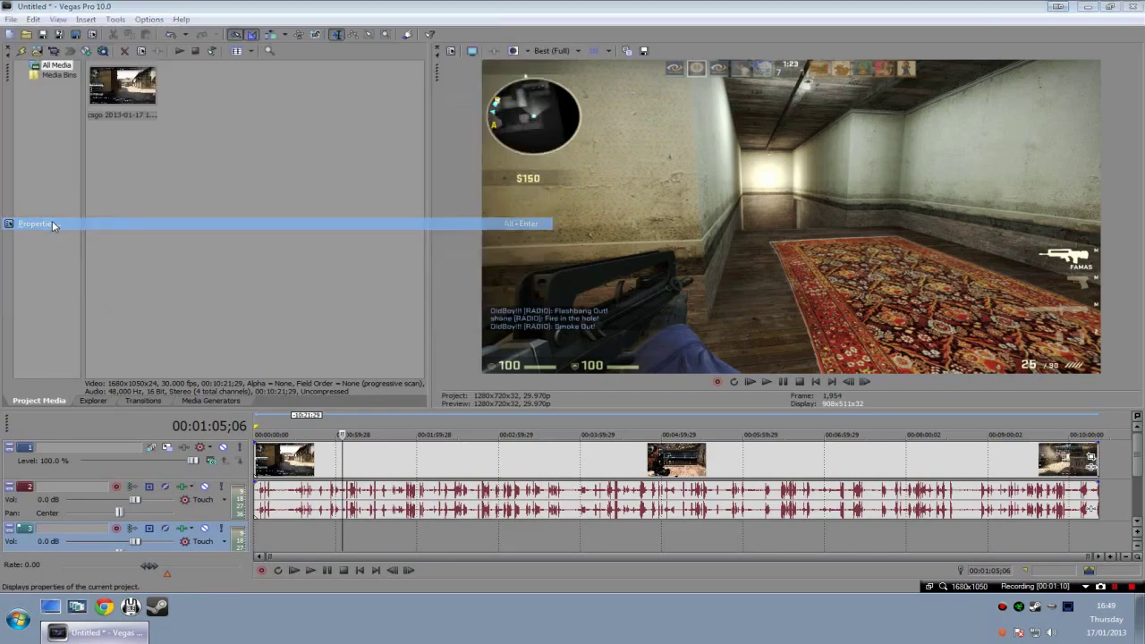
left_click_drag(551, 89, 483, 44)
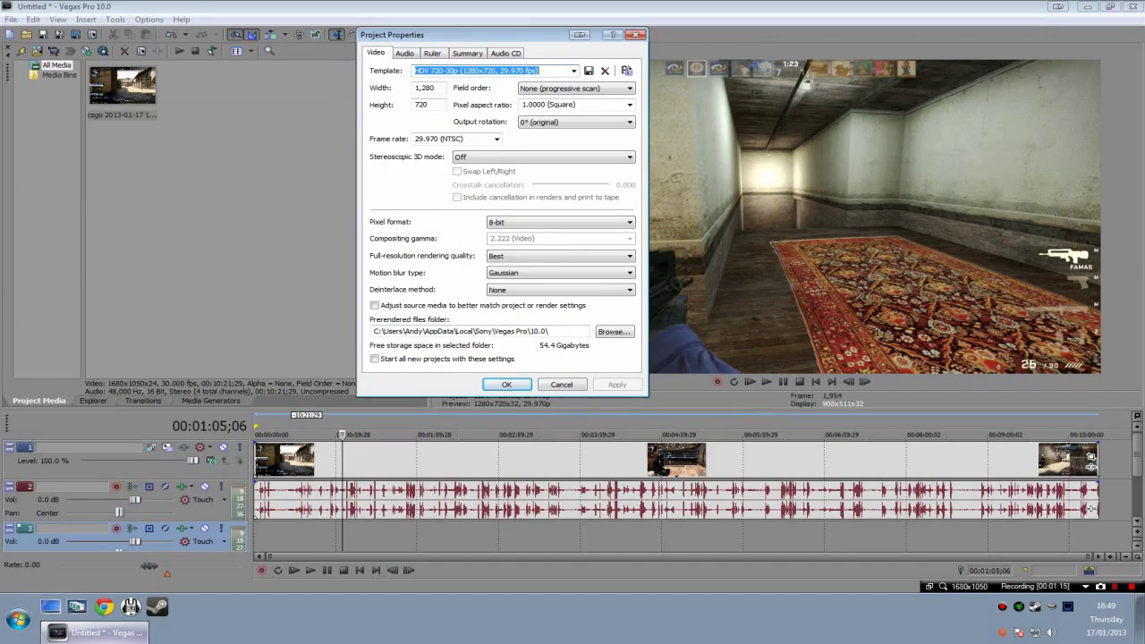
left_click_drag(500, 41, 420, 30)
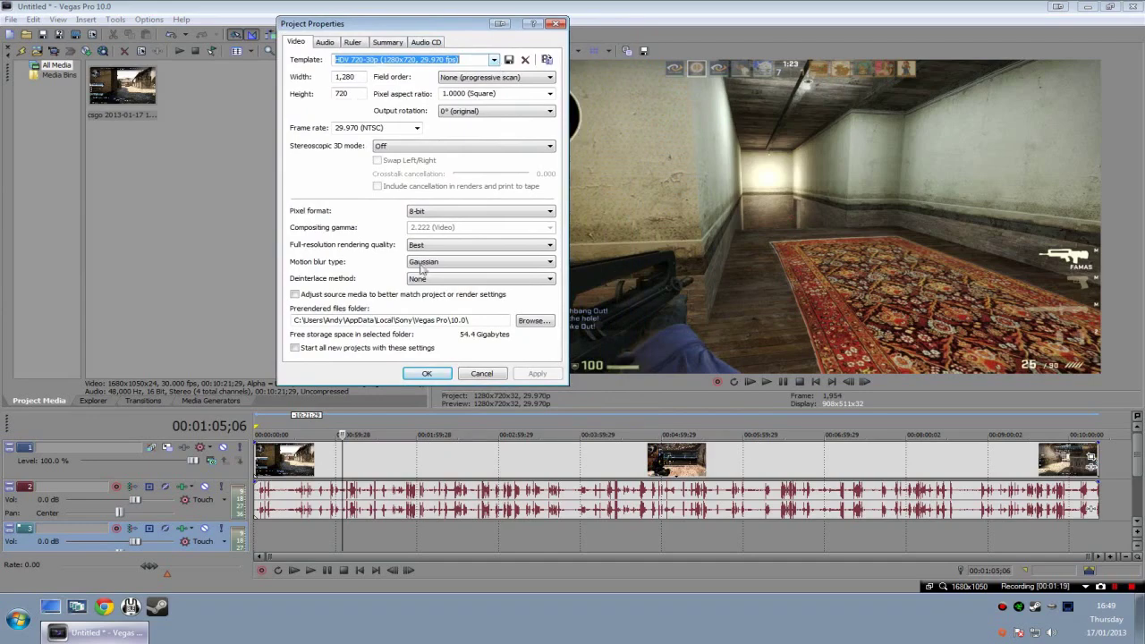
left_click_drag(376, 23, 528, 44)
key("Tab")
left_click_drag(505, 114, 470, 97)
key("Tab")
key("shift+Tab")
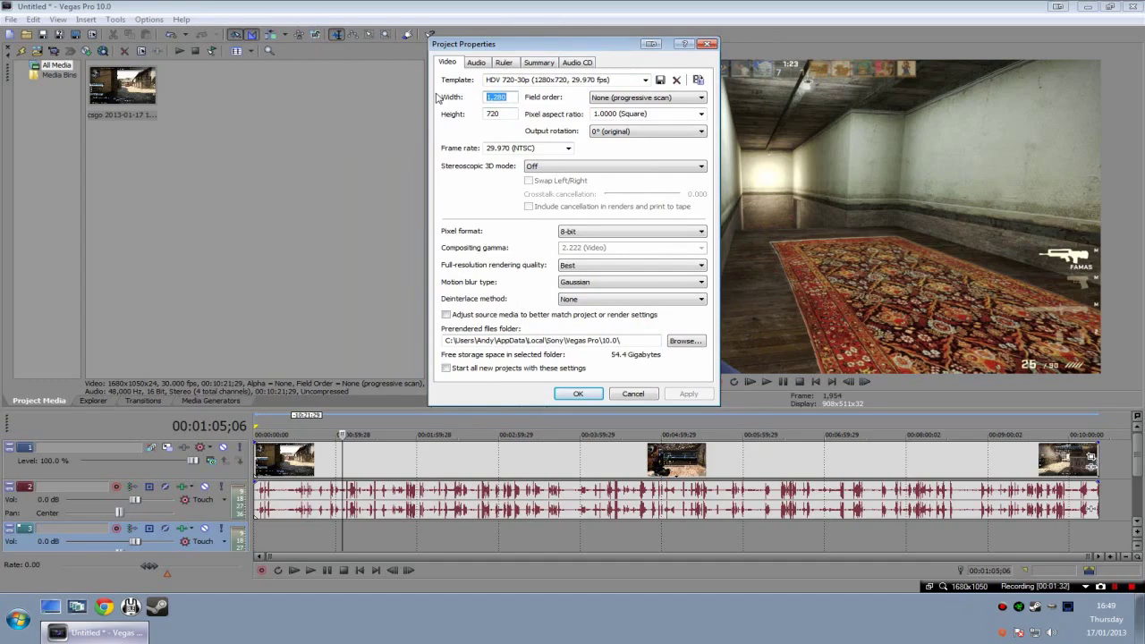
left_click(616, 102)
left_click(616, 102)
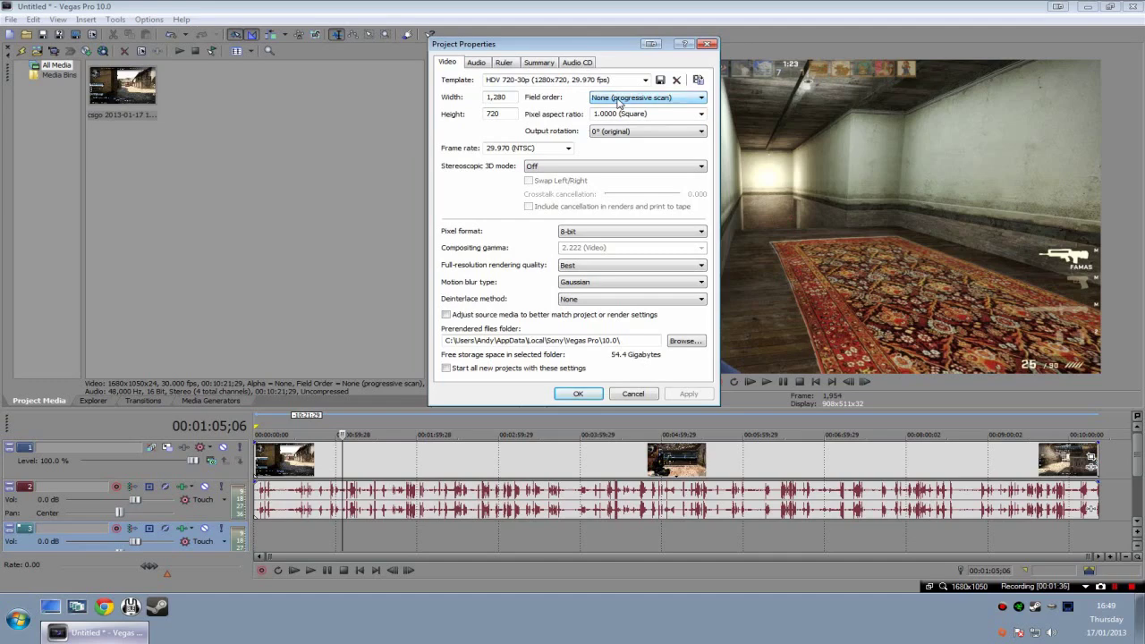
Choose a pixel aspect ratio of 1.0000 (Square) and a frame rate of 29.970 (NTSC) for the project.
left_click(702, 115)
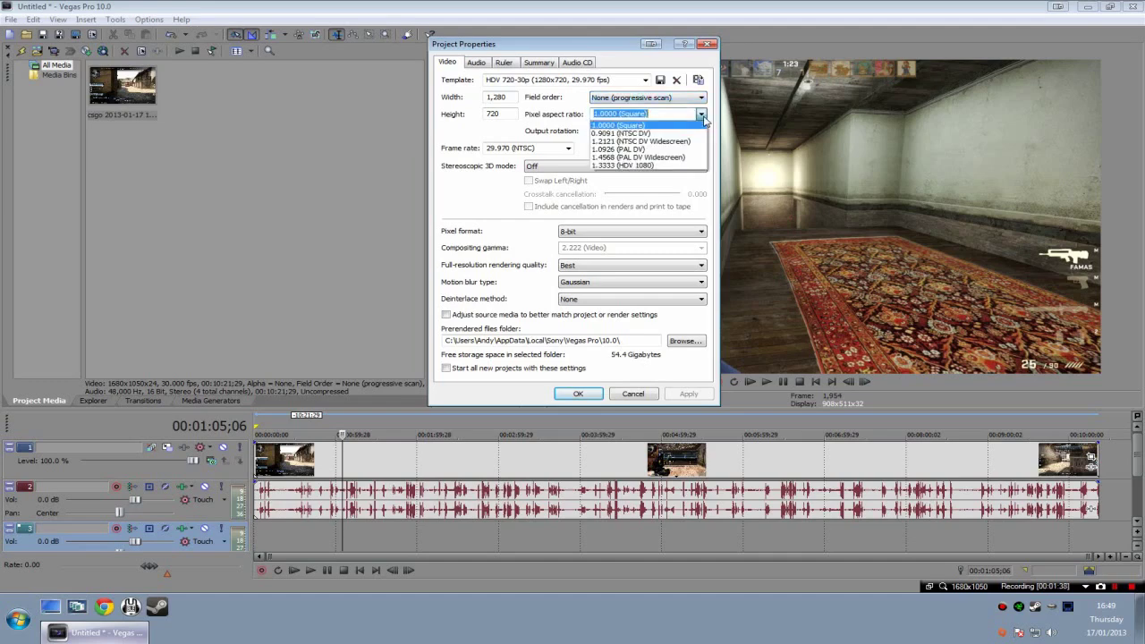
left_click(620, 126)
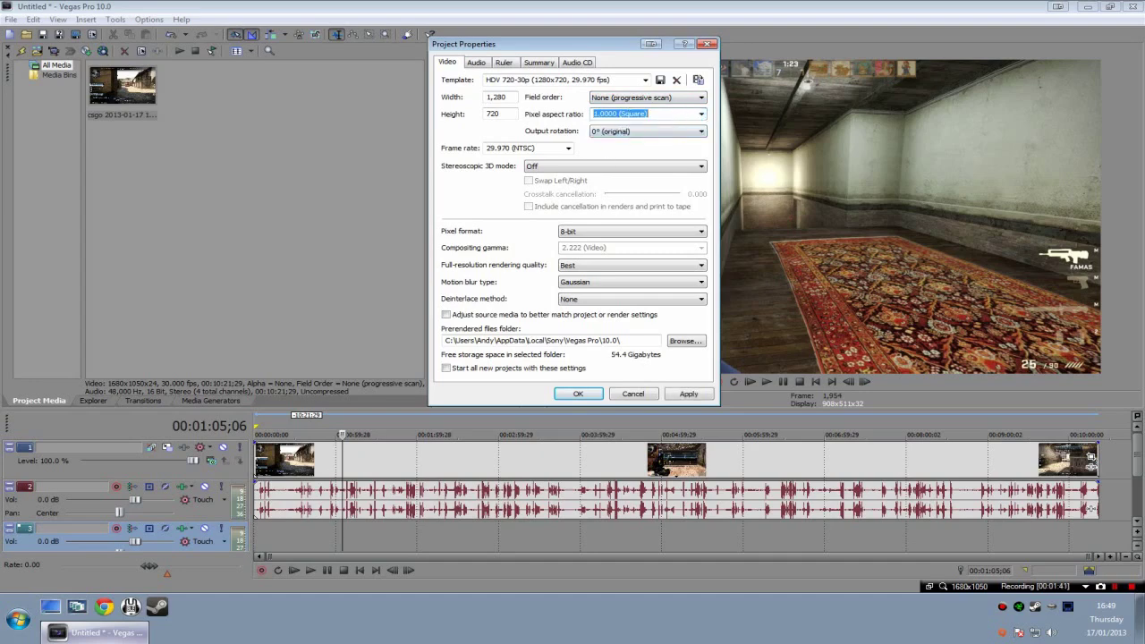
left_click(568, 149)
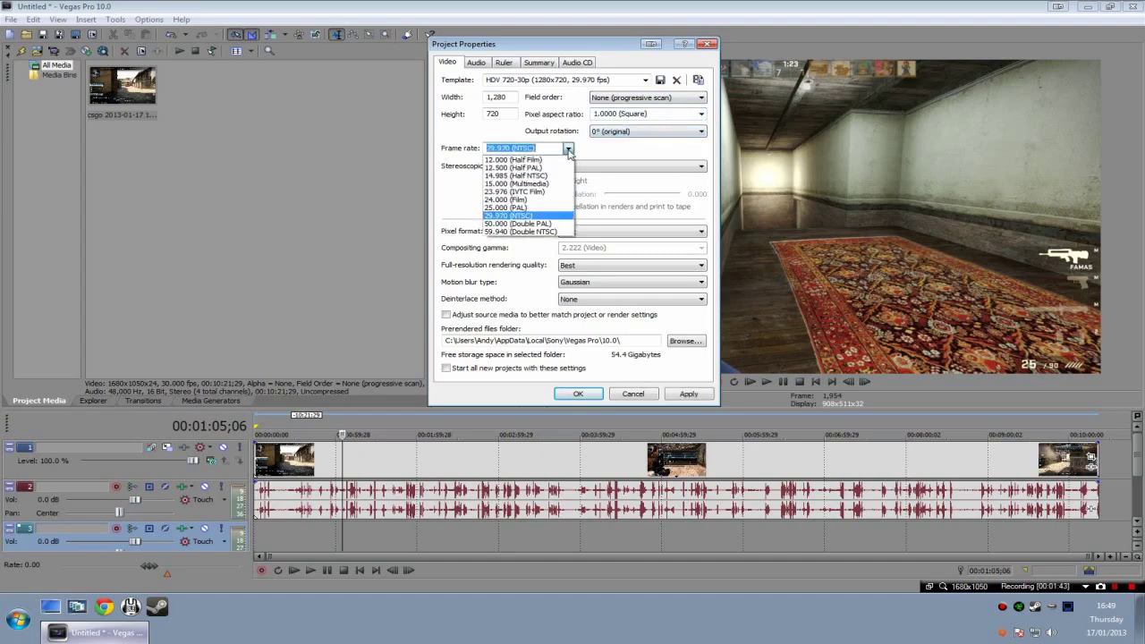
left_click(516, 216)
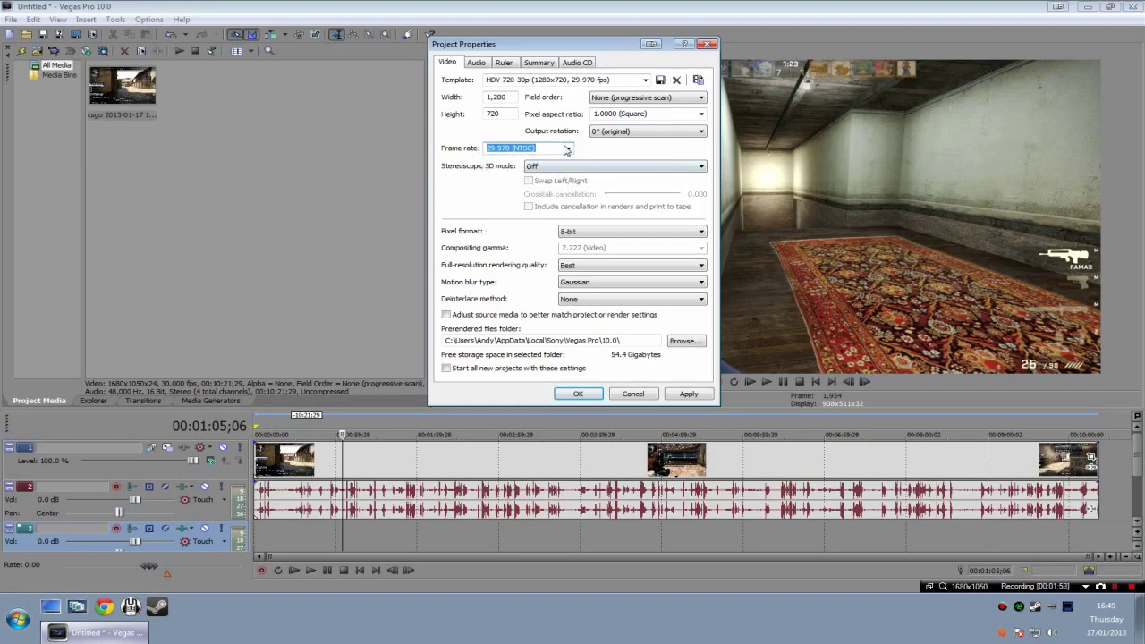
Check the 8-bit pixel format, choose Best rendering quality, Gaussian motion blur and no deinterlacing, and inspect the prerendered files folder.
left_click(592, 232)
left_click(591, 232)
left_click(587, 265)
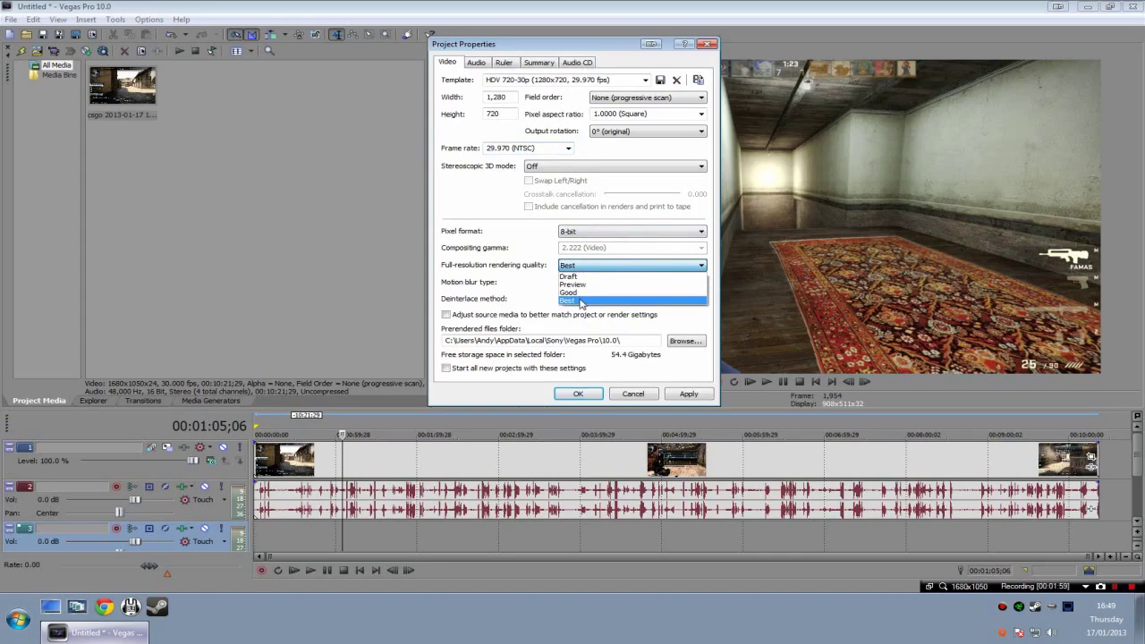
left_click(579, 302)
left_click(582, 285)
left_click(579, 293)
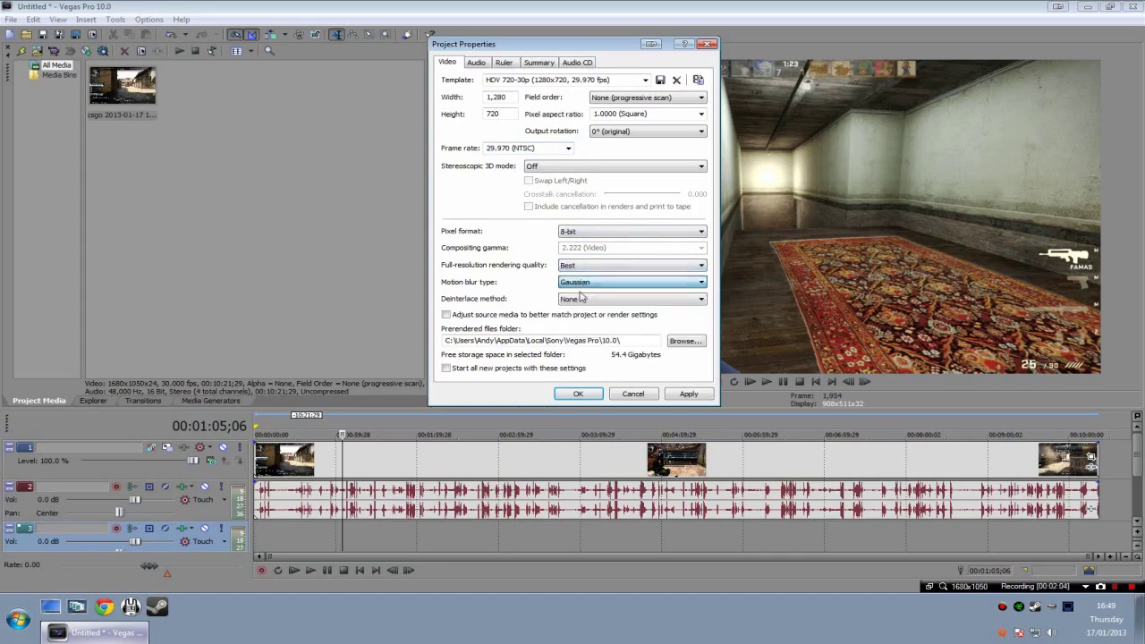
left_click(577, 302)
left_click(573, 307)
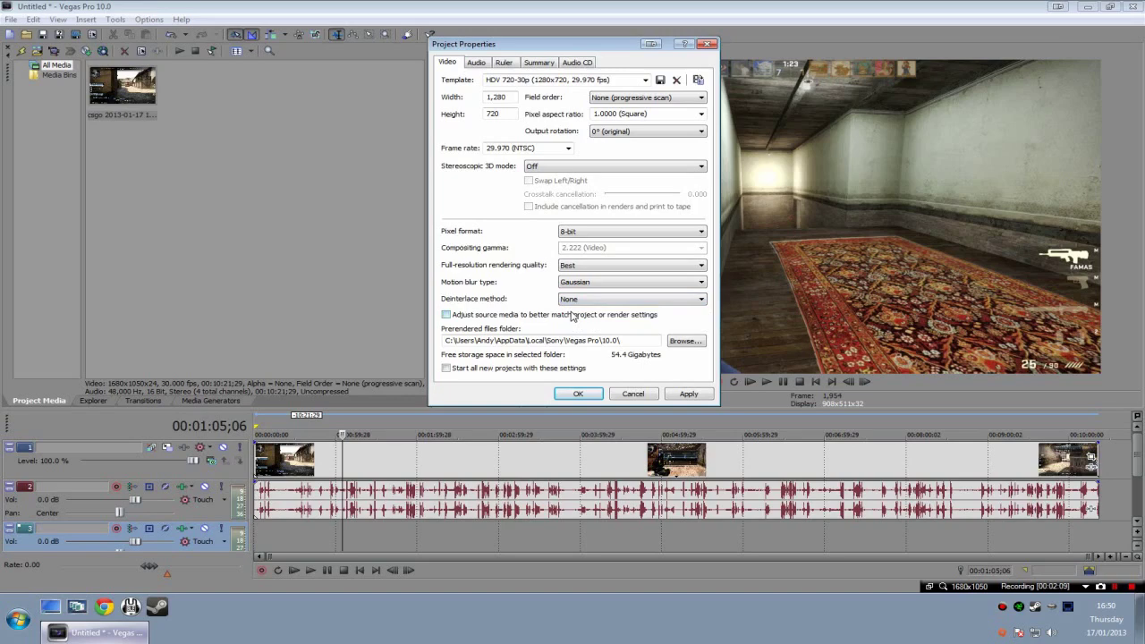
left_click_drag(628, 341, 444, 341)
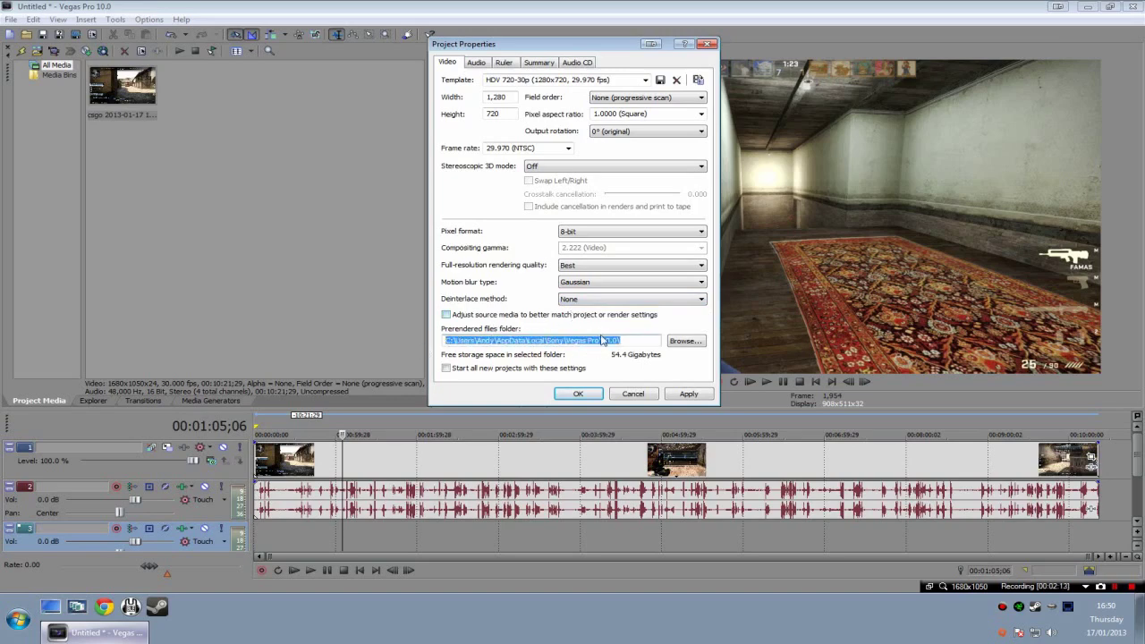
Select the YOUTUBE (1280x720, 29.970 fps) template, enable starting all new projects with these settings, and apply.
left_click(645, 79)
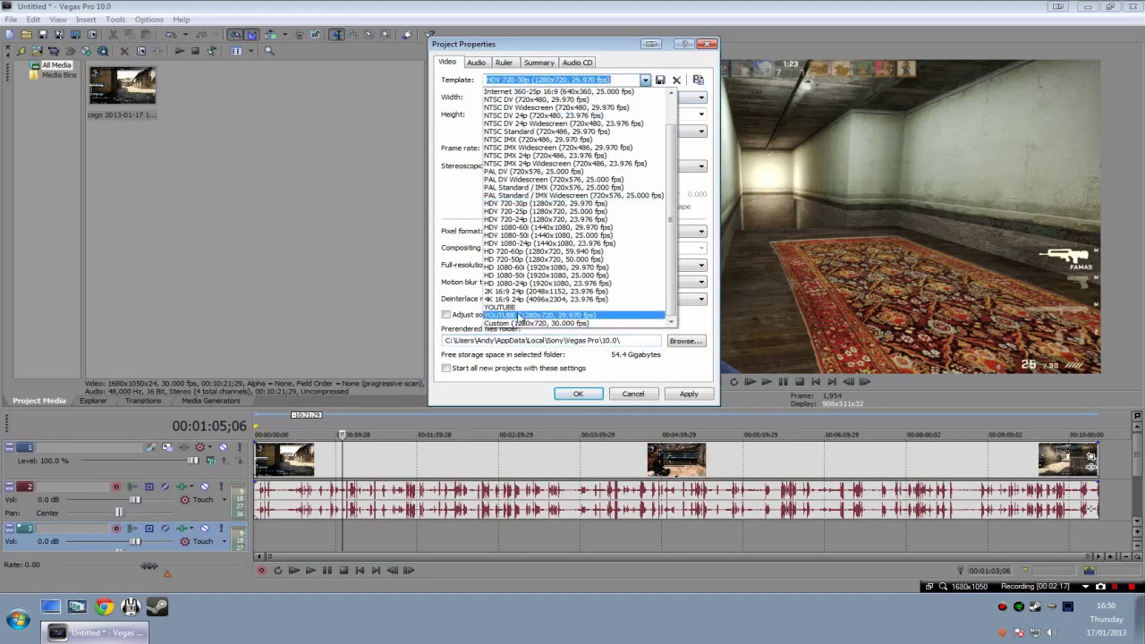
left_click(522, 316)
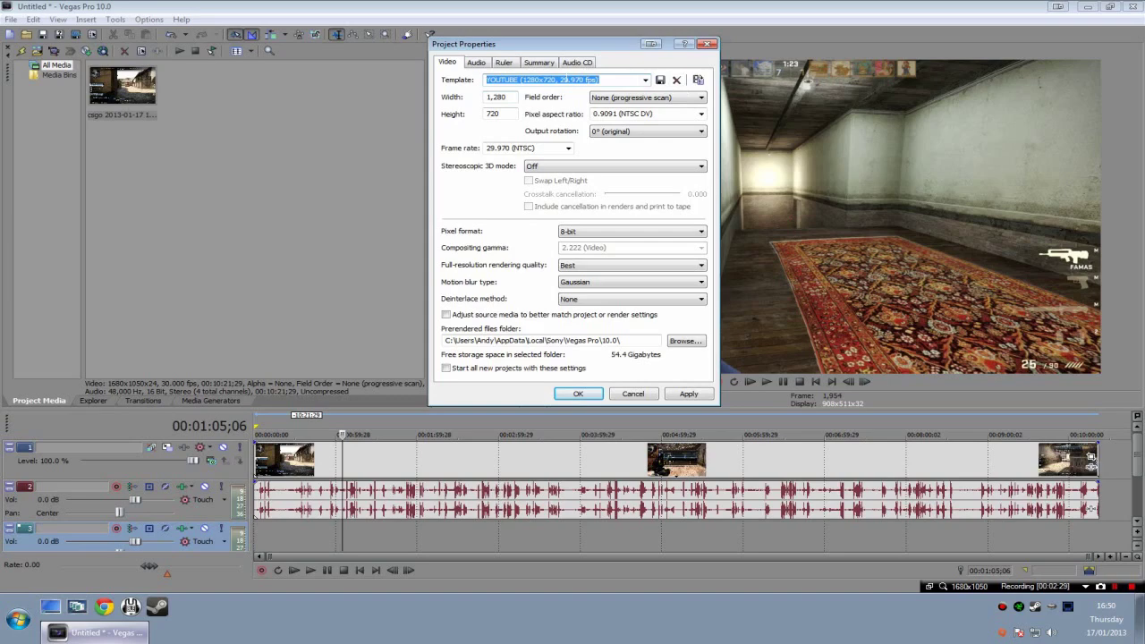
left_click_drag(557, 47, 479, 40)
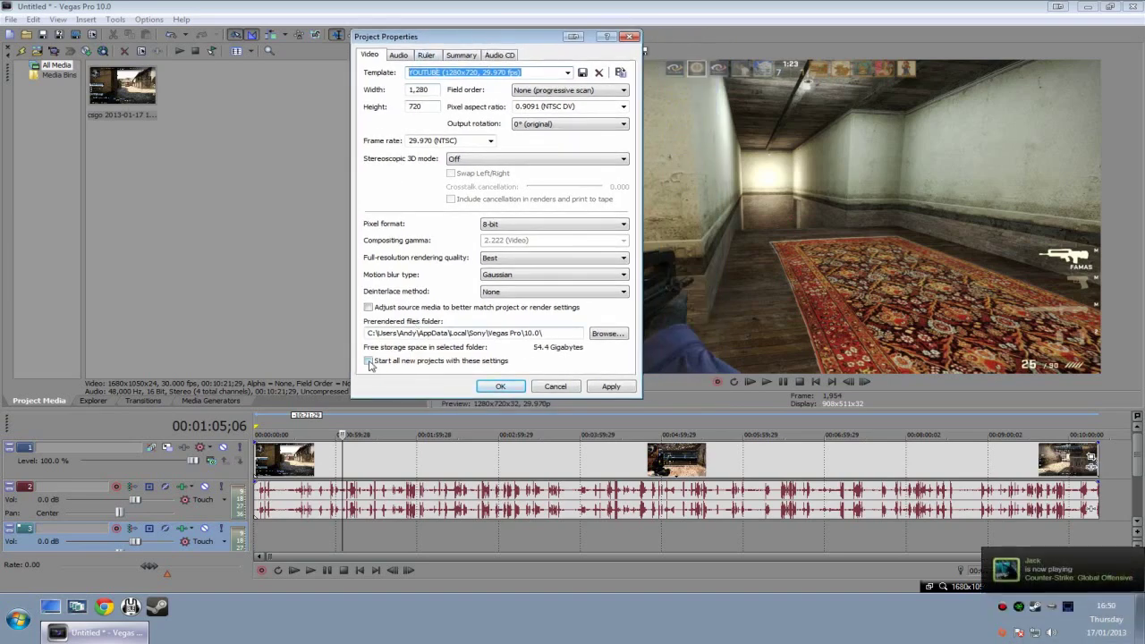
left_click(368, 360)
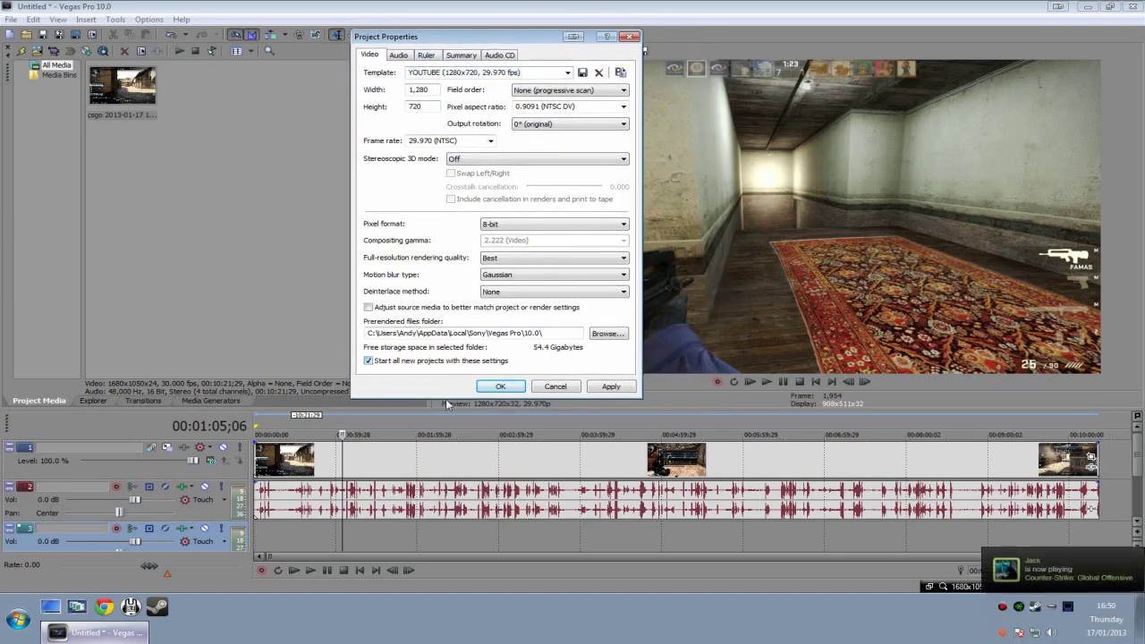
left_click(612, 389)
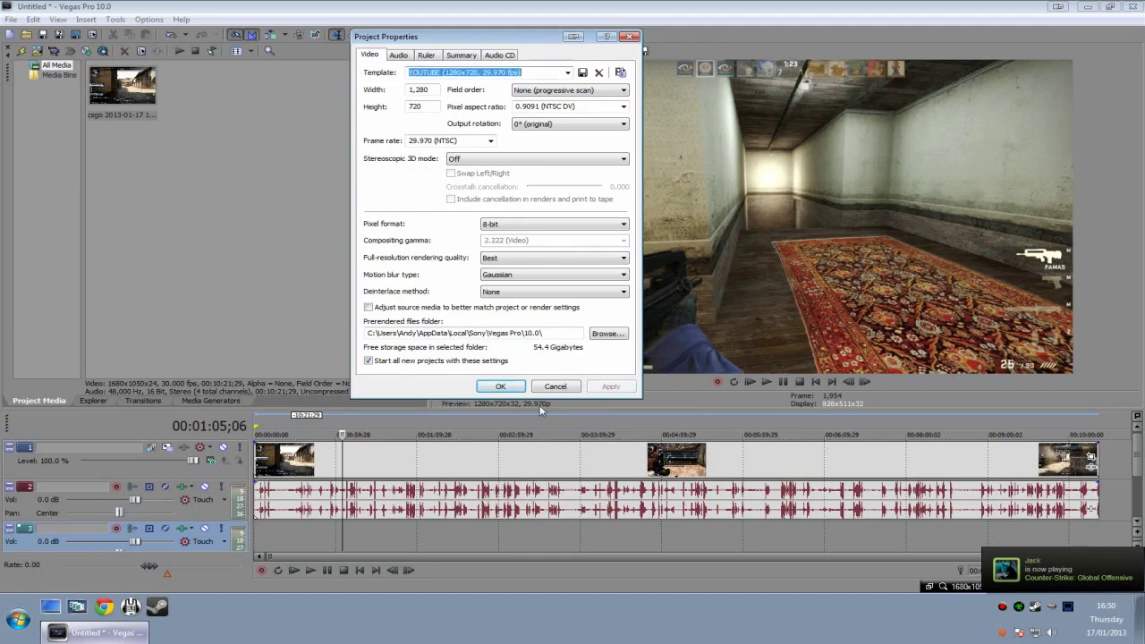
Set the project's pixel aspect ratio to 1.0000 (Square), apply the change and close the project properties.
left_click(623, 107)
left_click(618, 125)
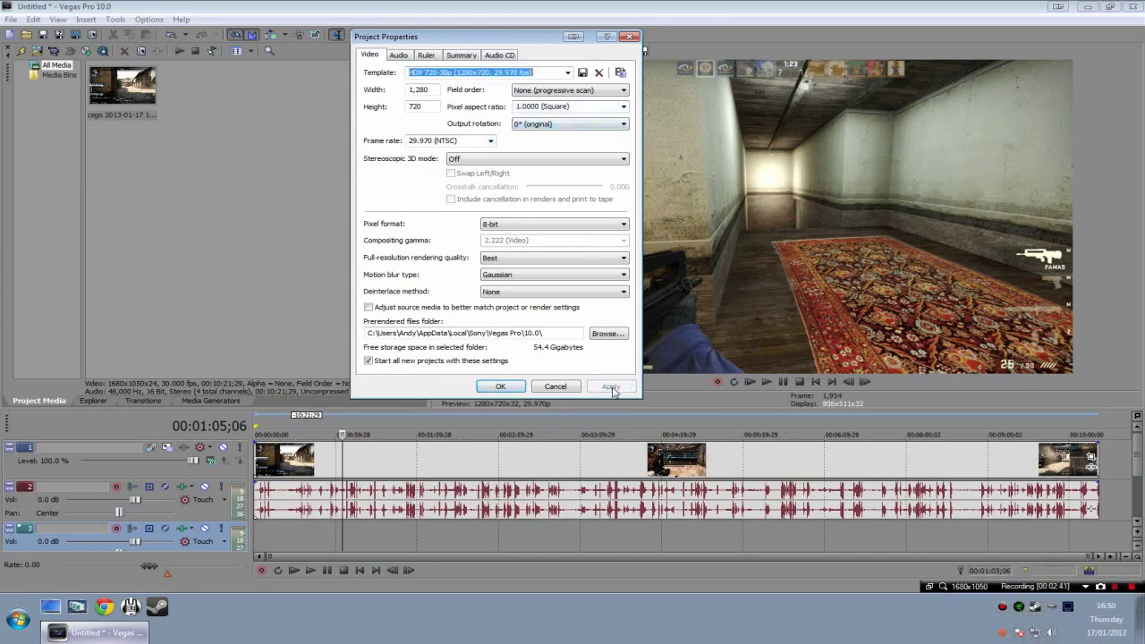
left_click(611, 387)
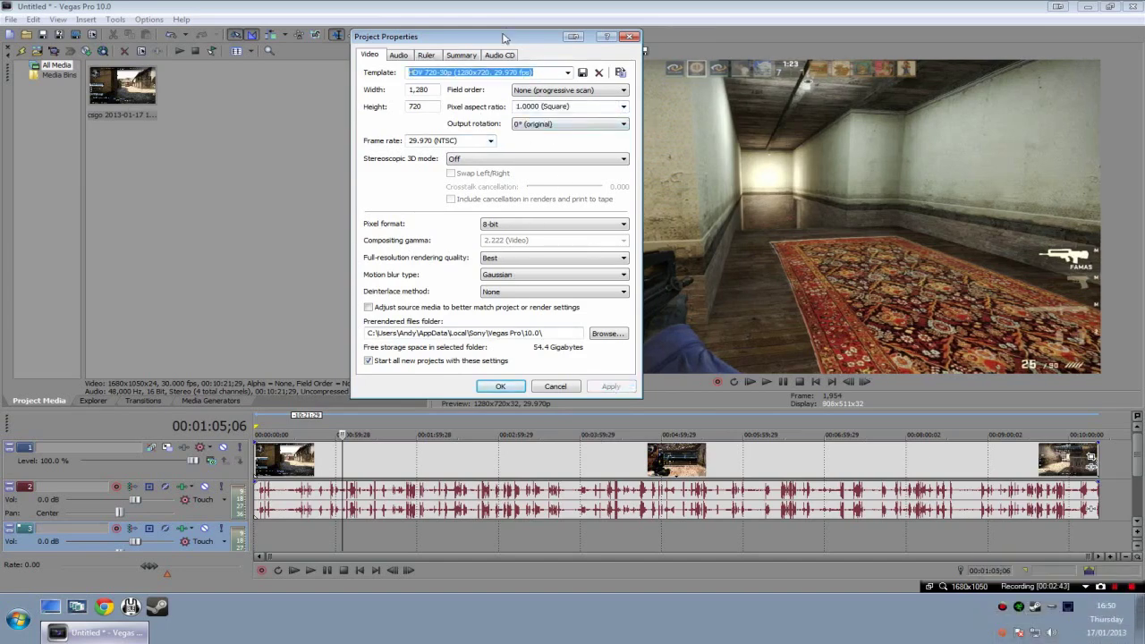
left_click_drag(512, 42, 363, 36)
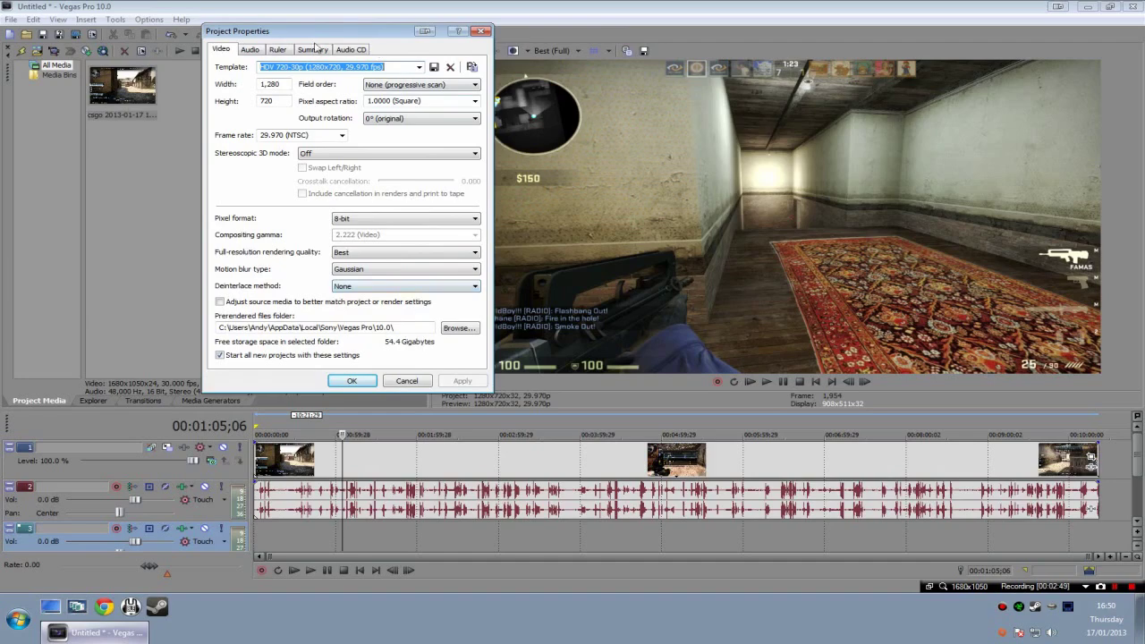
left_click_drag(353, 35, 217, 85)
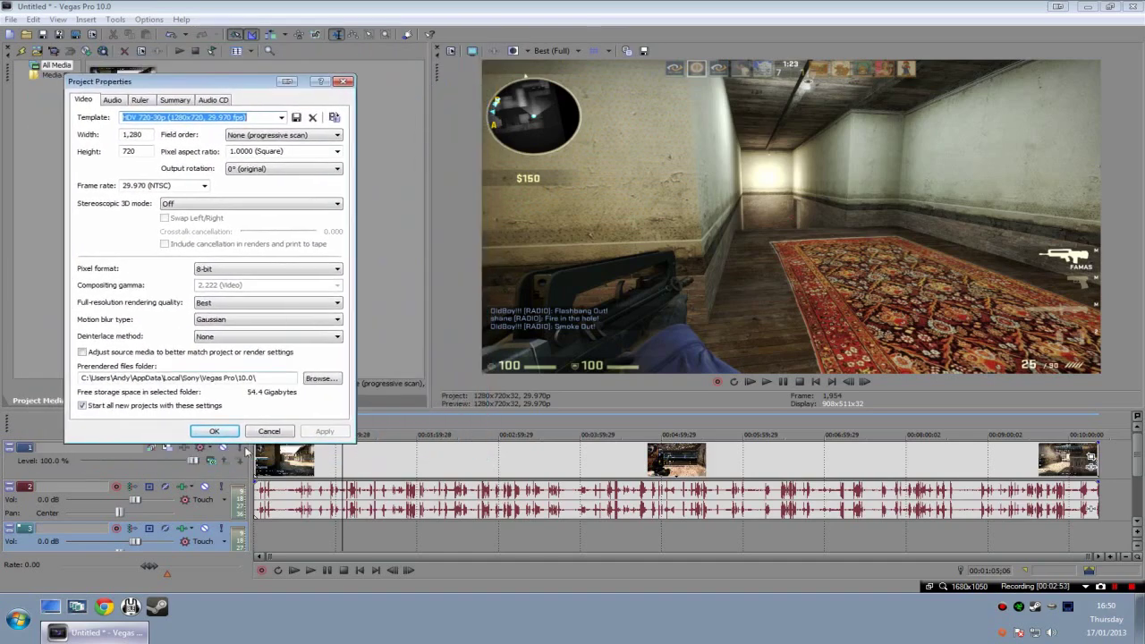
key("Return")
Widen the video preview area and slide the gameplay clip along its track, returning it to the timeline's start.
left_click_drag(433, 295, 348, 271)
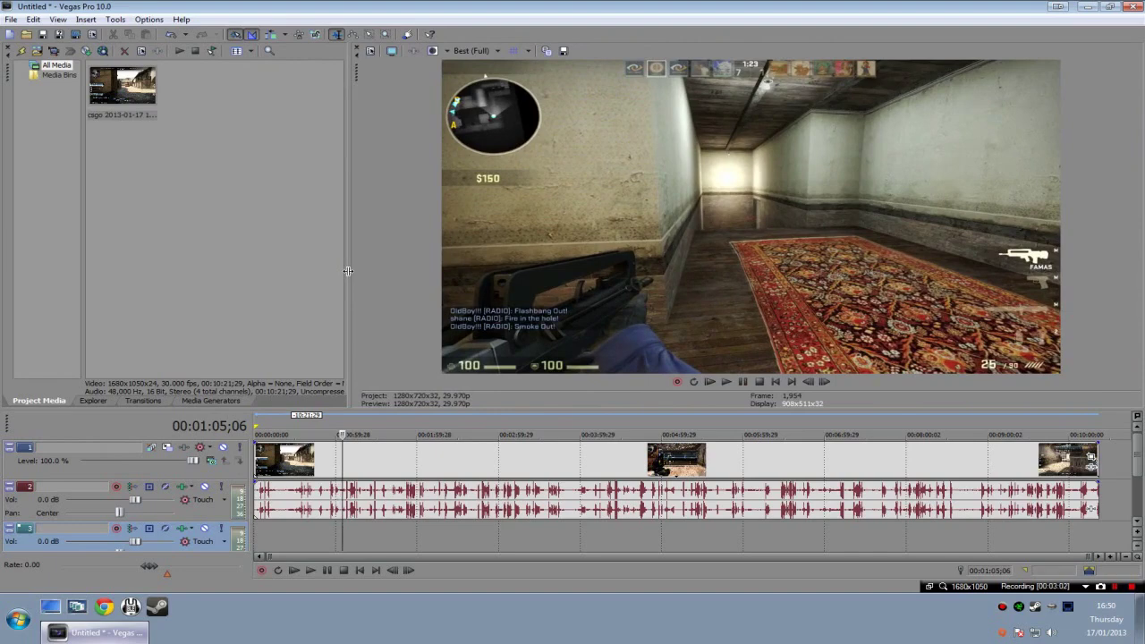
left_click(266, 537)
mouse_move(294, 459)
left_mouse_down()
mouse_move(350, 451)
mouse_move(313, 452)
left_mouse_up()
scroll(421, 465, "down", 2)
left_click(417, 465)
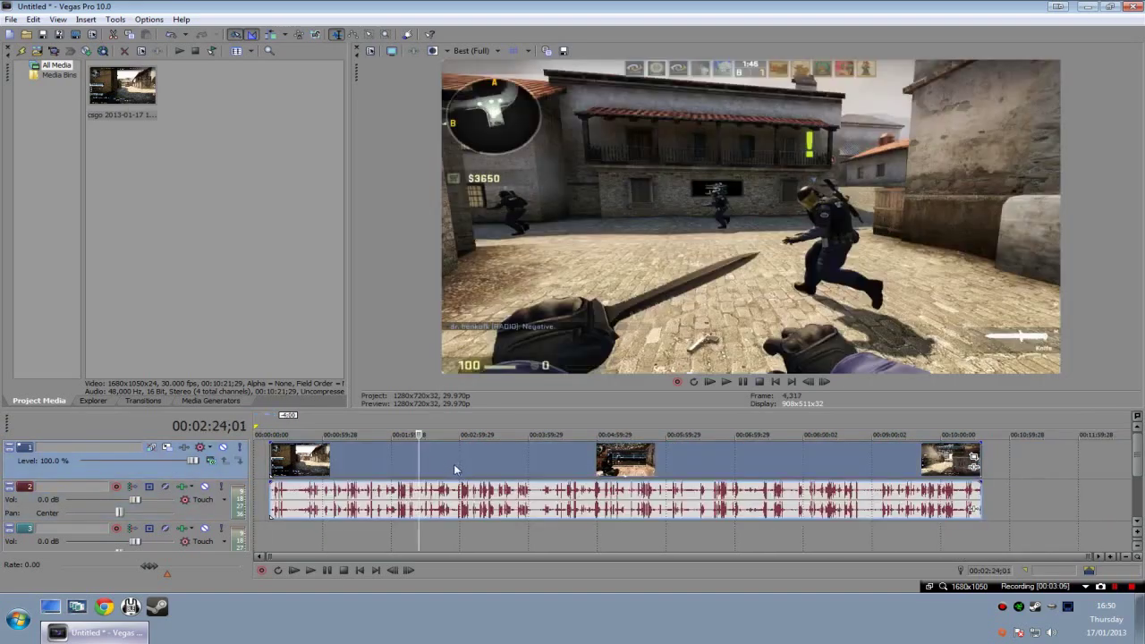
left_click_drag(454, 463, 406, 474)
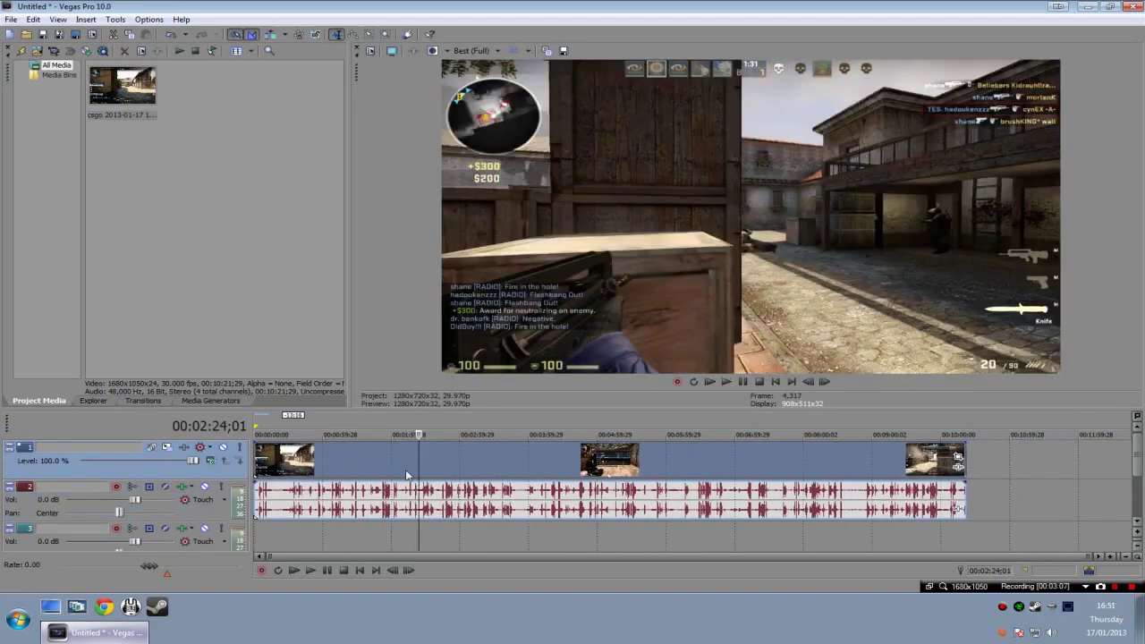
left_click_drag(346, 474, 424, 468)
mouse_move(328, 465)
left_mouse_down()
mouse_move(483, 476)
mouse_move(318, 465)
left_mouse_up()
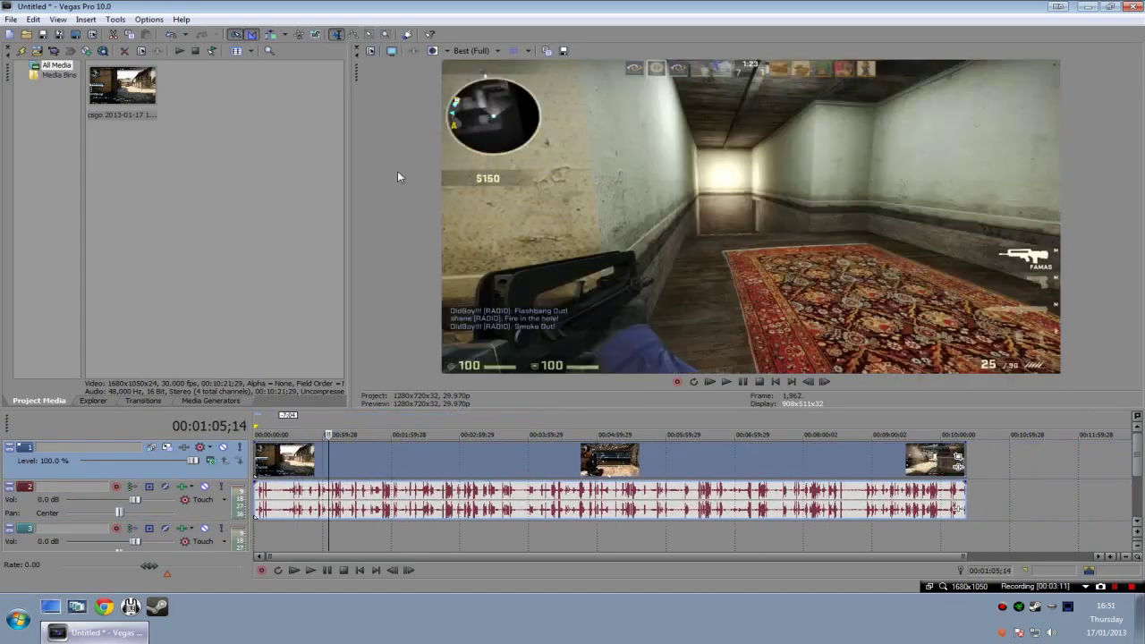
left_click(337, 38)
Select the clip's video and audio parts and reposition them together so they start about 17 seconds into the timeline.
mouse_move(338, 457)
left_mouse_down()
mouse_move(458, 486)
mouse_move(326, 462)
left_mouse_up()
left_click(445, 459)
left_click(459, 504)
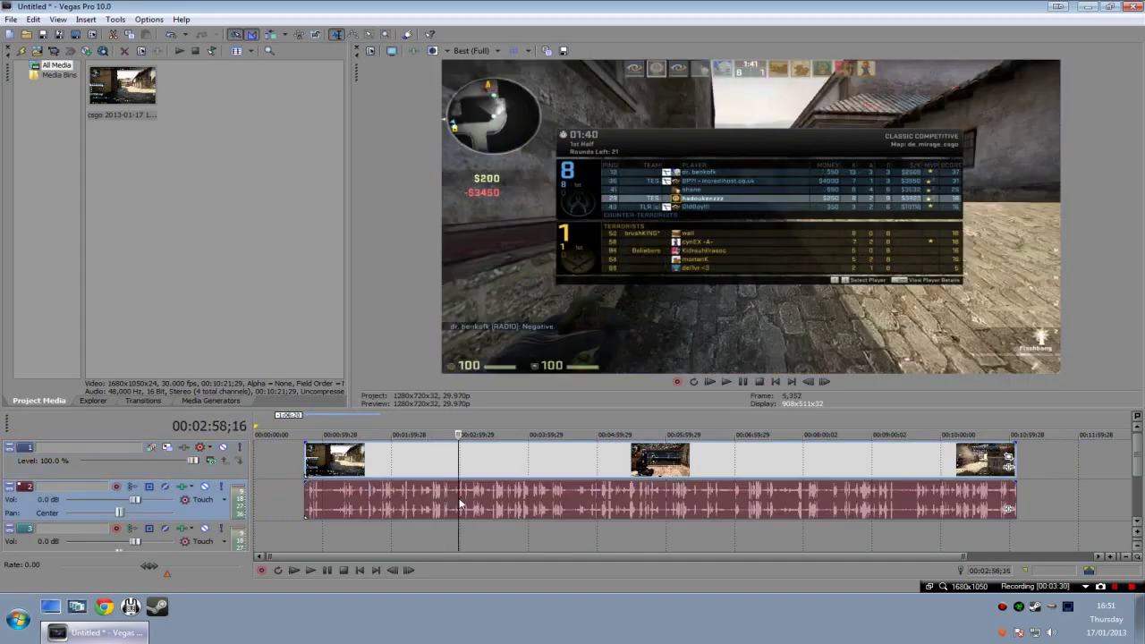
left_click(509, 476)
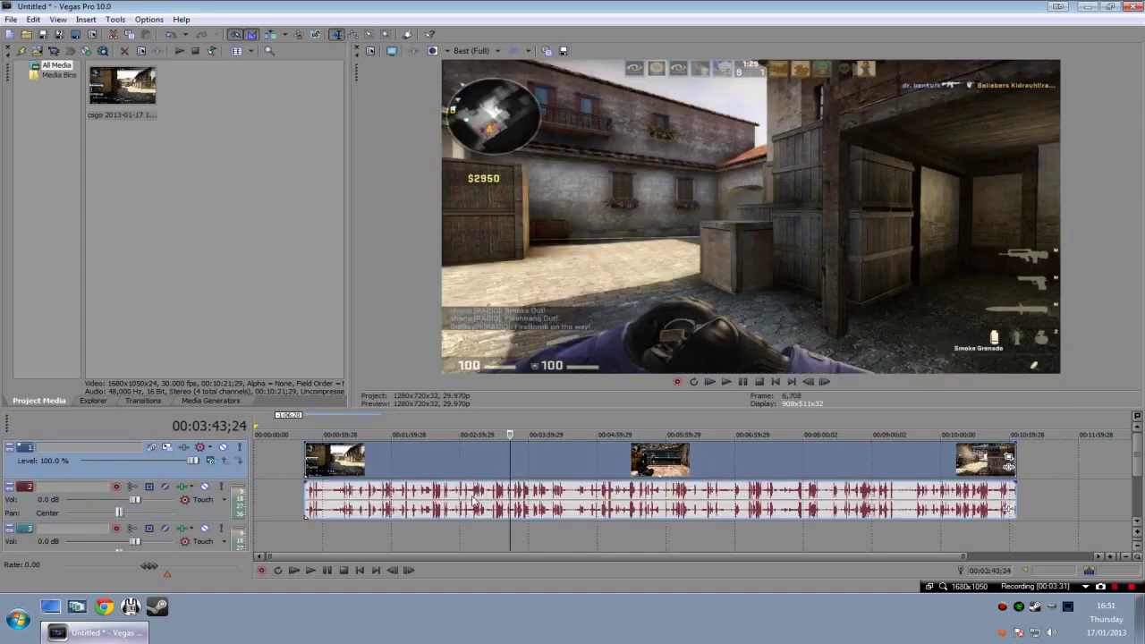
left_click_drag(483, 452, 434, 451)
left_click(433, 457)
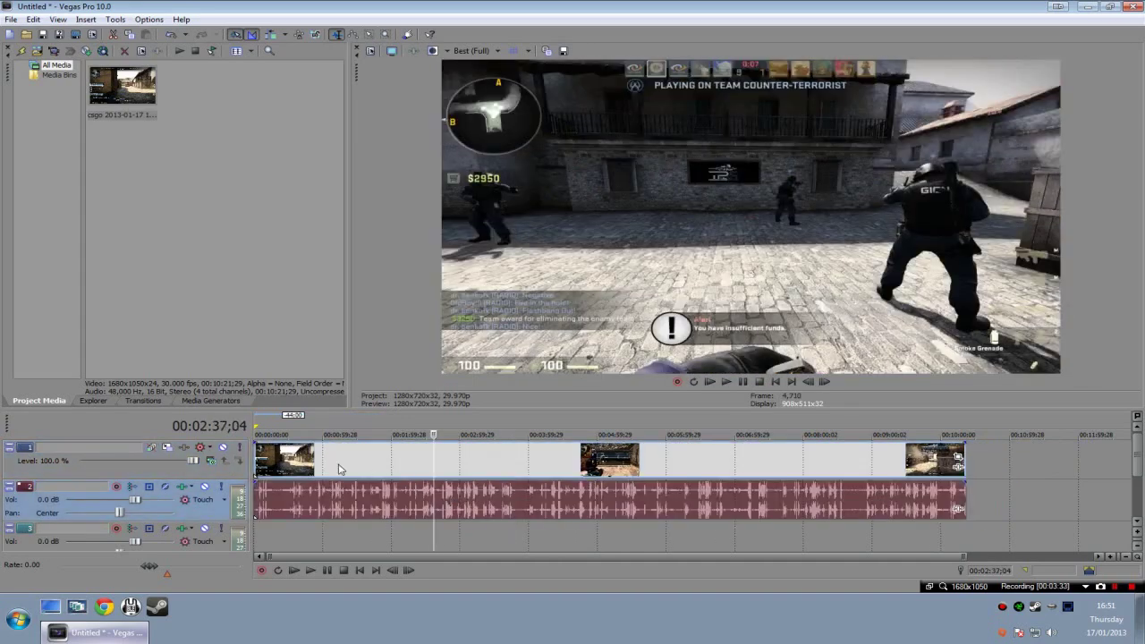
left_click_drag(340, 469, 361, 462)
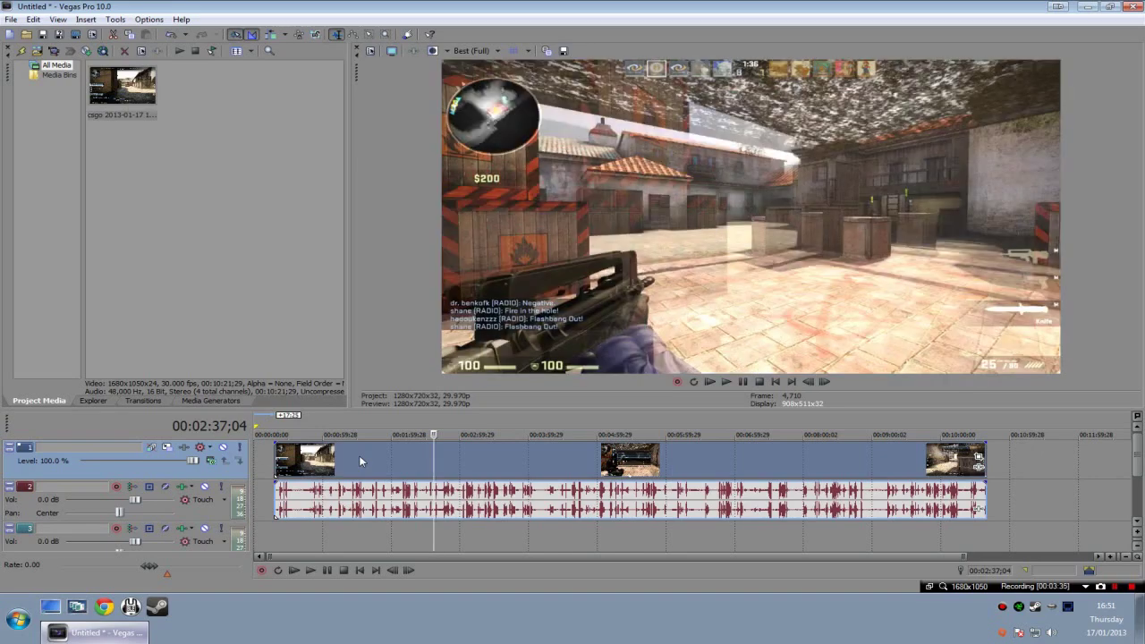
Split the gameplay clip at 00:03:47;12 and move the second part away to leave a gap between the parts.
left_click(433, 461)
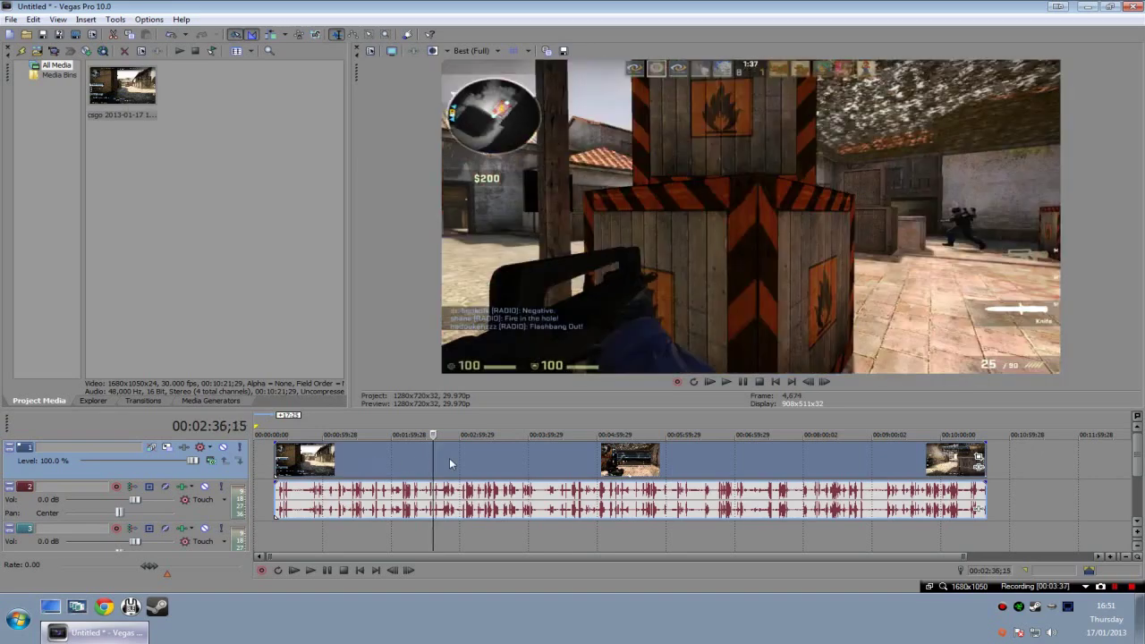
left_click(459, 462)
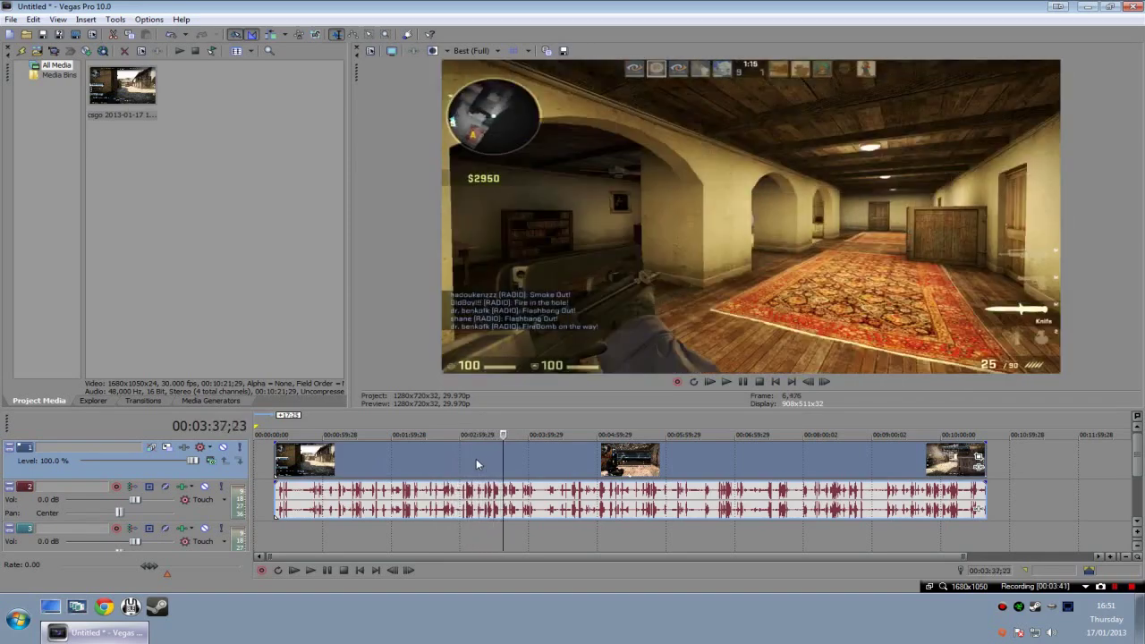
key("s")
left_click_drag(539, 469, 582, 478)
mouse_move(401, 466)
left_mouse_down()
mouse_move(351, 468)
mouse_move(401, 471)
left_mouse_up()
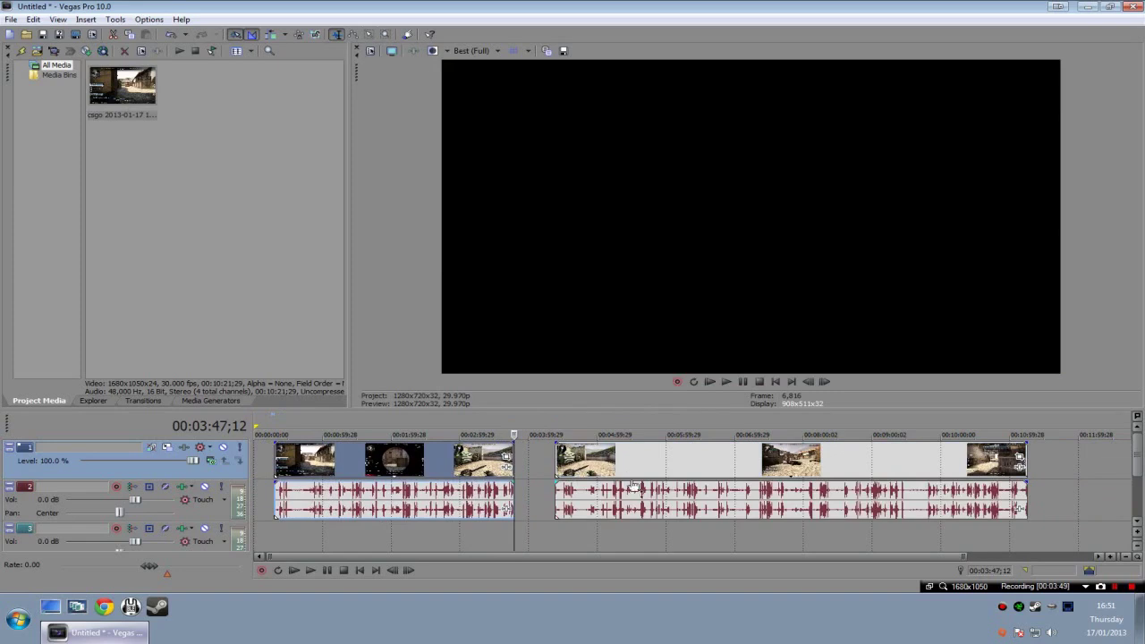
Widen the gap by moving the second part to about seven and a half minutes, and trim its beginning.
left_click_drag(573, 468, 788, 468)
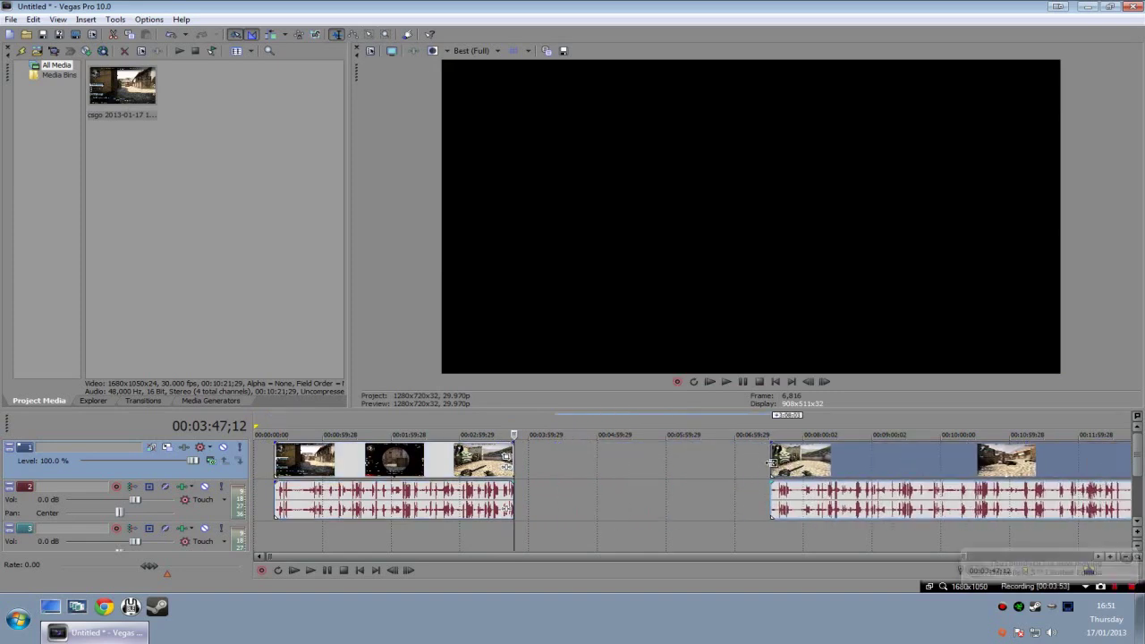
mouse_move(773, 456)
left_mouse_down()
mouse_move(534, 464)
mouse_move(776, 466)
left_mouse_up()
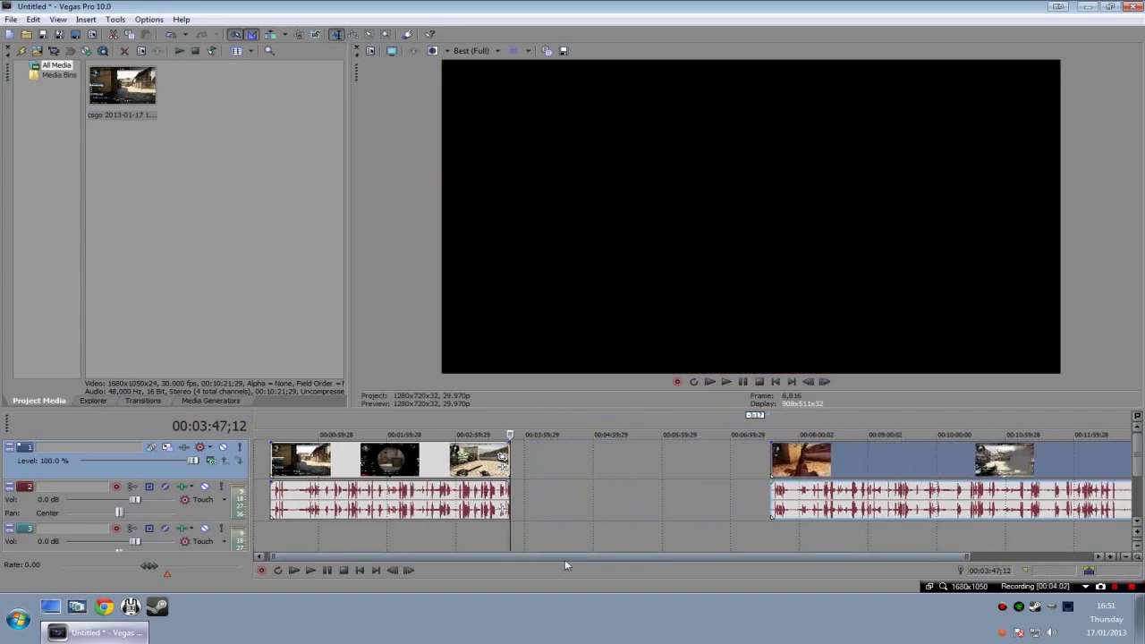
Split the second gameplay part at 00:08:07;04 and delete the short piece before the split.
left_click_drag(564, 559, 712, 559)
left_click(628, 459)
key("s")
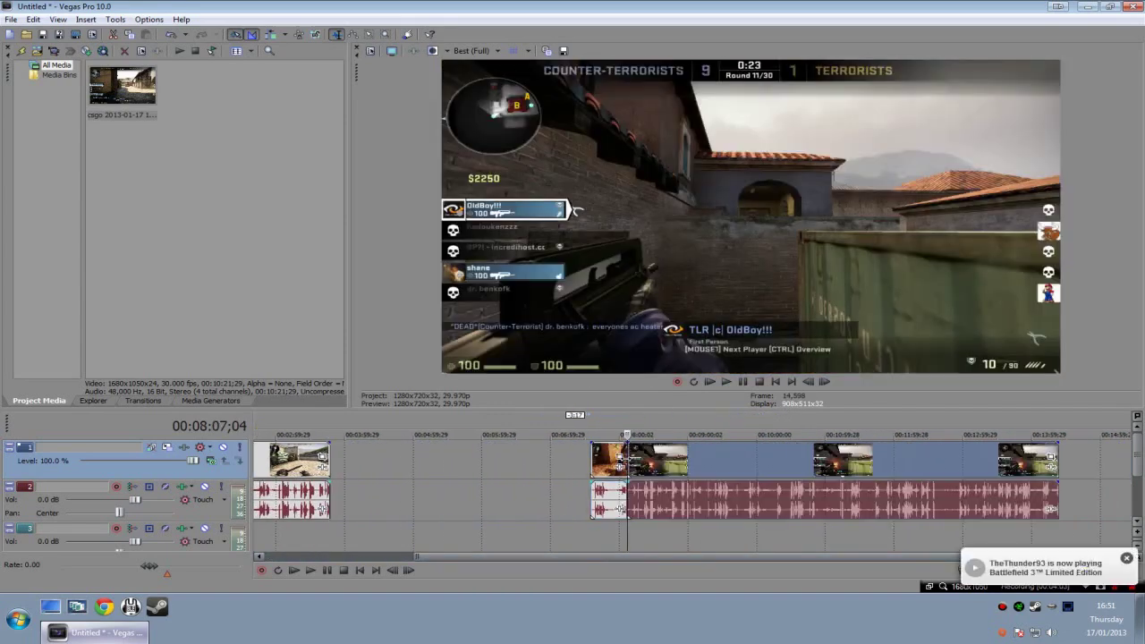
left_click(609, 468)
key("Delete")
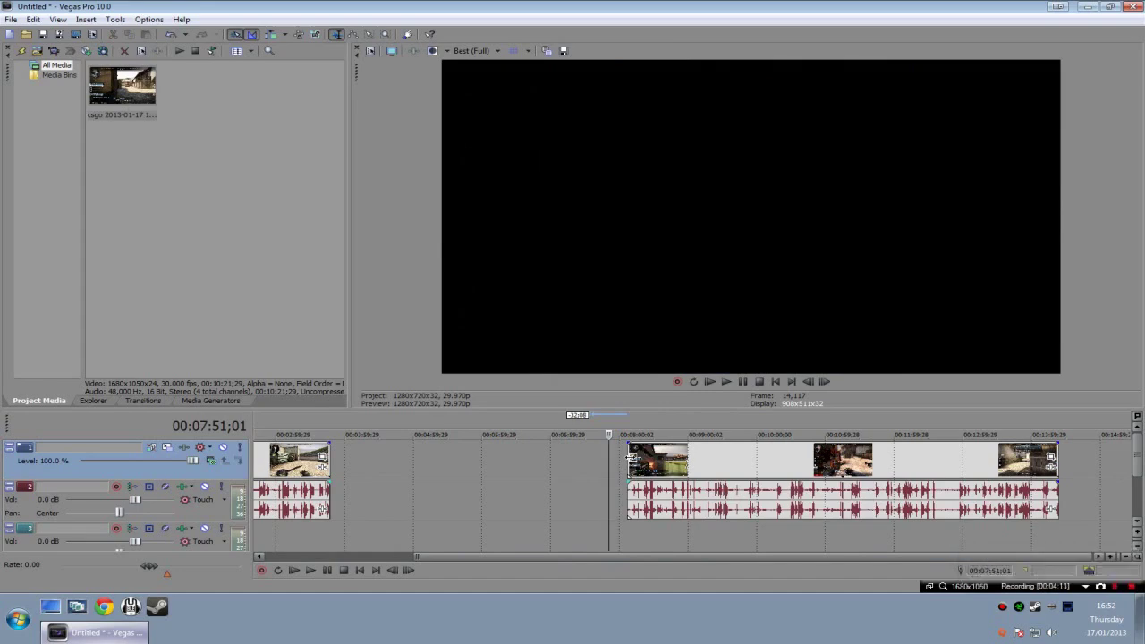
Delete the first gameplay part and extend the remaining part's start back to about 00:02:52.
left_click_drag(630, 458, 270, 456)
left_click(288, 462)
key("Delete")
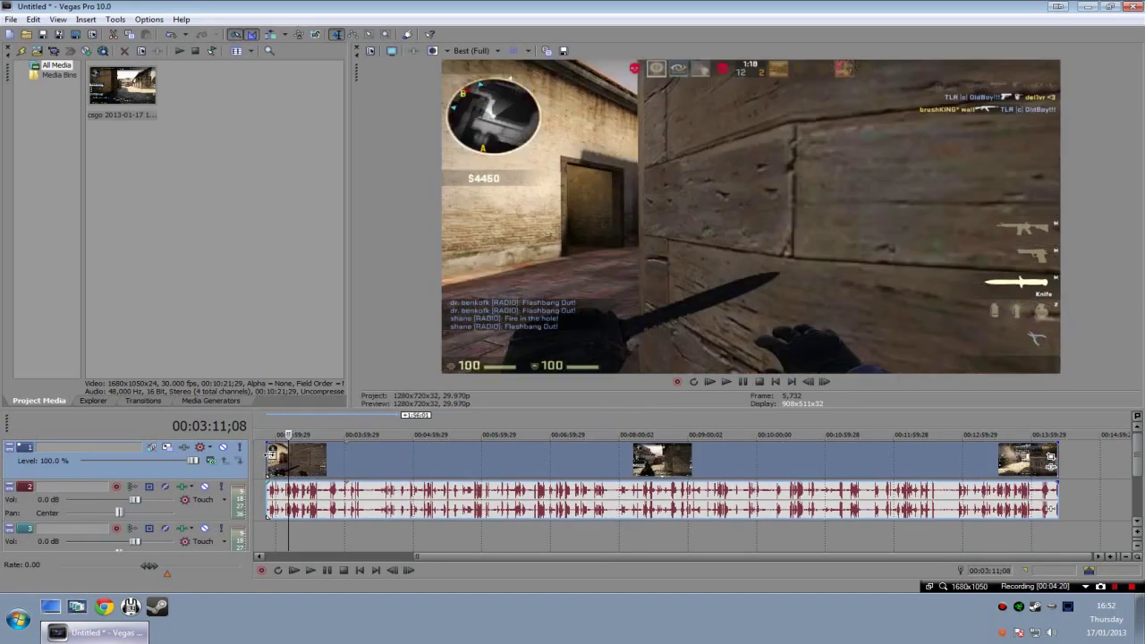
Adjust the remaining clip's start edge back and forth, leaving it trimmed to about the four-minute mark.
left_click_drag(270, 456, 277, 459)
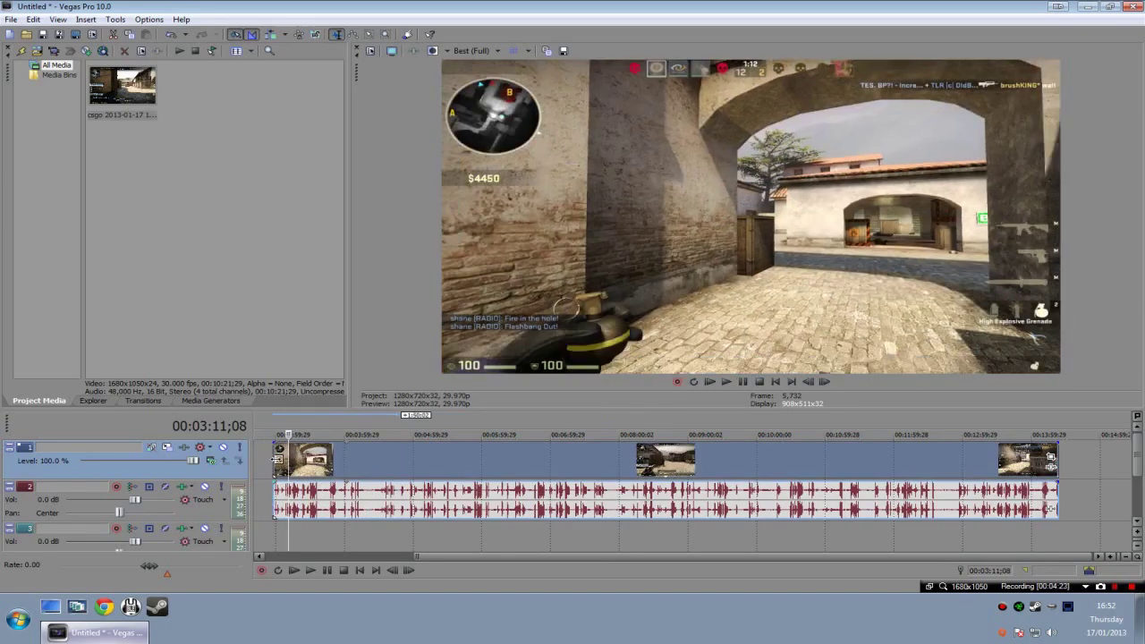
left_click_drag(278, 459, 271, 457)
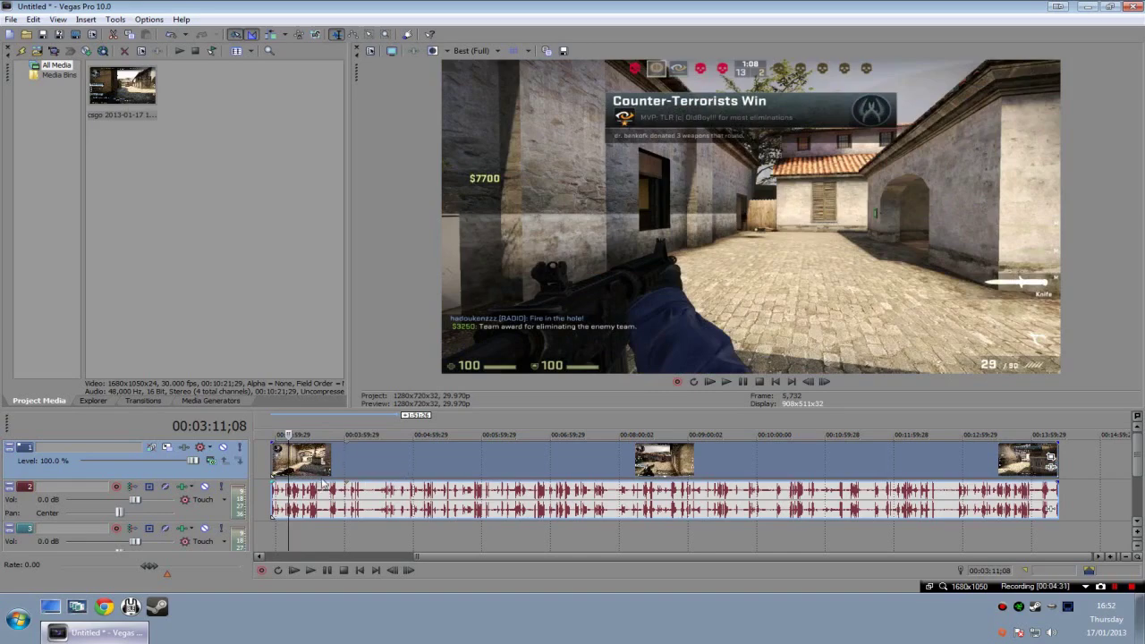
left_click_drag(285, 466, 304, 459)
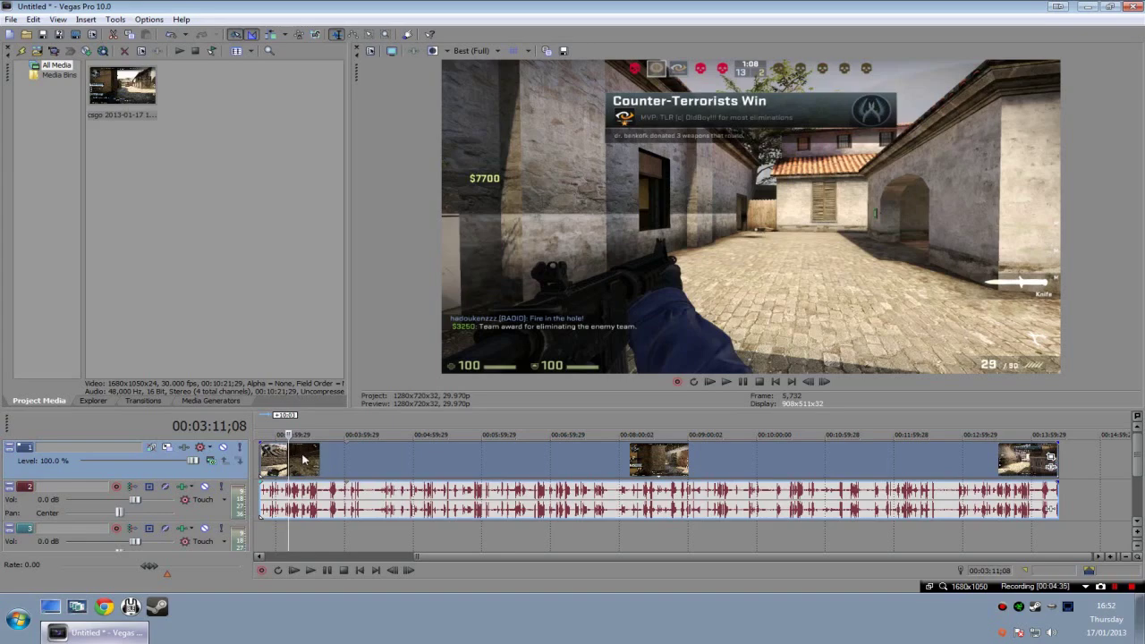
left_click_drag(259, 455, 341, 460)
Adjust the clip's end edge and move the whole clip earlier so it starts at about 00:02:55.
scroll(440, 493, "down", 1)
left_click_drag(496, 555, 810, 569)
mouse_move(755, 456)
left_mouse_down()
mouse_move(897, 458)
mouse_move(761, 458)
left_mouse_up()
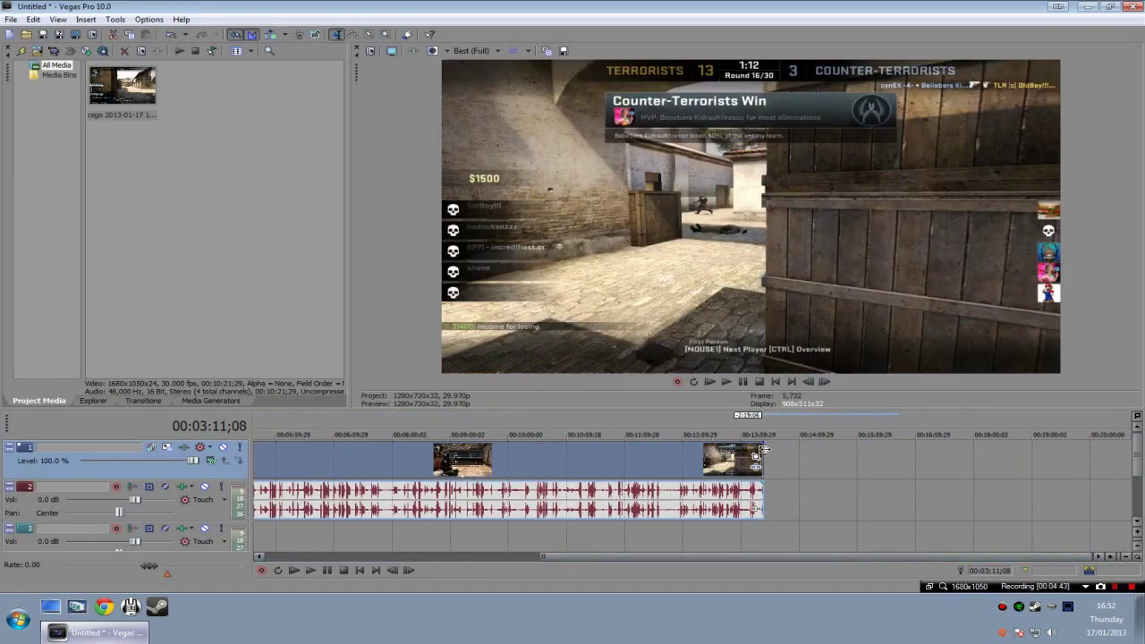
left_click_drag(574, 556, 428, 558)
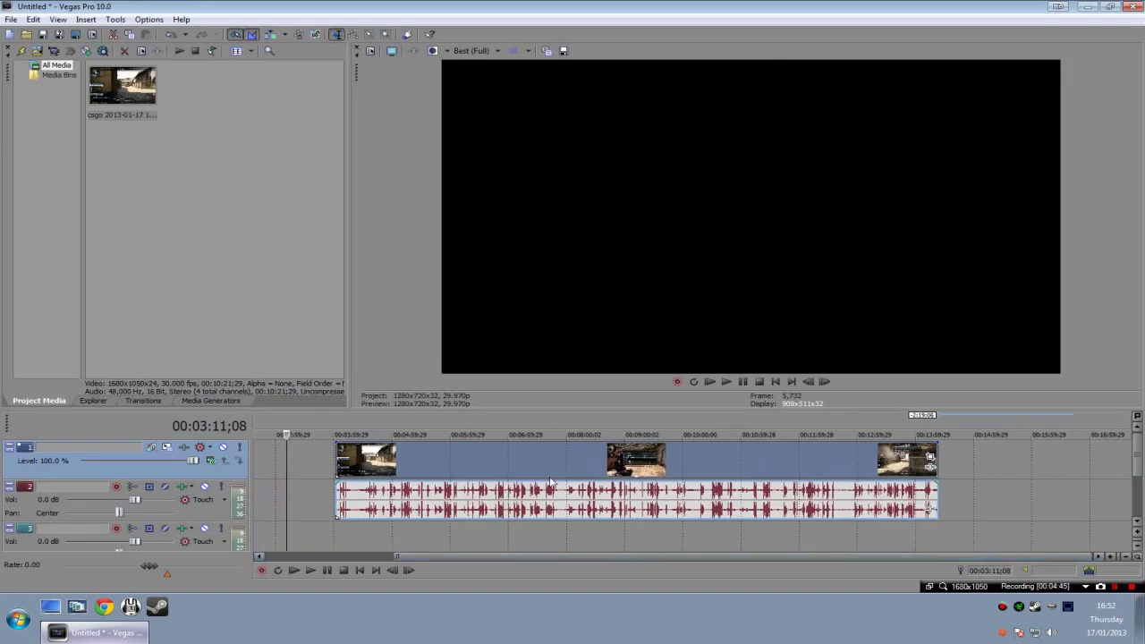
scroll(490, 474, "down", 1)
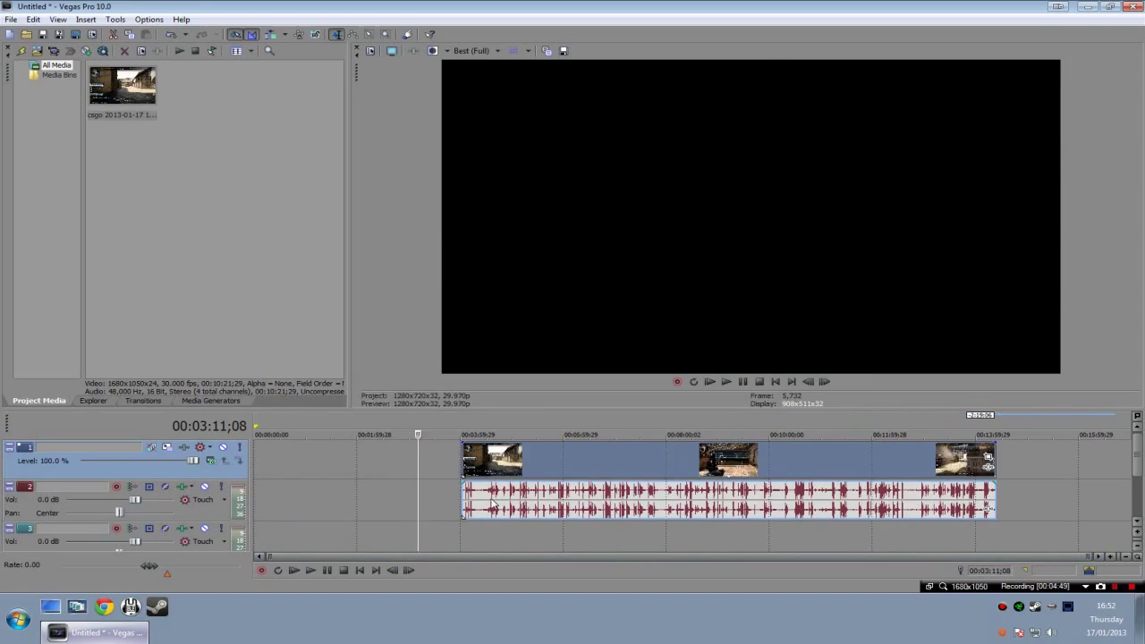
left_click_drag(503, 507, 448, 507)
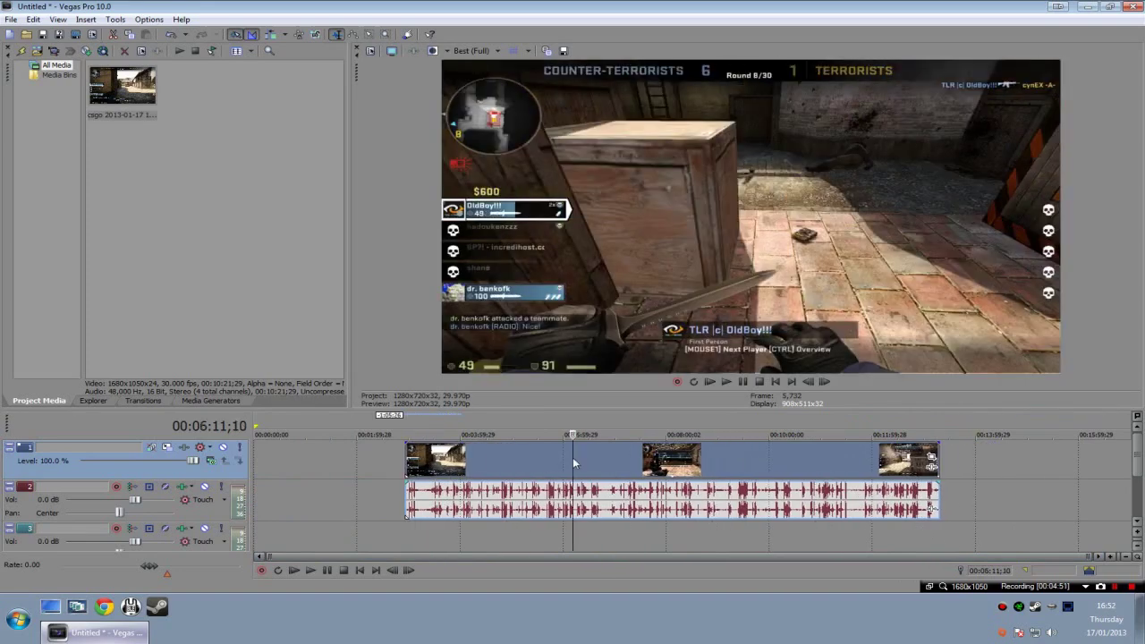
Split the clip at 00:06:11;10 and separate the parts, starting the first at about 00:03:20 and the second at about 00:08:17.
left_click(573, 457)
key("s")
left_click_drag(612, 480, 743, 479)
left_click_drag(506, 468, 528, 468)
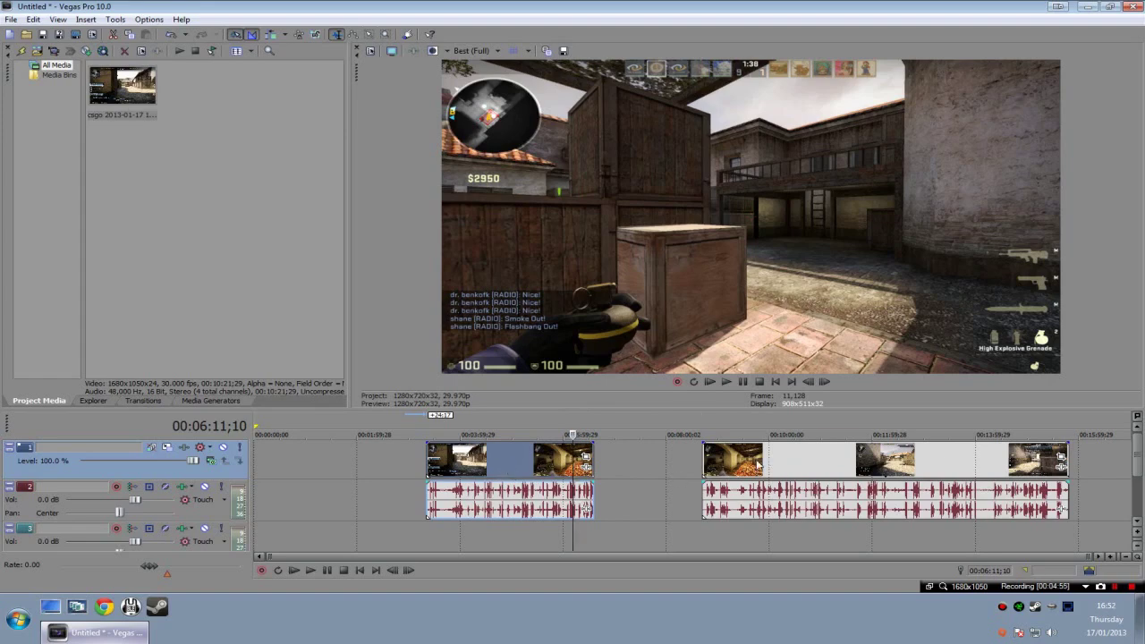
left_click_drag(774, 469, 752, 468)
Close the gap by moving the second part directly against the end of the first part.
left_click(603, 514)
scroll(611, 522, "up", 2)
scroll(611, 521, "up", 2)
left_click_drag(578, 558, 653, 527)
left_click_drag(739, 467, 500, 467)
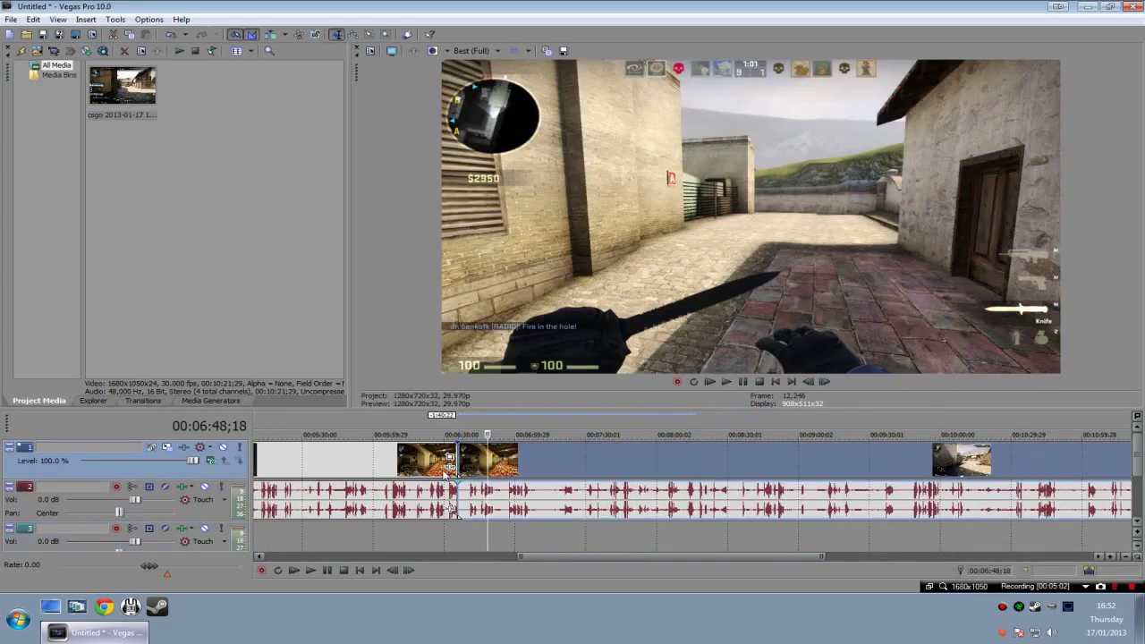
Play the timeline across the join between the two parts and mute the first audio track.
left_click(443, 507)
left_click(725, 382)
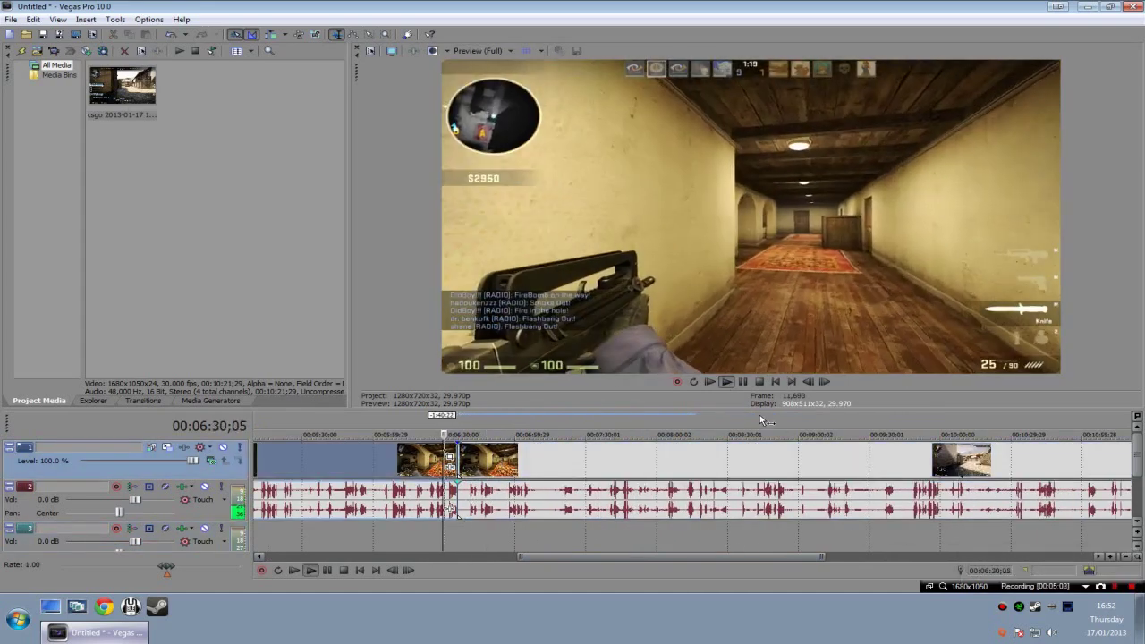
left_click(205, 487)
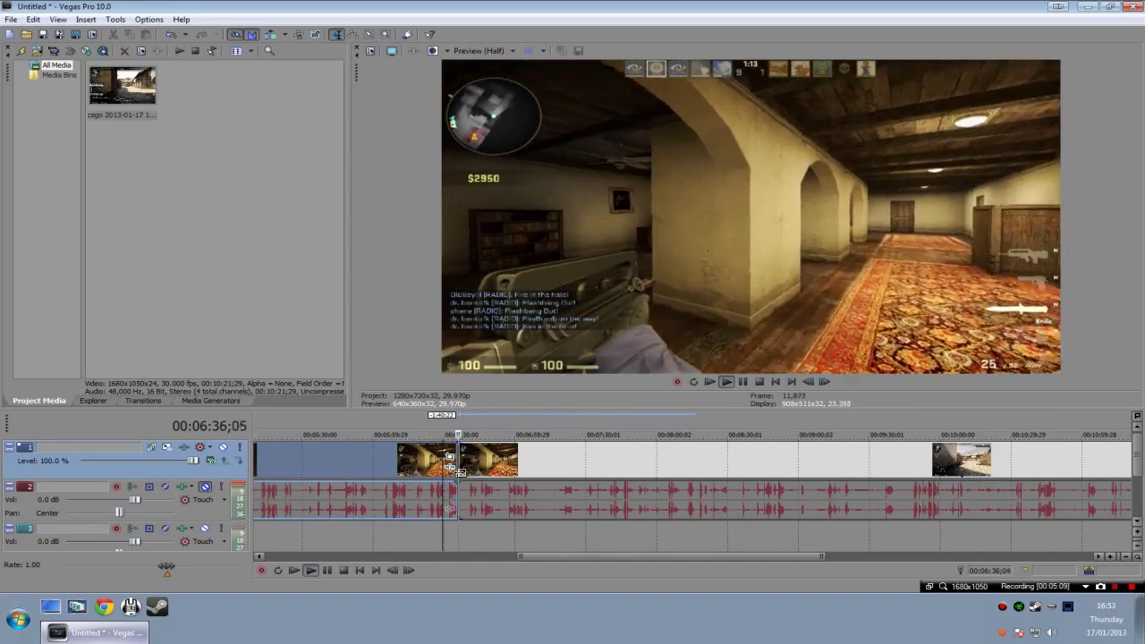
Trim the beginning of the second part, set it back against the first part, and play across the join.
left_click_drag(459, 469, 537, 470)
left_click(497, 530)
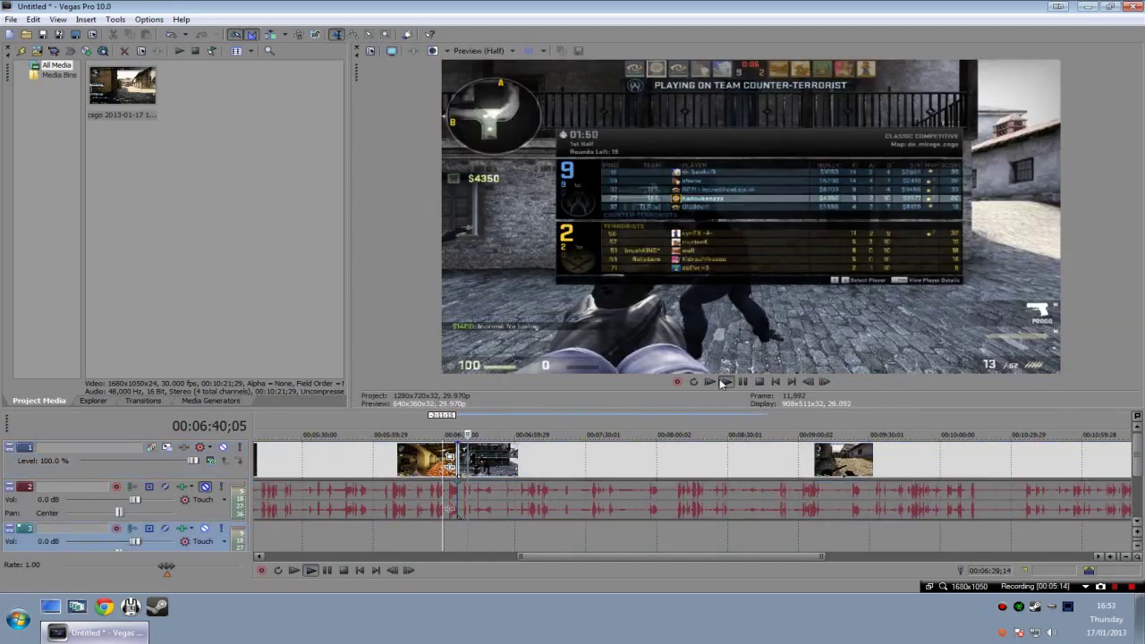
scroll(524, 510, "left", 3)
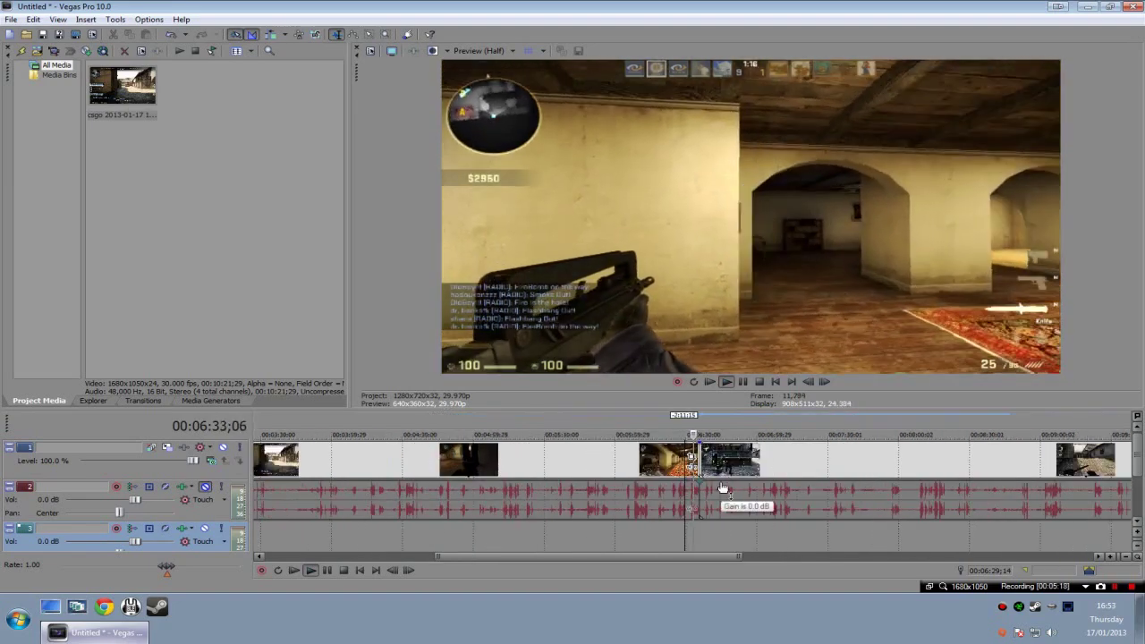
left_click(759, 382)
Overlap the second part onto the end of the first to create a crossfade of about 2;20.
left_click_drag(759, 460, 669, 459)
left_click(721, 543)
scroll(732, 518, "up", 5)
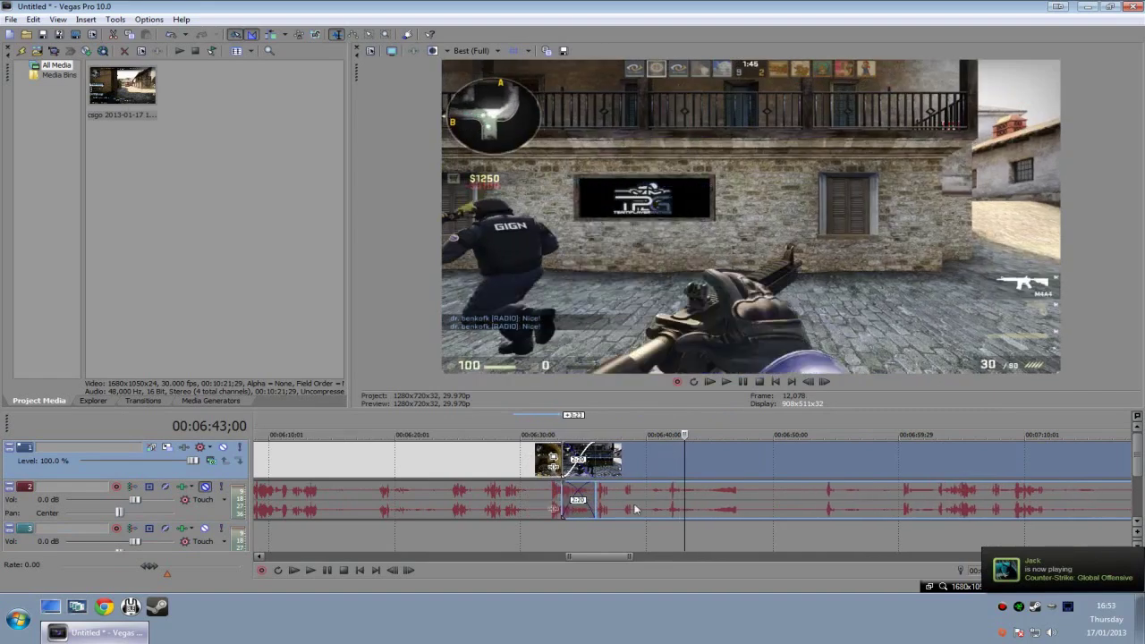
Play through the crossfade and shorten the overlap between the two parts to 2;00.
left_click(545, 531)
left_click(721, 385)
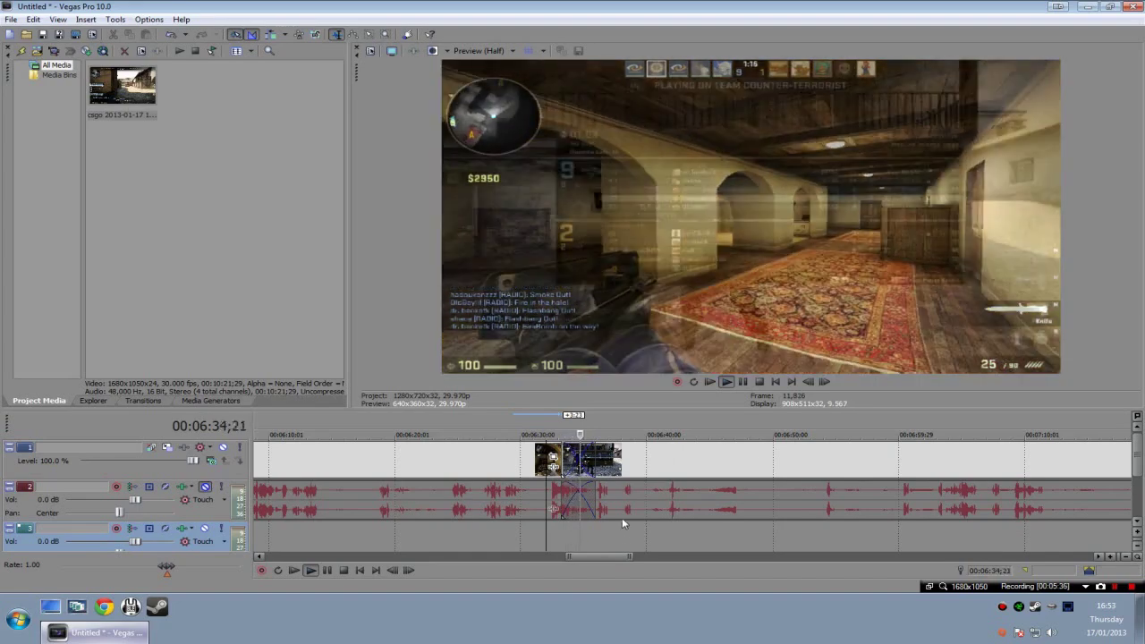
left_click(758, 381)
mouse_move(615, 460)
left_mouse_down()
mouse_move(662, 466)
mouse_move(600, 471)
left_mouse_up()
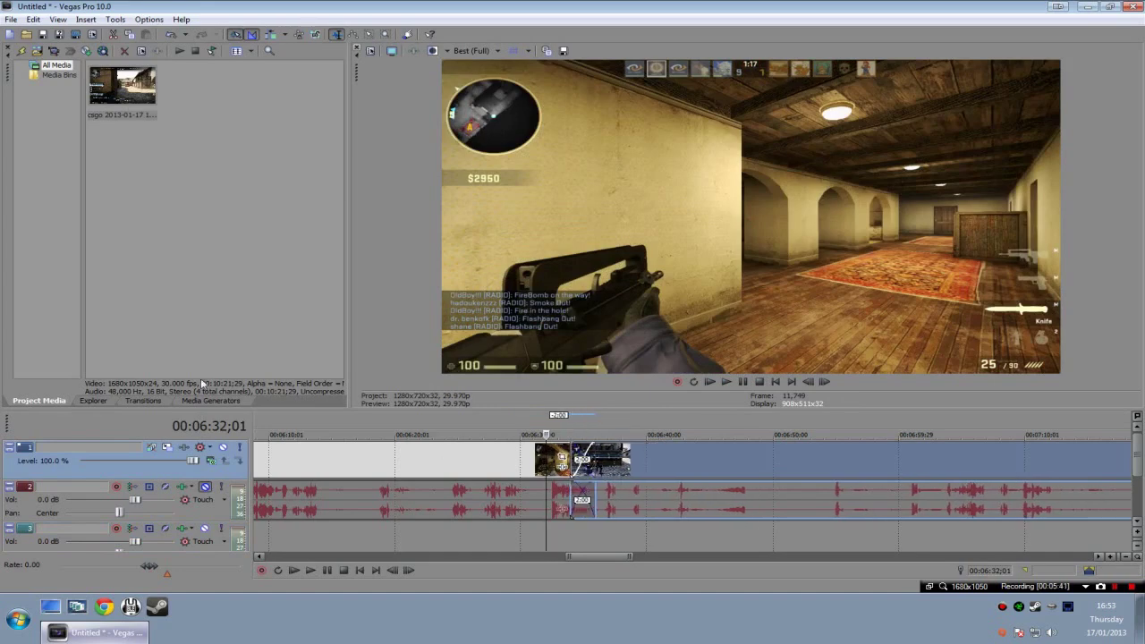
Apply the Spiral transition preset "Spiral In, Left, Clockwise" to the overlap and play it back.
left_click(134, 403)
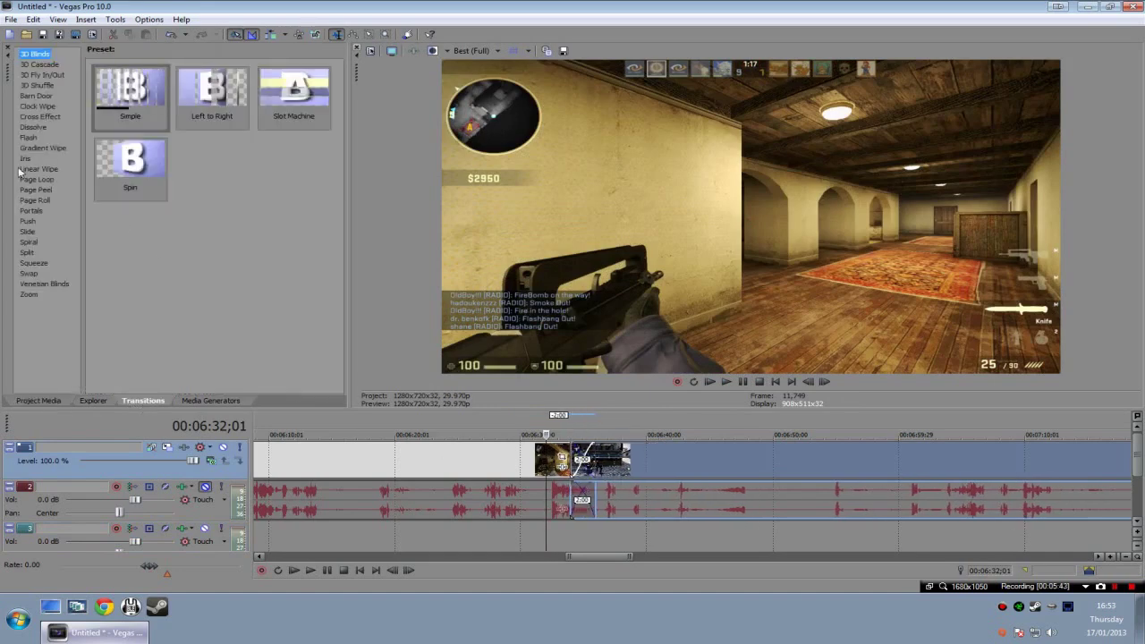
left_click(35, 138)
left_click(33, 127)
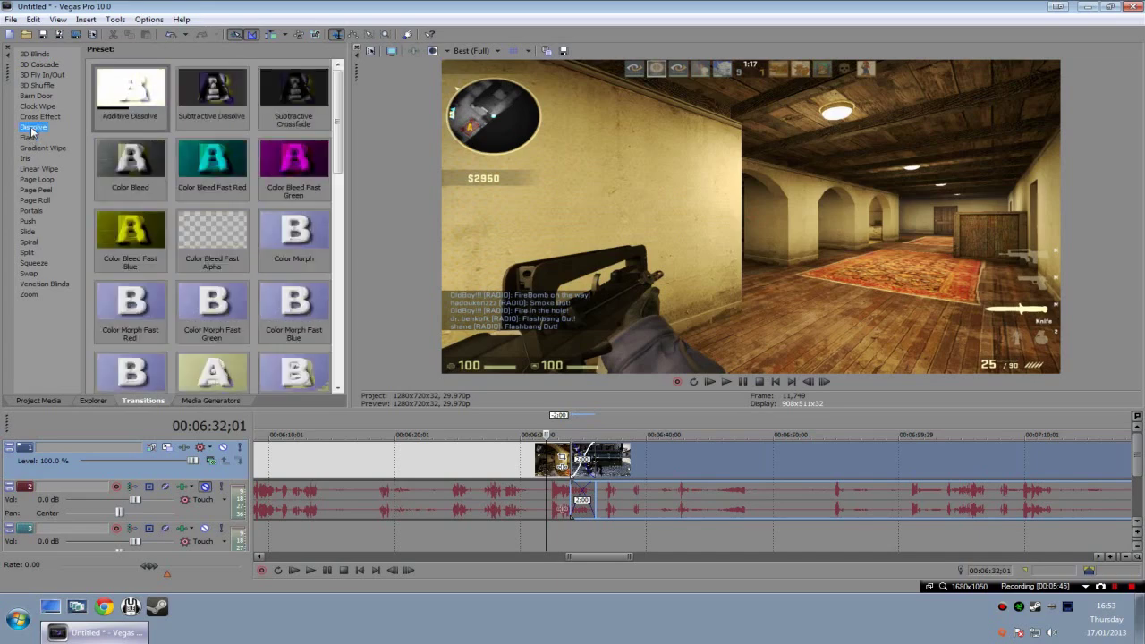
left_click(32, 243)
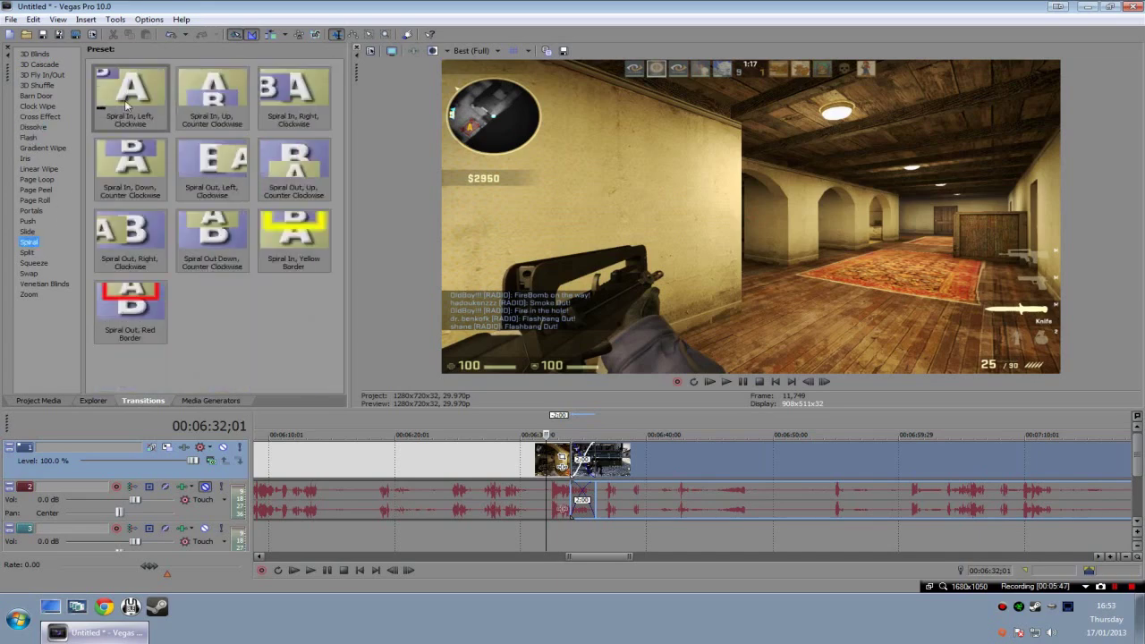
left_click_drag(450, 307, 584, 467)
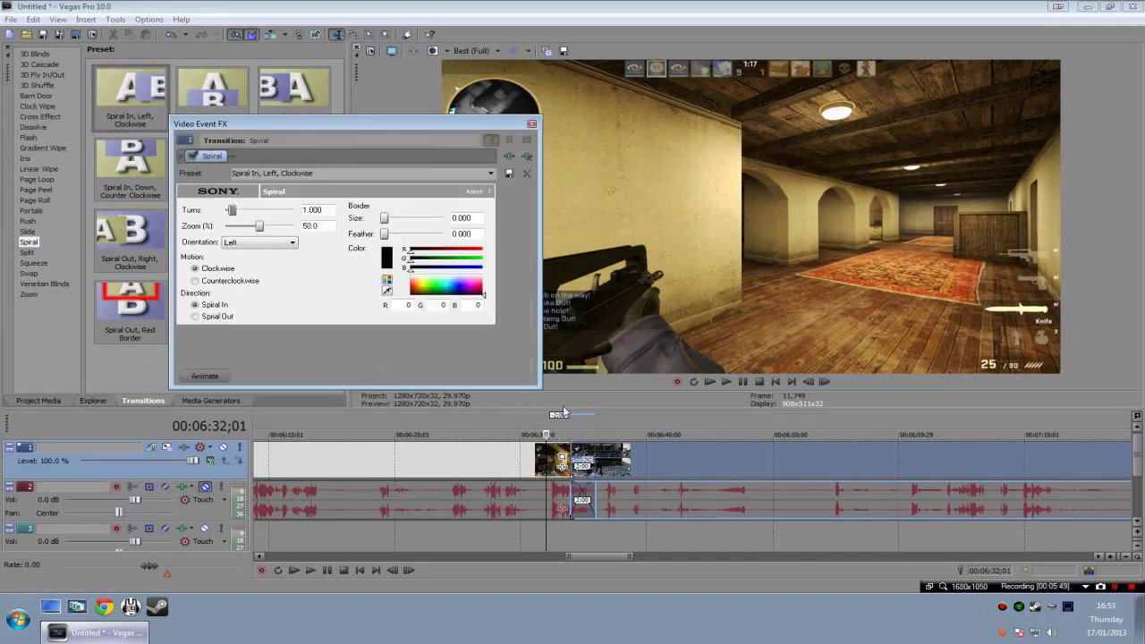
left_click(531, 124)
key("space")
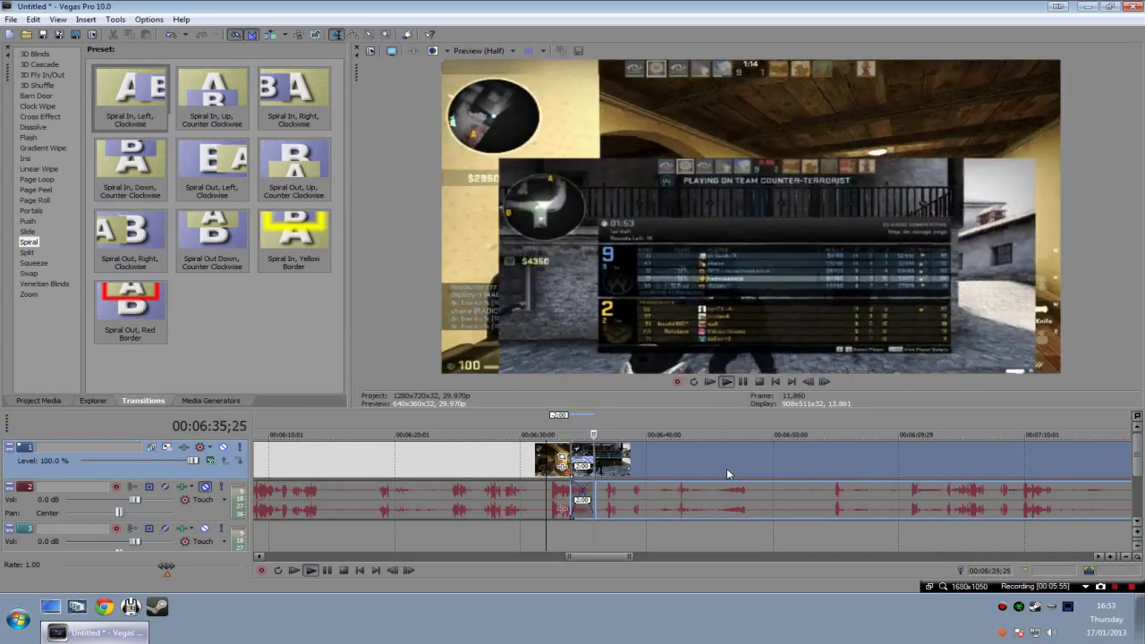
key("space")
Pull the second part off the overlap to remove the transition, and set it directly against the first part's end.
mouse_move(616, 470)
left_mouse_down()
mouse_move(704, 465)
mouse_move(617, 482)
left_mouse_up()
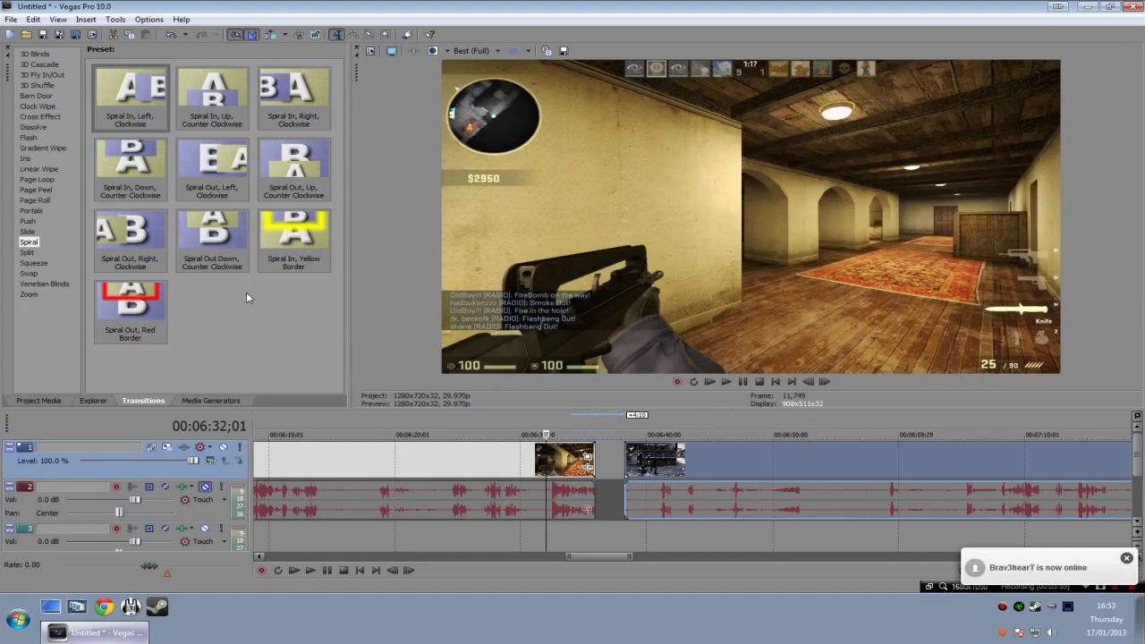
left_click_drag(662, 475, 644, 476)
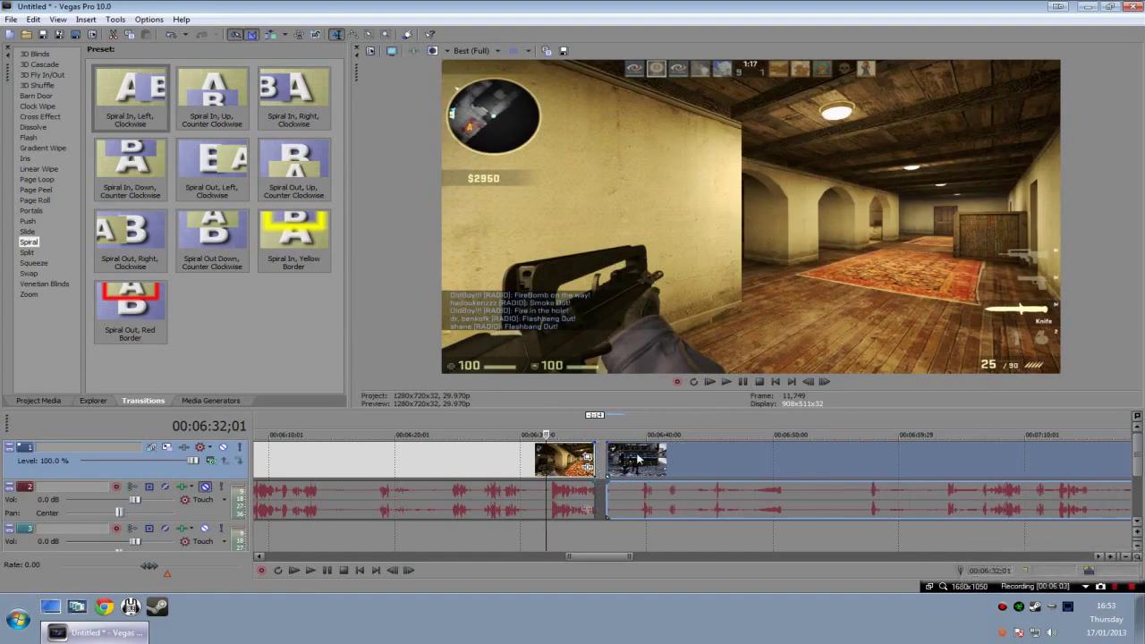
left_click_drag(640, 461, 629, 461)
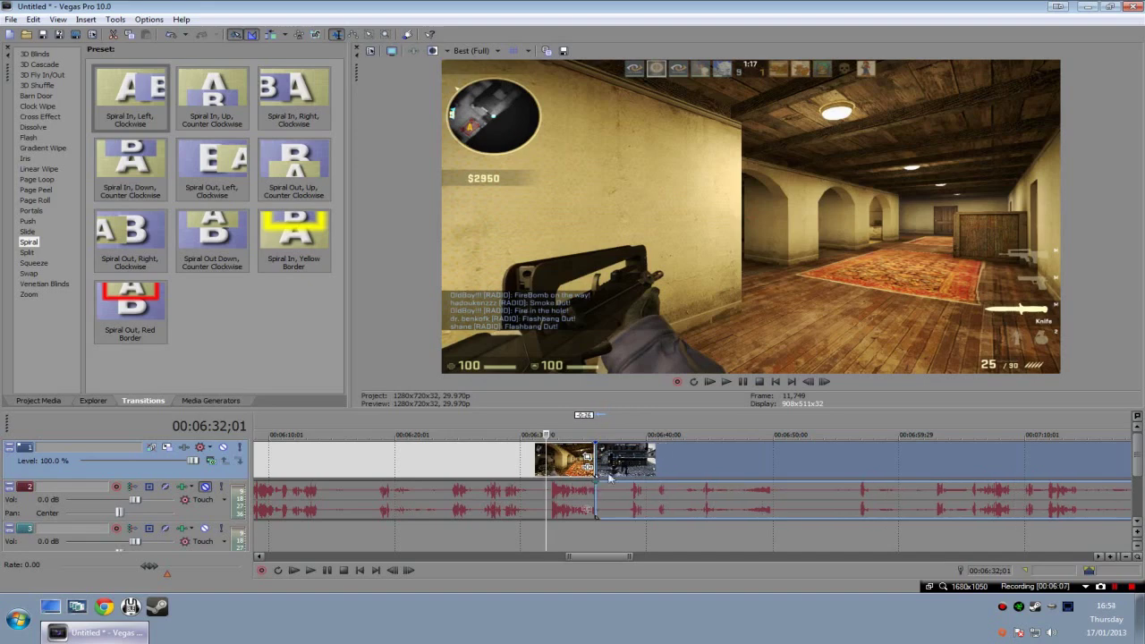
left_click_drag(599, 556, 555, 562)
scroll(547, 516, "down", 5)
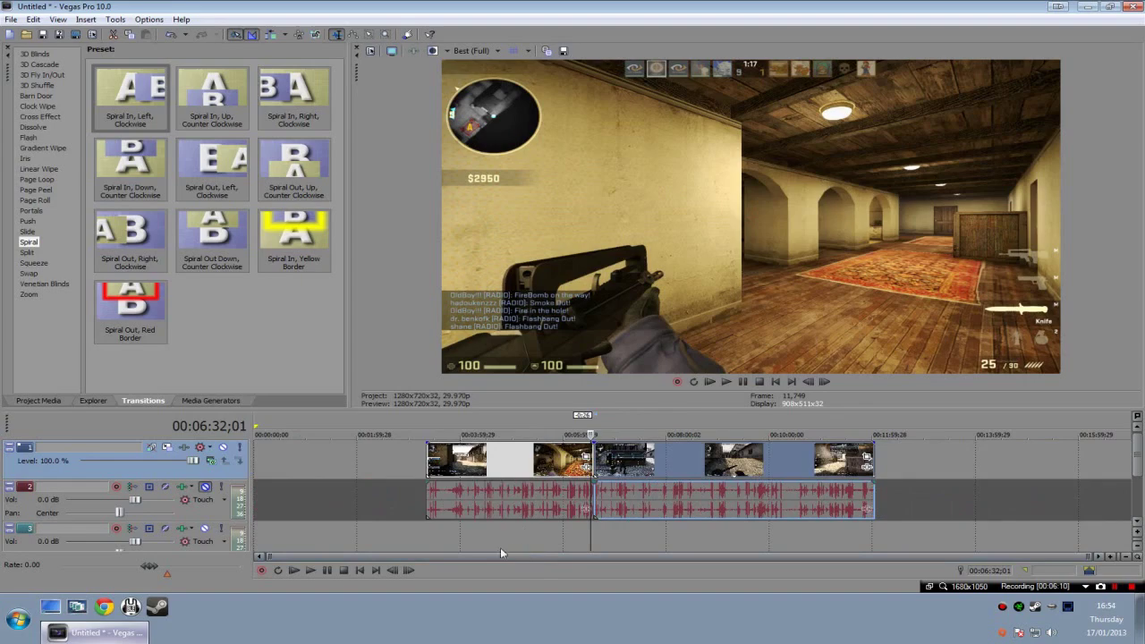
Enable Maintain aspect ratio and select Smart resample in the second part's video event properties.
left_click(633, 480)
right_click(693, 469)
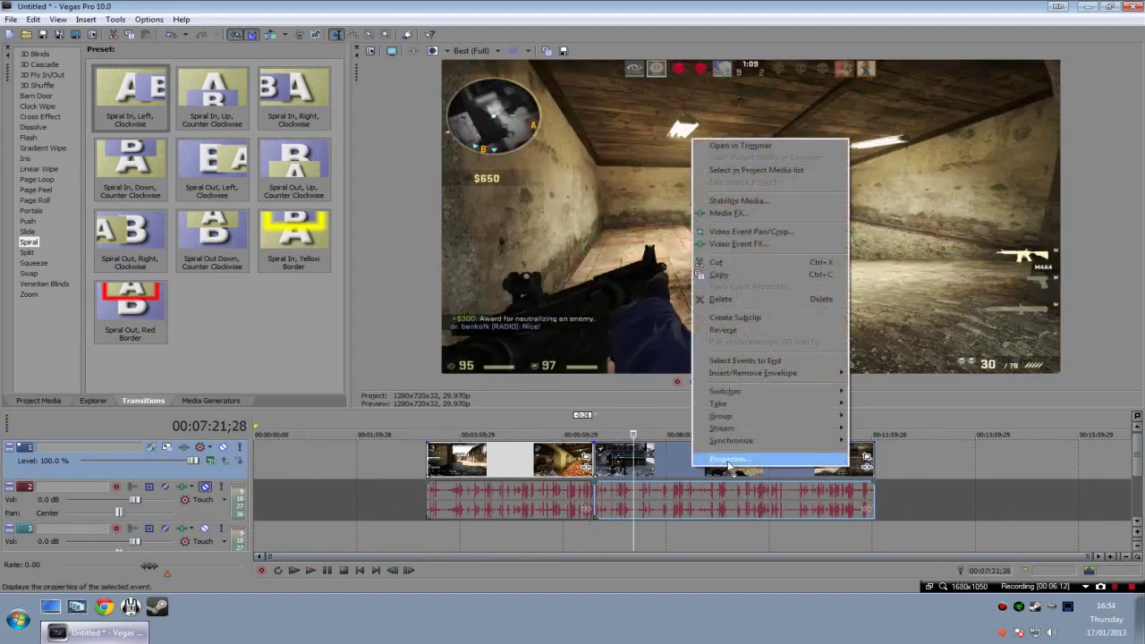
left_click(731, 463)
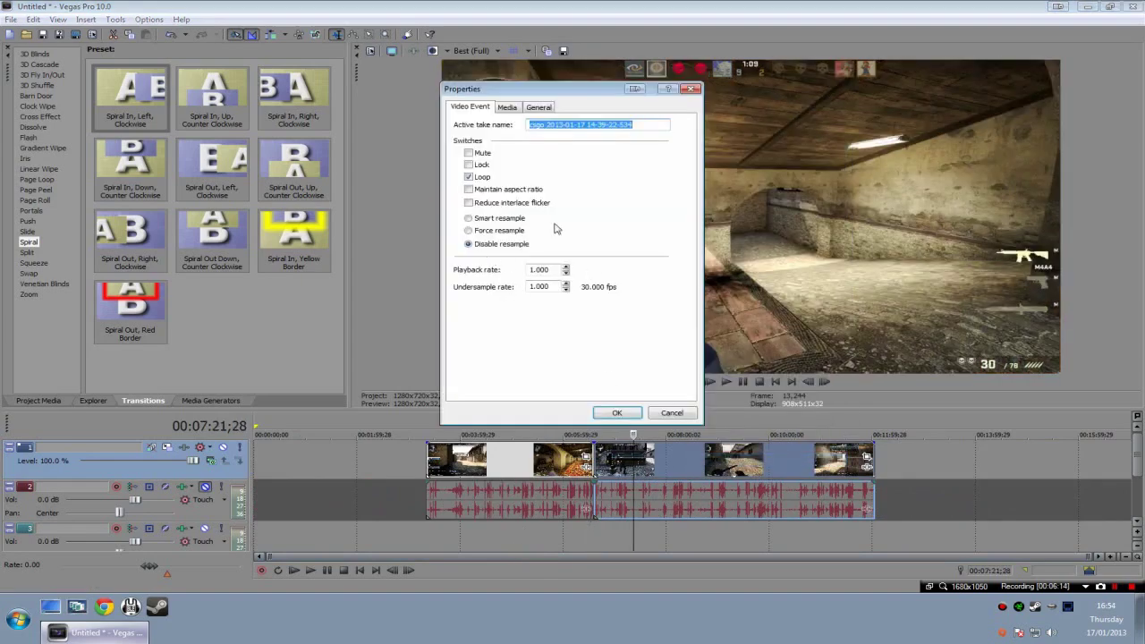
left_click(468, 189)
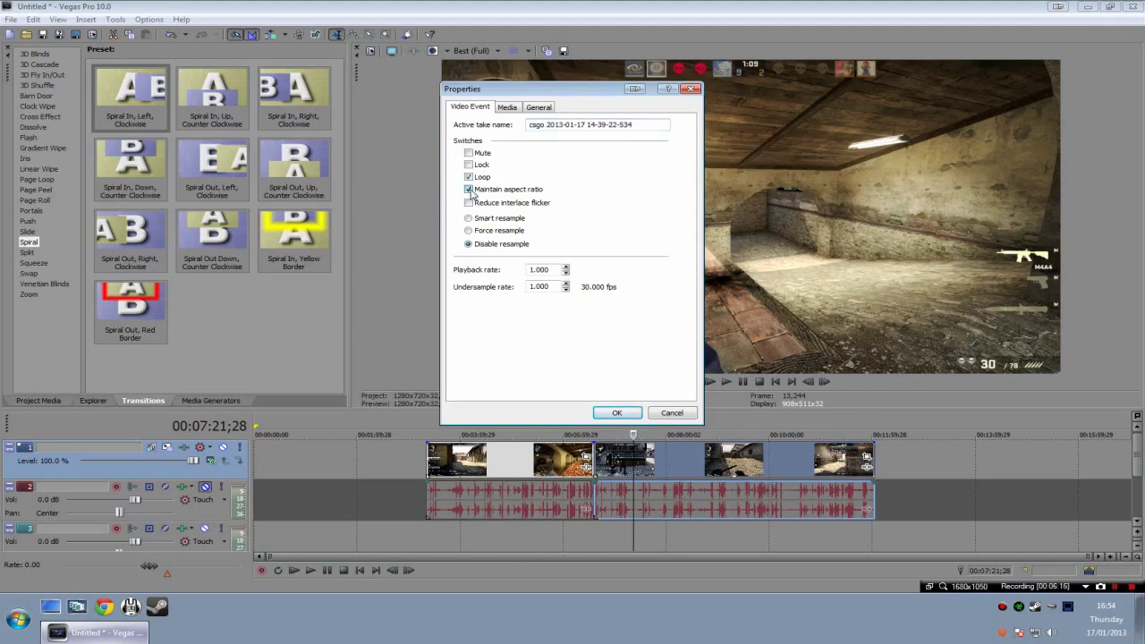
left_click_drag(528, 92, 353, 84)
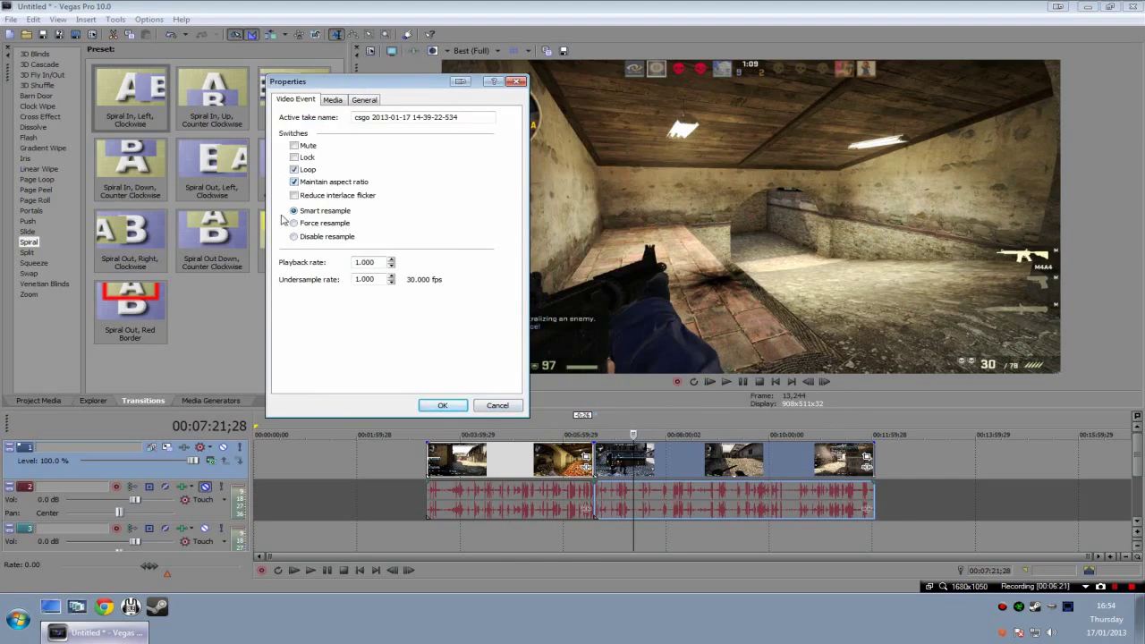
left_click(452, 403)
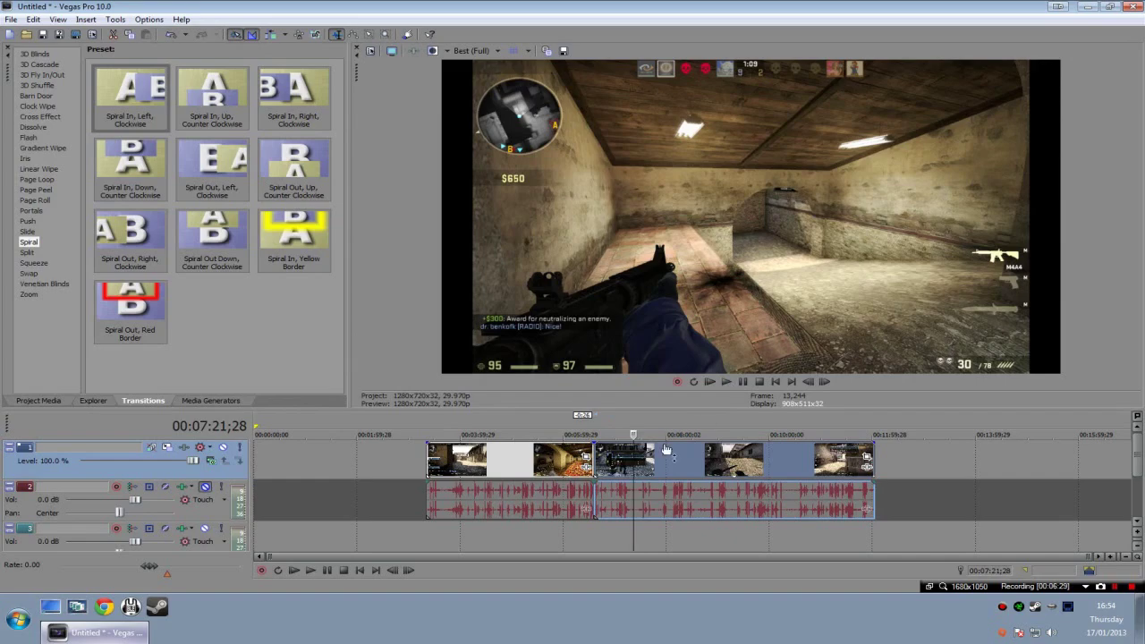
Turn off Maintain aspect ratio and select Disable resample in the second part's video event properties.
right_click(654, 475)
left_click(677, 462)
left_click_drag(563, 84, 258, 68)
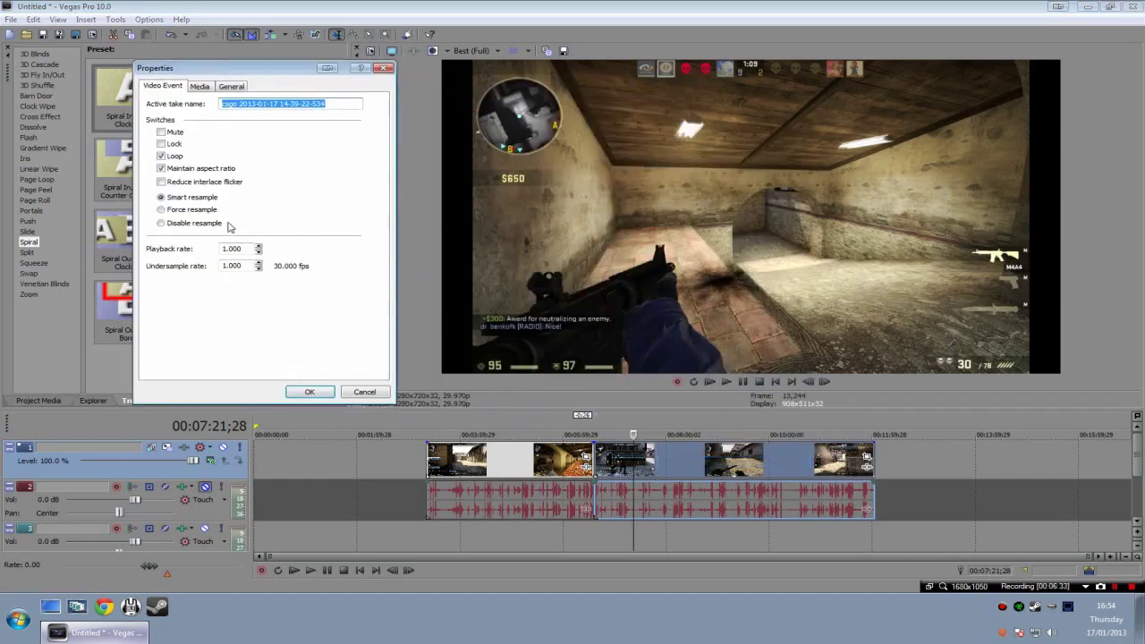
left_click(162, 170)
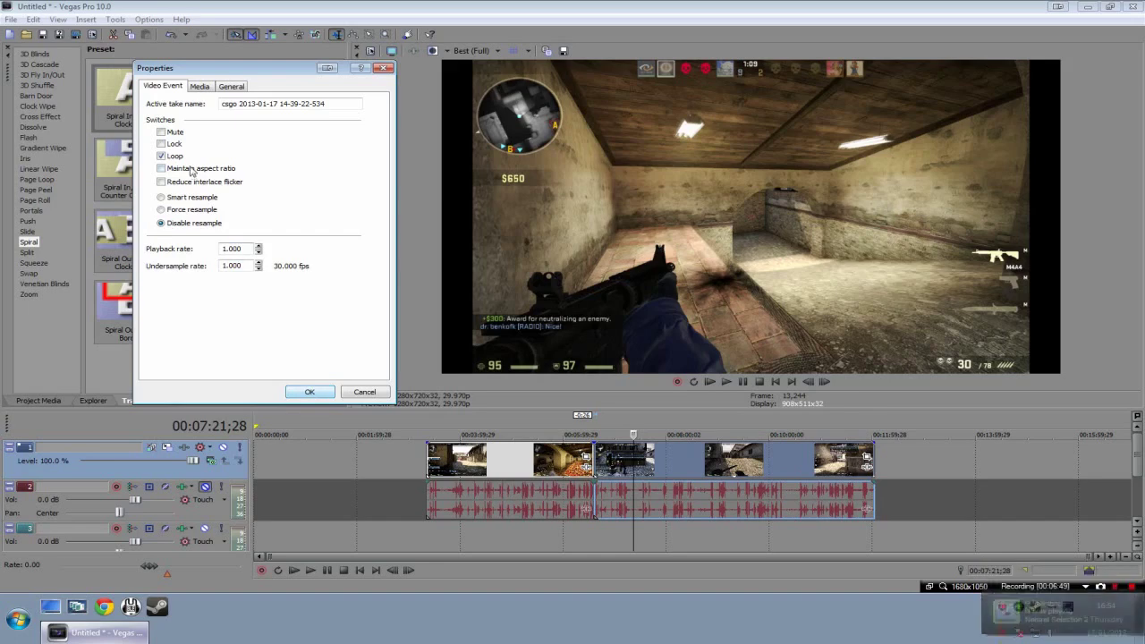
left_click(315, 391)
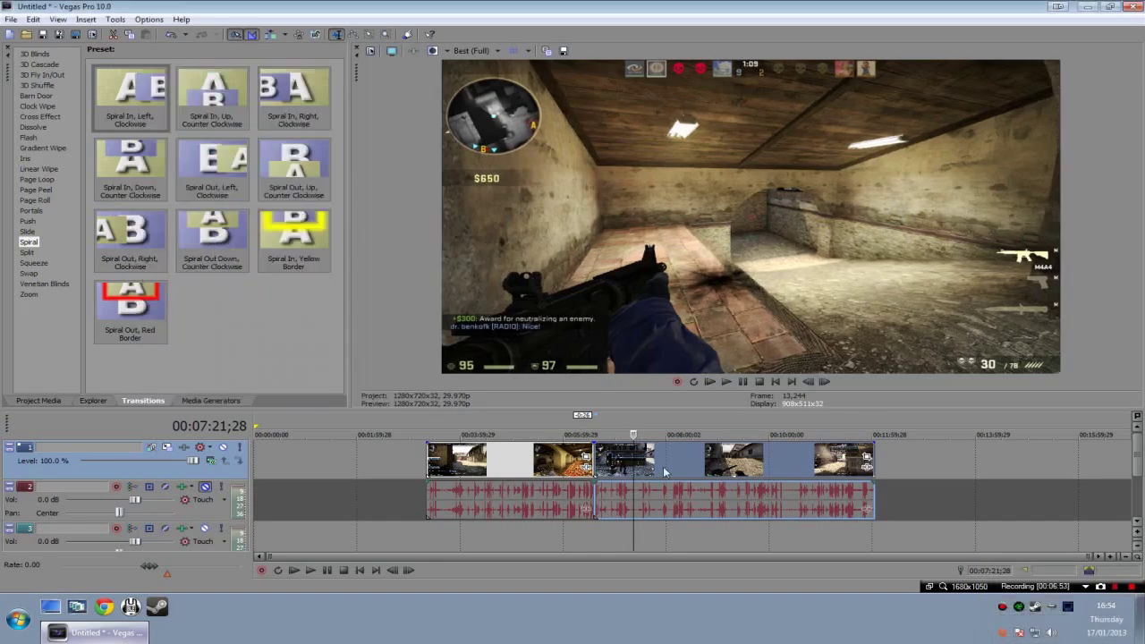
mouse_move(625, 557)
left_mouse_down()
mouse_move(741, 556)
mouse_move(617, 562)
left_mouse_up()
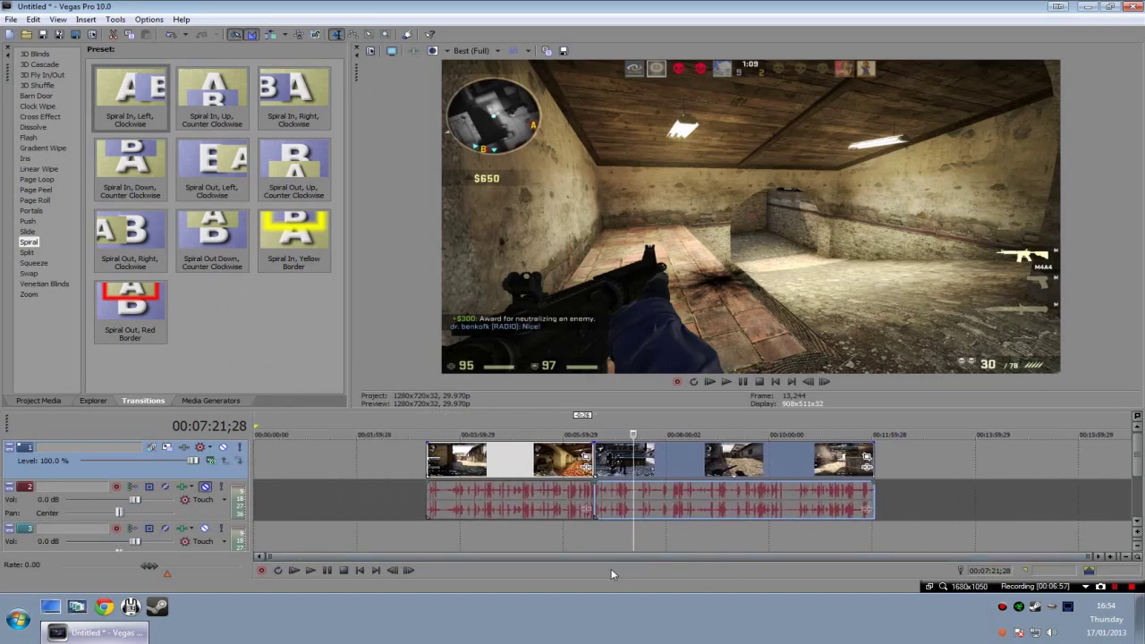
Try resizing and moving the crop frame in the second part's Event Pan/Crop, and restore the frame to its default.
right_click(713, 469)
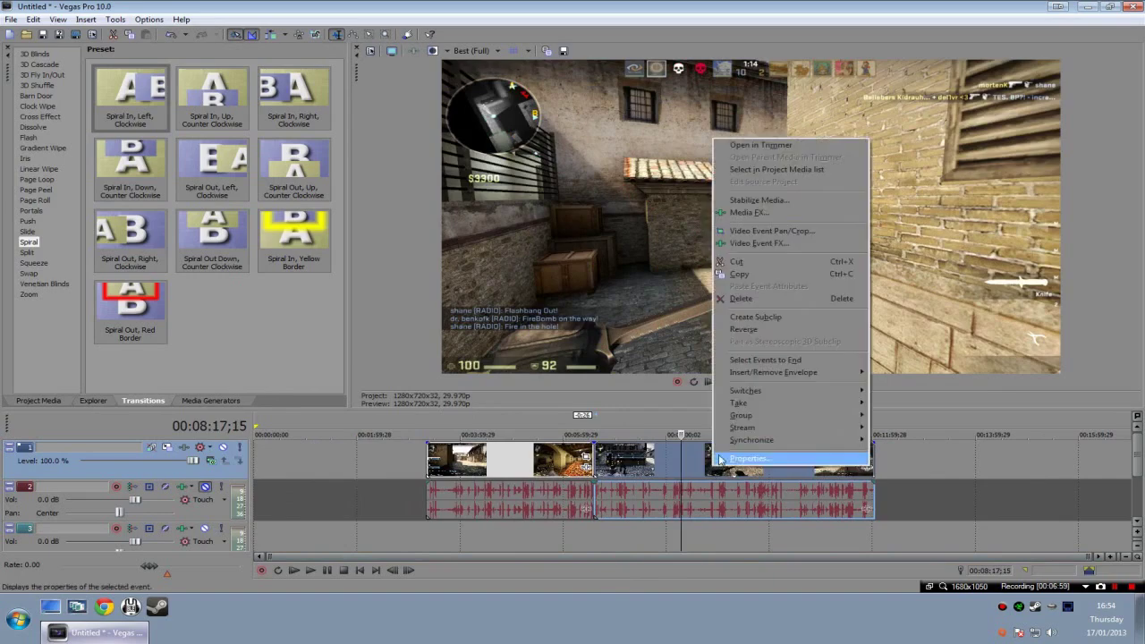
left_click(773, 235)
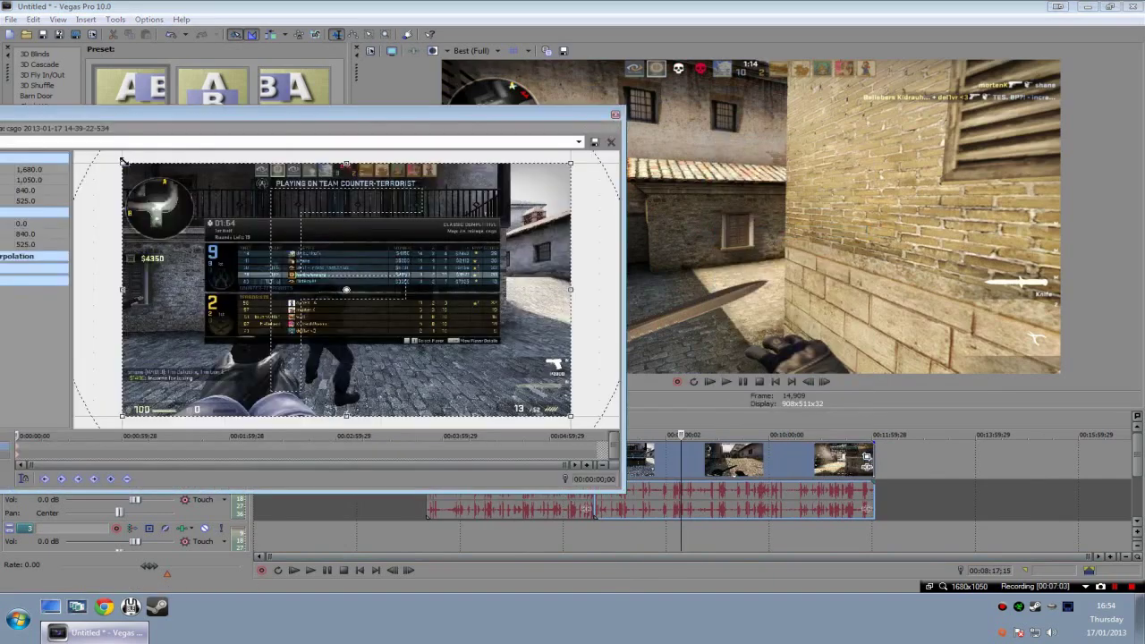
left_click_drag(122, 161, 249, 259)
left_click_drag(340, 285, 270, 360)
left_click_drag(131, 322, 187, 242)
right_click(256, 258)
left_click(264, 260)
Rotate the crop frame to about -12.8 degrees, restore it and close Event Pan/Crop.
left_click_drag(416, 111, 567, 94)
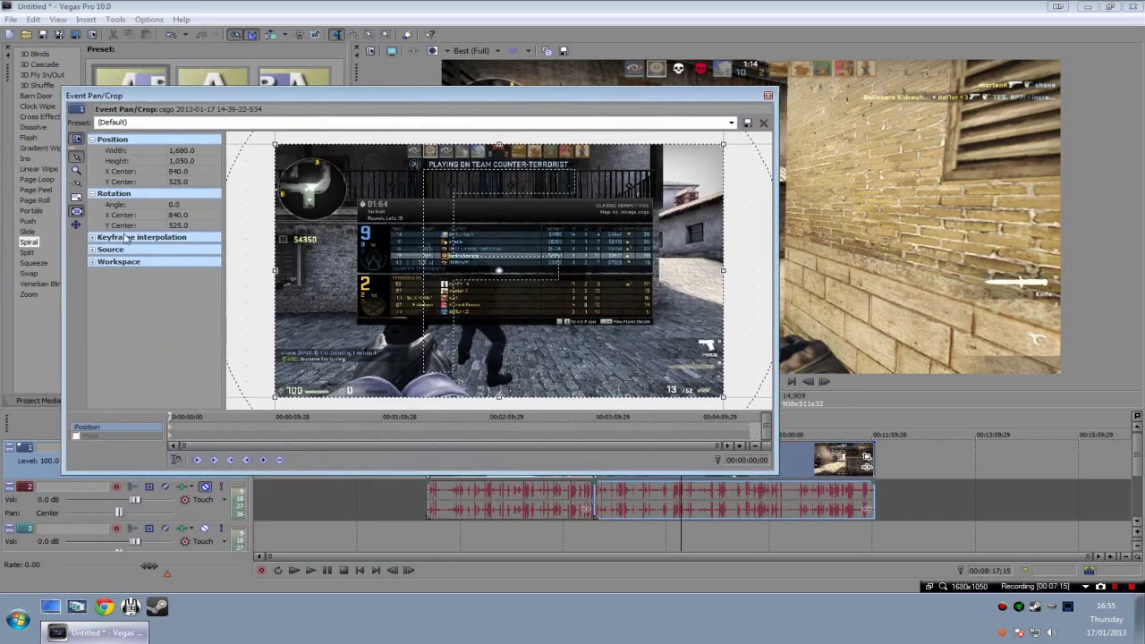
left_click_drag(270, 138, 268, 206)
right_click(467, 239)
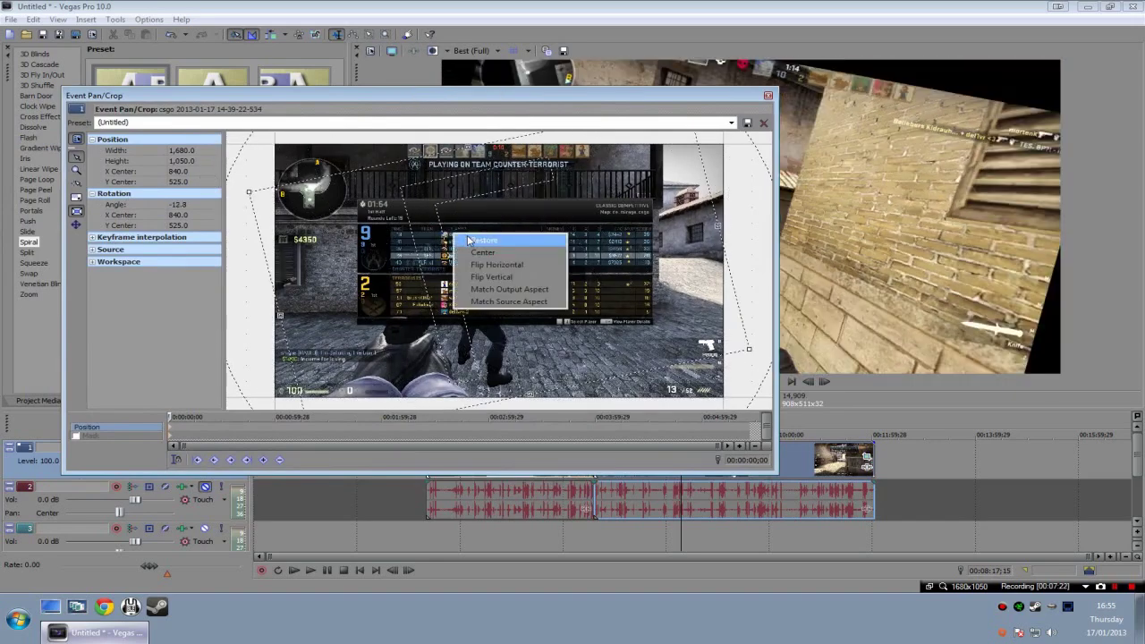
left_click(467, 240)
left_click(768, 95)
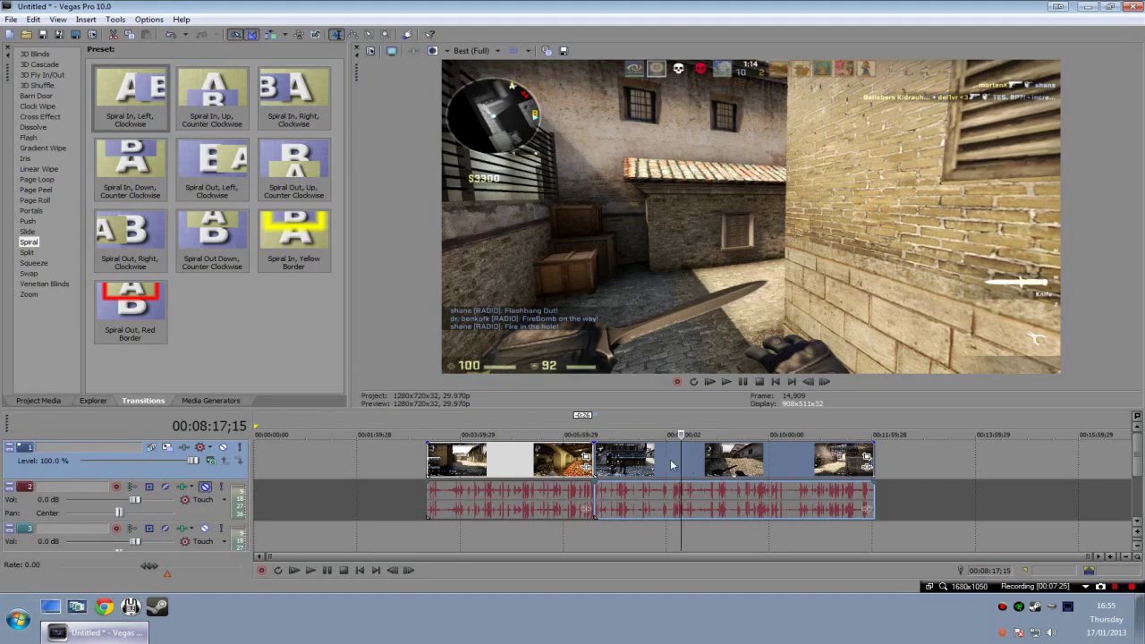
Shrink the video track's frame in Track Motion to about 444 by 264 and center it at 0, 0.
left_click(167, 449)
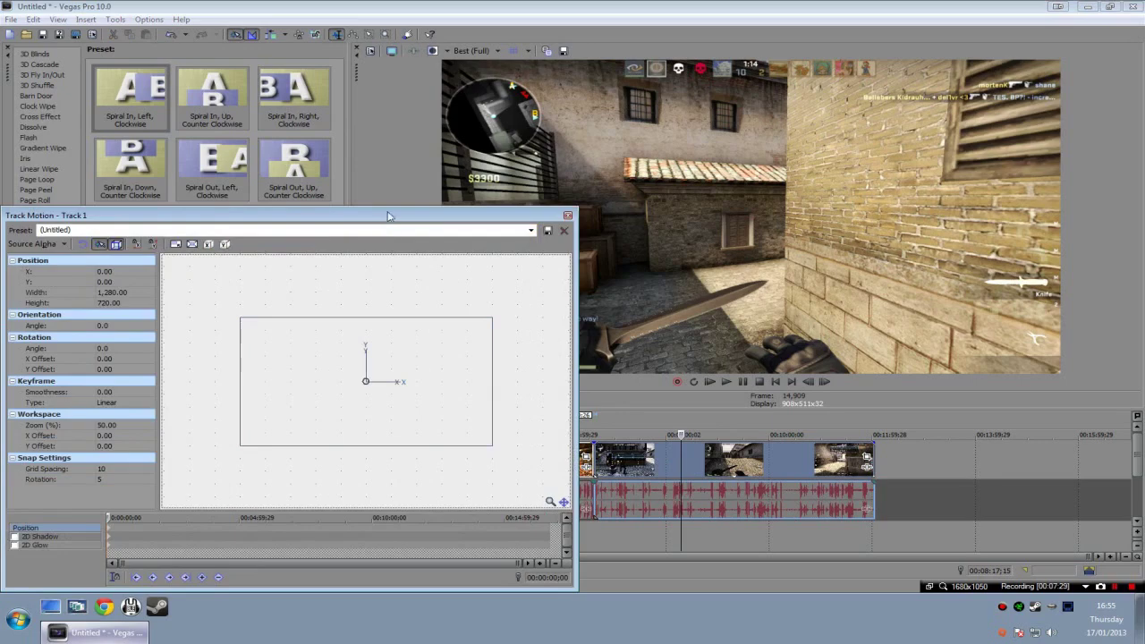
left_click_drag(390, 214, 371, 106)
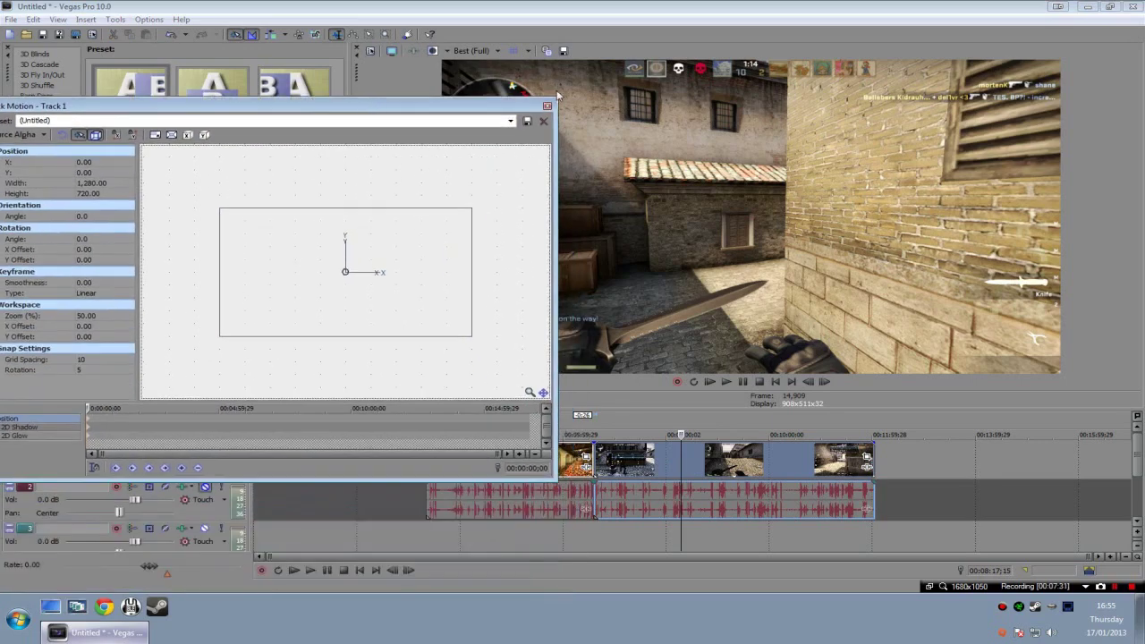
left_click_drag(220, 208, 369, 285)
left_click_drag(431, 322, 370, 283)
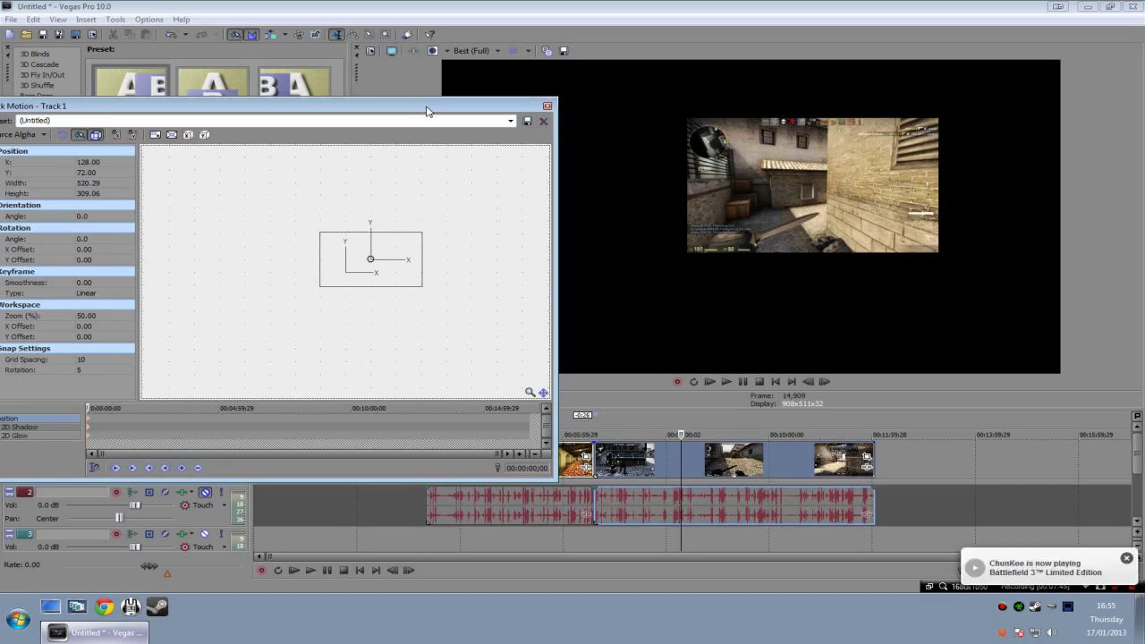
mouse_move(421, 286)
left_mouse_down()
mouse_move(391, 298)
mouse_move(408, 283)
left_mouse_up()
left_click_drag(397, 240, 371, 255)
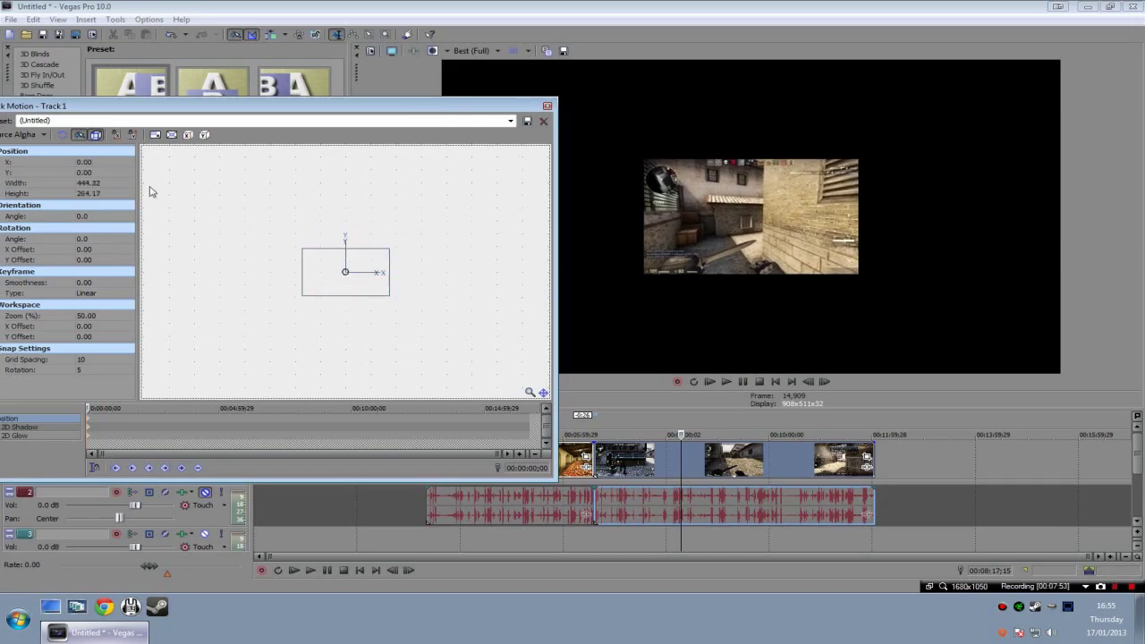
Stretch the track frame to about 1159 by 578, restore its box and close Track Motion.
left_click_drag(298, 258, 161, 193)
right_click(238, 240)
left_click(462, 220)
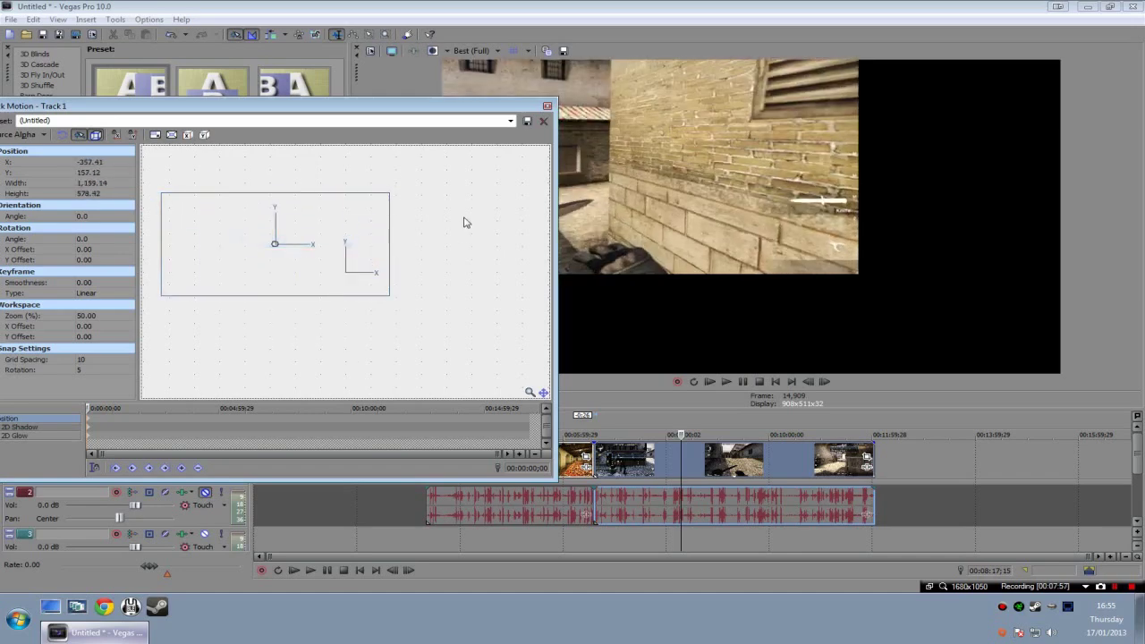
right_click(341, 226)
left_click(378, 249)
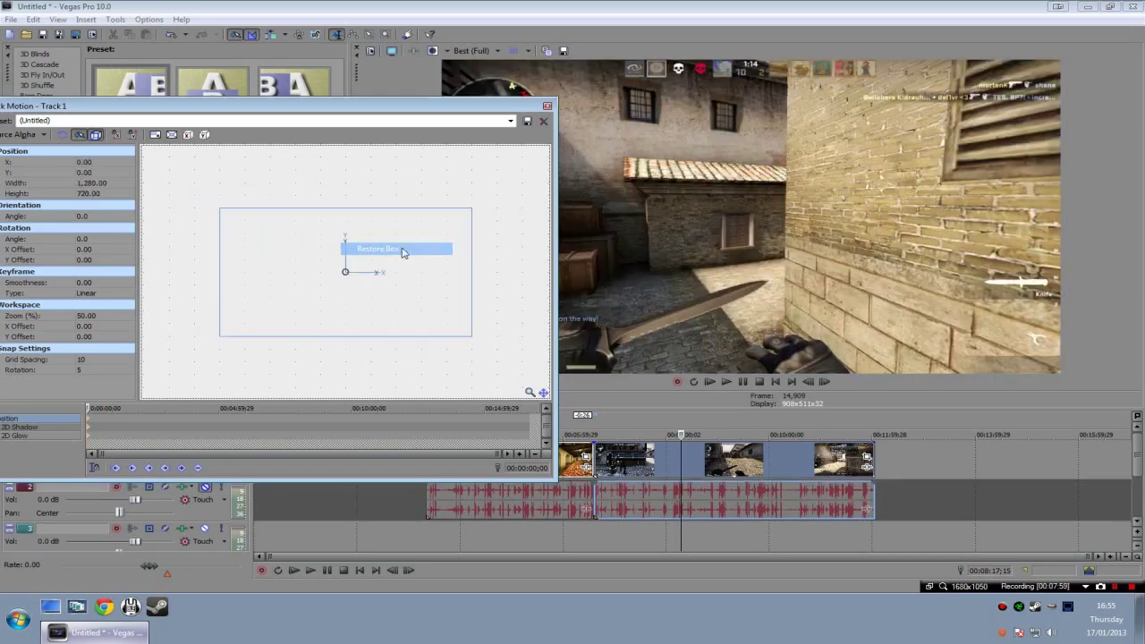
left_click(548, 108)
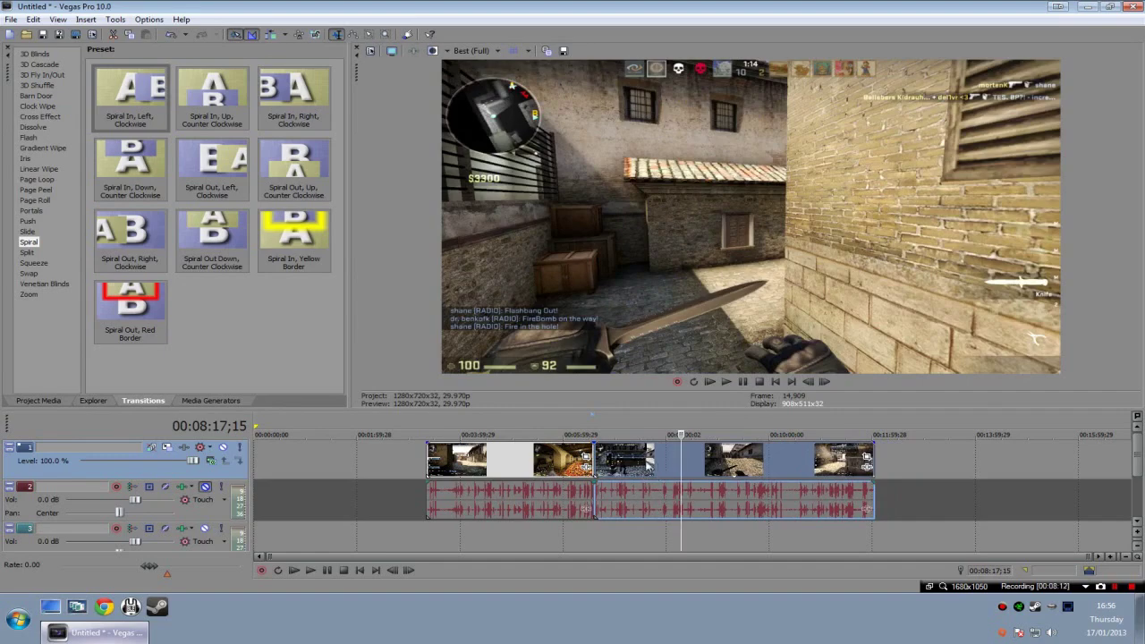
Delete the first part of the gameplay clip from the timeline.
left_click_drag(535, 471, 389, 474)
key("Delete")
left_click(582, 460)
left_click(530, 460)
left_click(506, 457)
Trim the end of the remaining part back to about 00:06:42 on the timeline.
left_click_drag(783, 464, 536, 466)
left_click(515, 545)
scroll(574, 493, "up", 3)
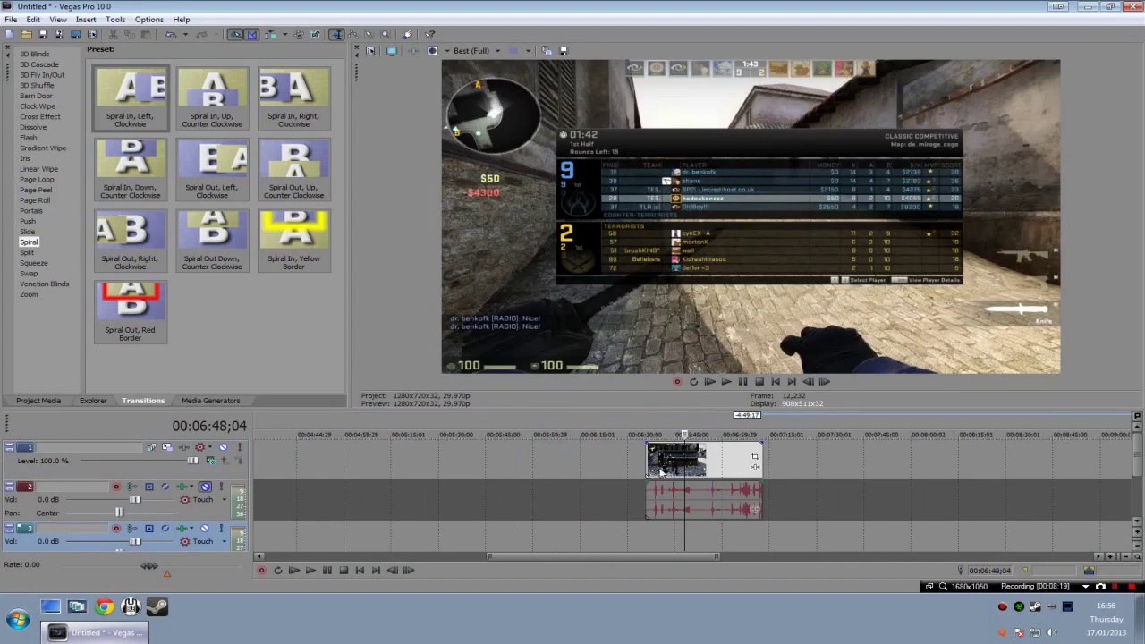
left_click_drag(761, 459, 667, 459)
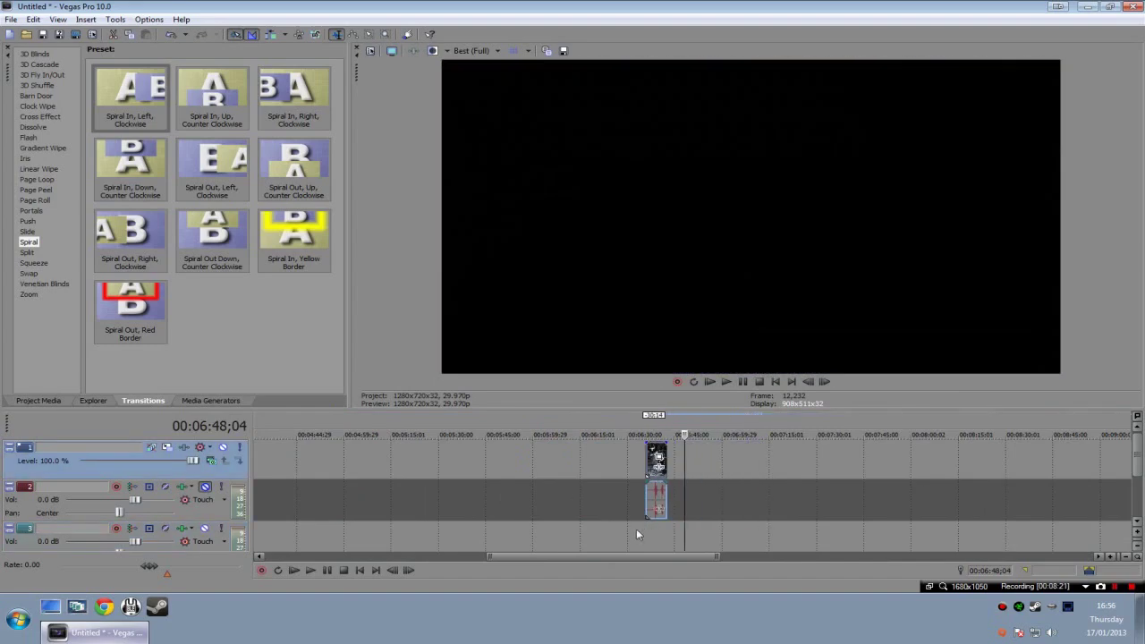
Play back the trimmed clip from its start and stop.
left_click(643, 534)
key("space")
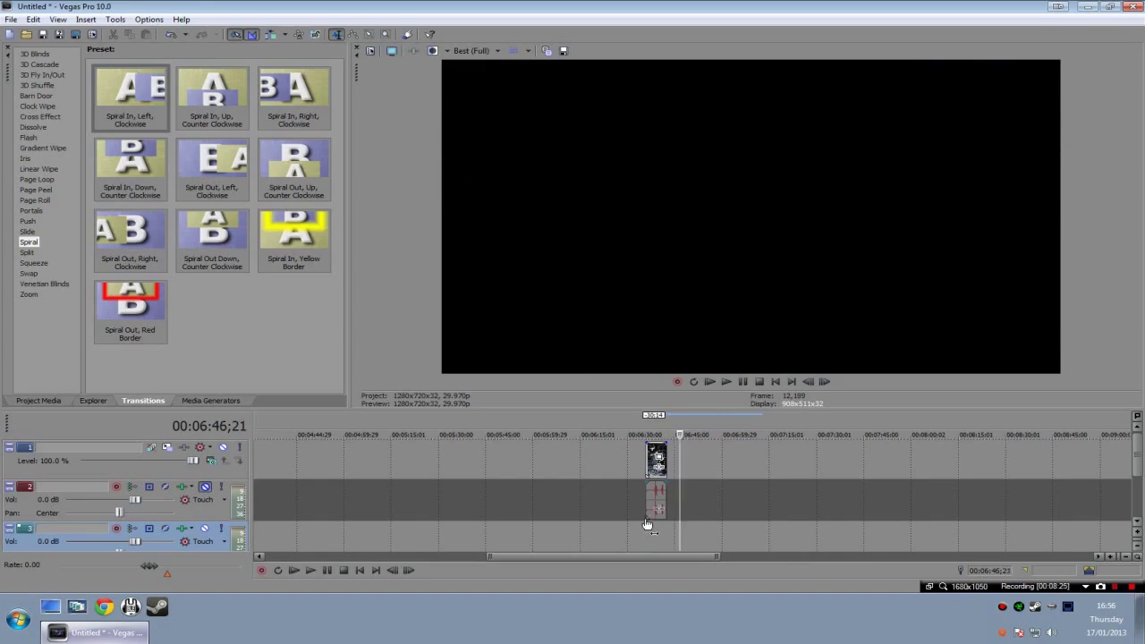
scroll(644, 534, "up", 4)
left_click(546, 521)
left_click(727, 382)
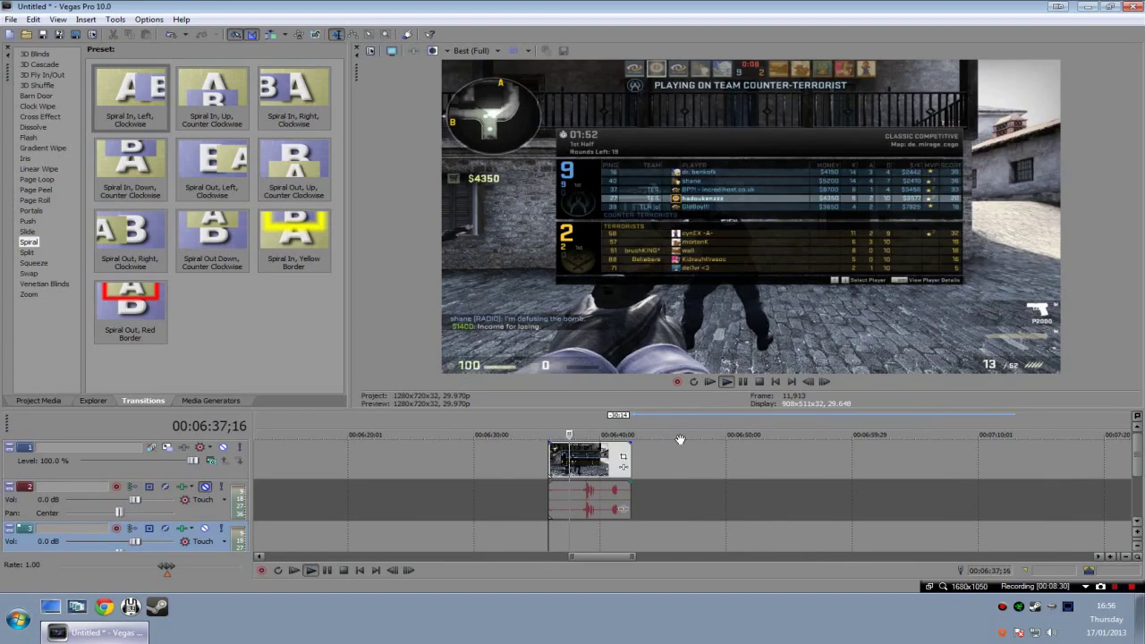
left_click(758, 382)
Insert a Velocity envelope on the trimmed clip's video event.
right_click(565, 463)
mouse_move(688, 373)
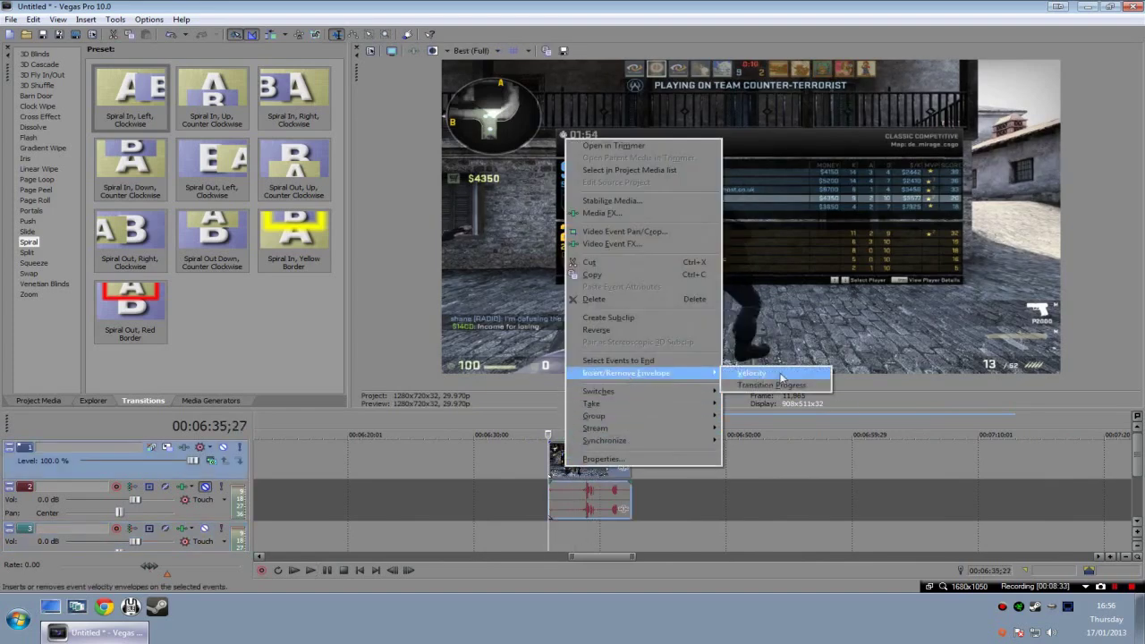
left_click(781, 376)
Raise the clip's whole velocity line to the top of the event and play back the sped-up video.
scroll(636, 505, "up", 3)
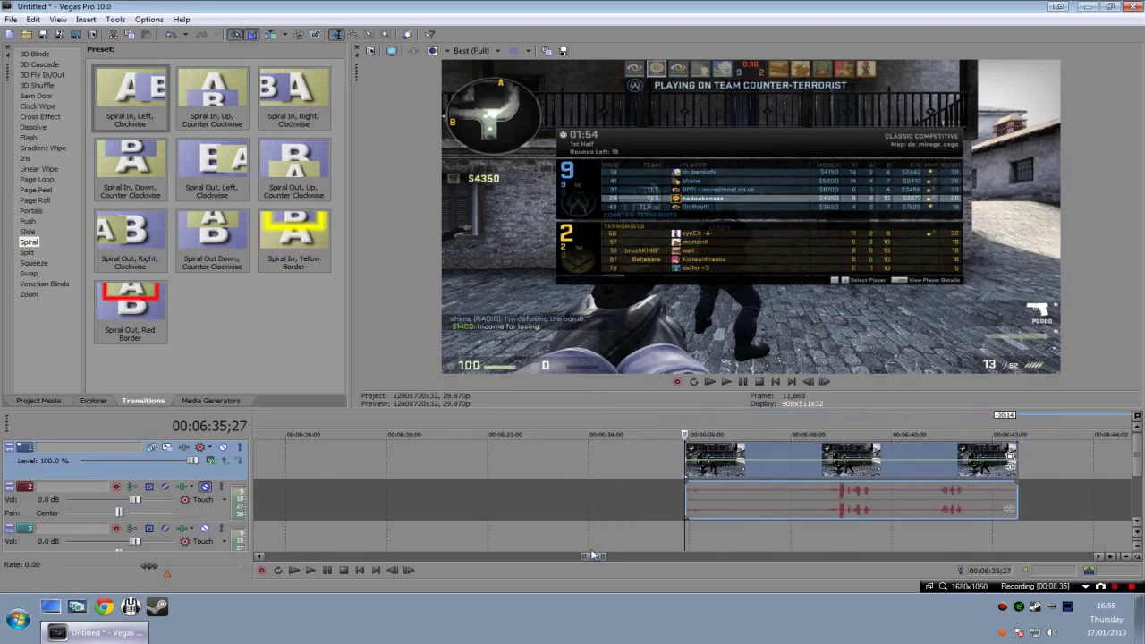
left_click_drag(591, 555, 596, 558)
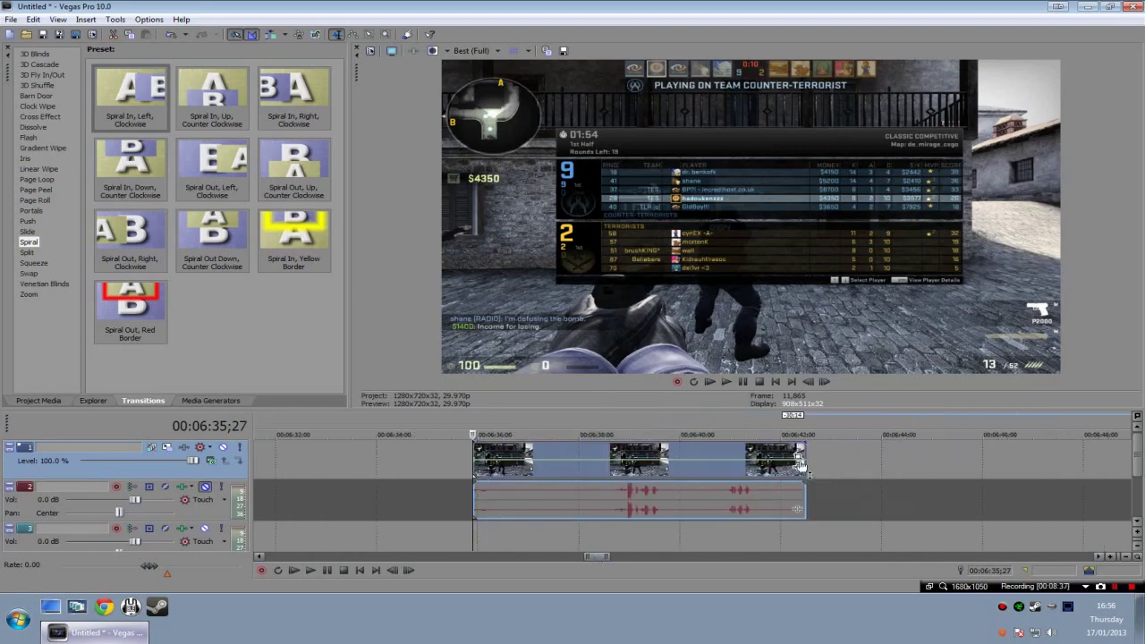
mouse_move(479, 464)
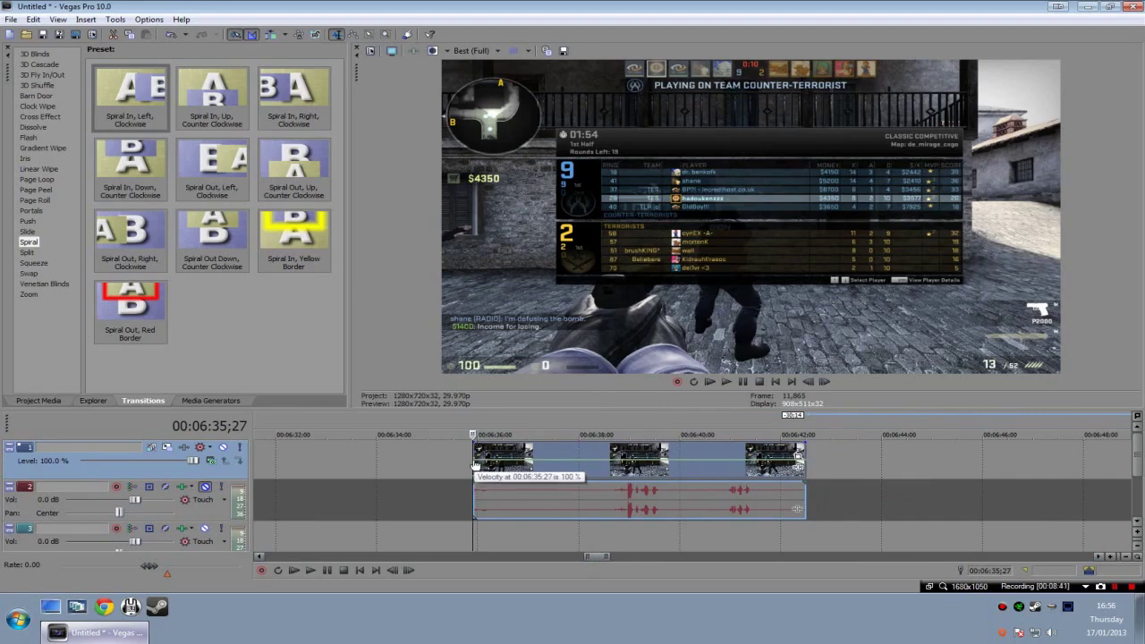
left_click_drag(475, 465, 475, 450)
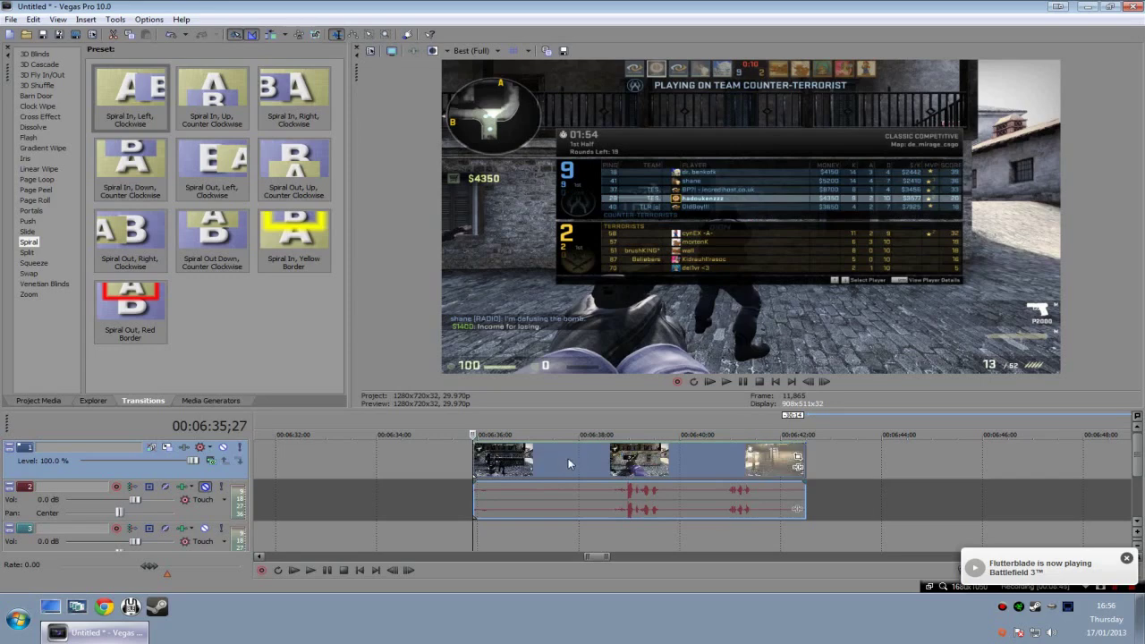
left_click(725, 383)
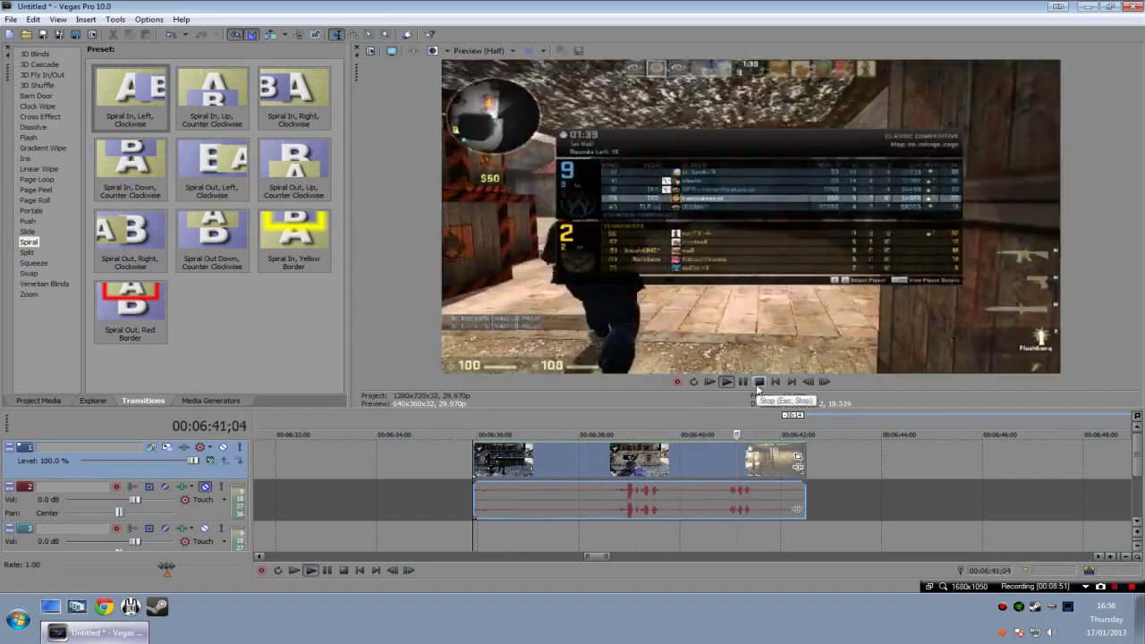
left_click(760, 382)
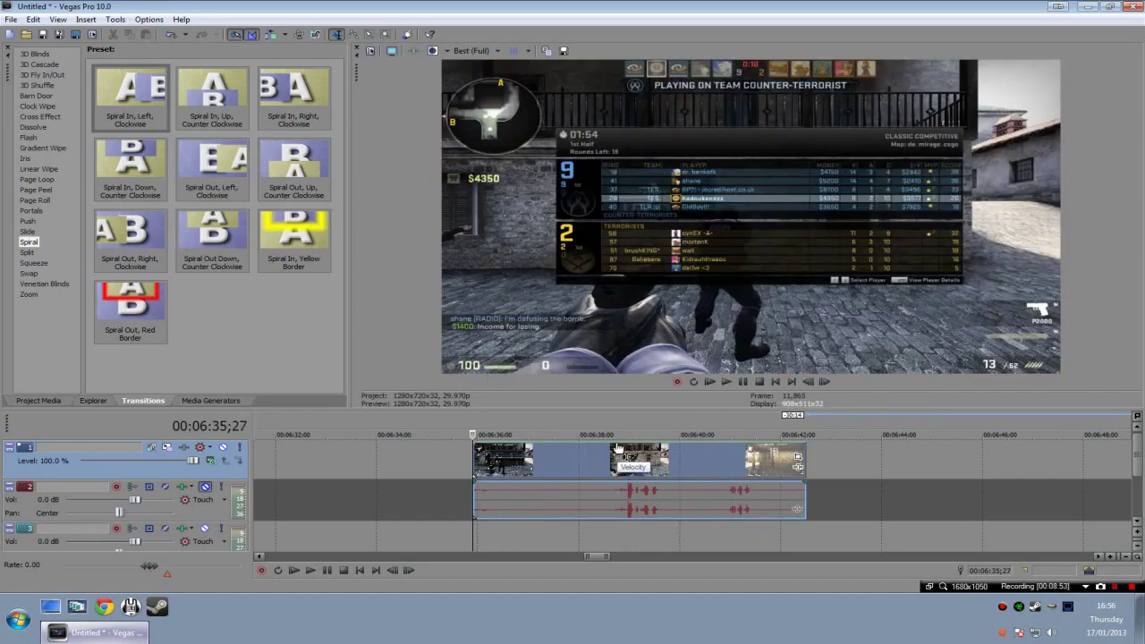
Add two velocity envelope points near 00:06:38;20 and pull the second one down to slow the rest of the clip.
right_click(617, 444)
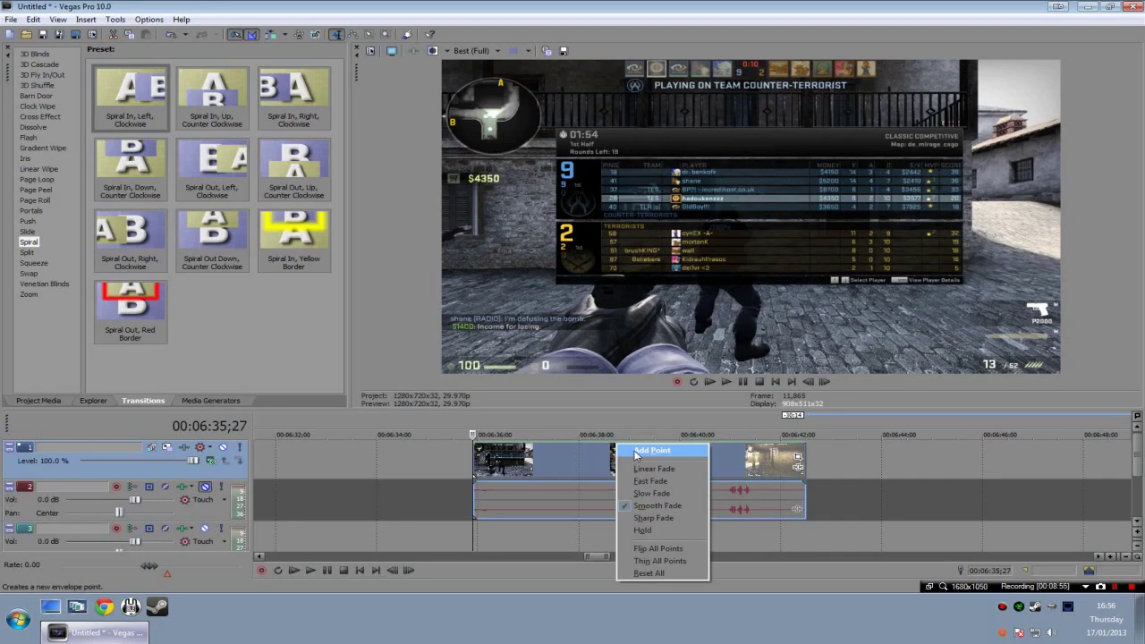
left_click(636, 454)
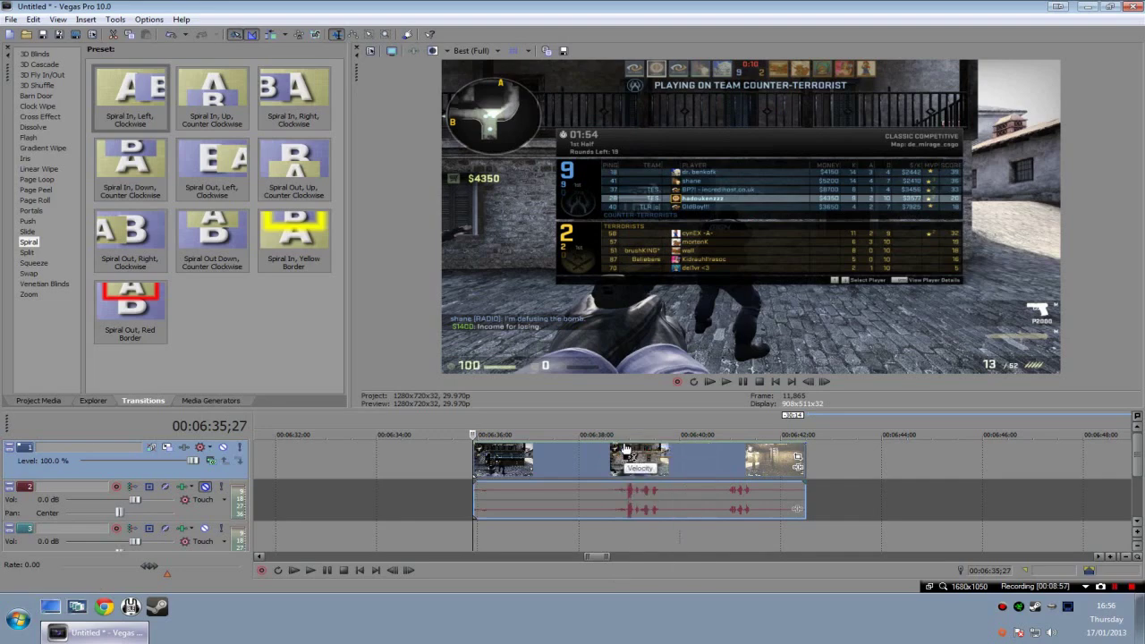
right_click(624, 446)
left_click(647, 452)
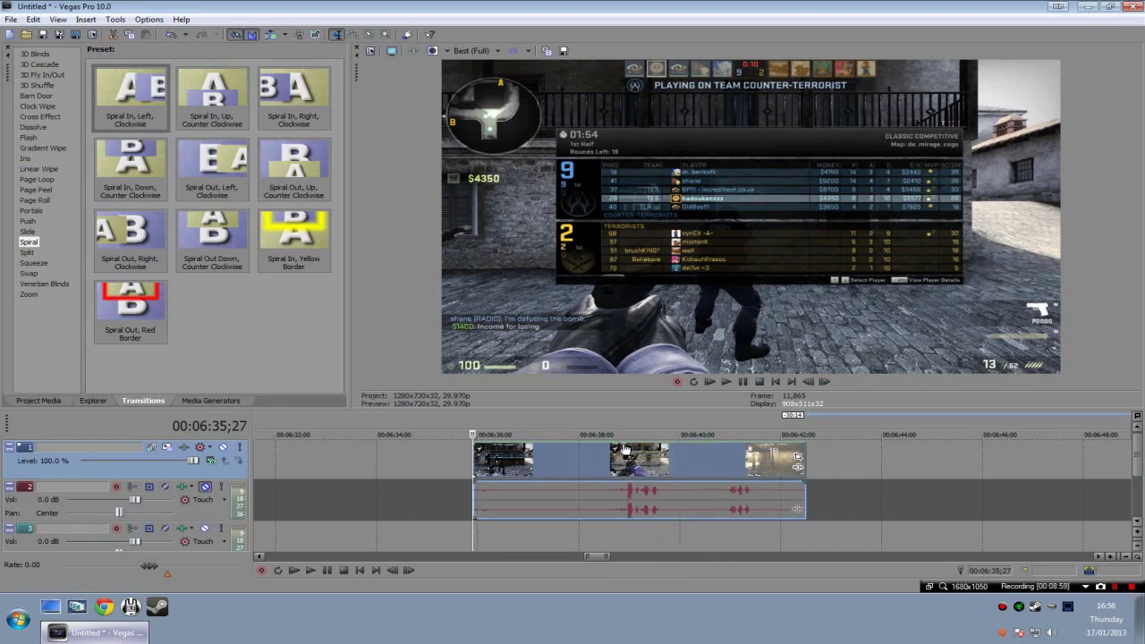
left_click_drag(631, 453, 615, 471)
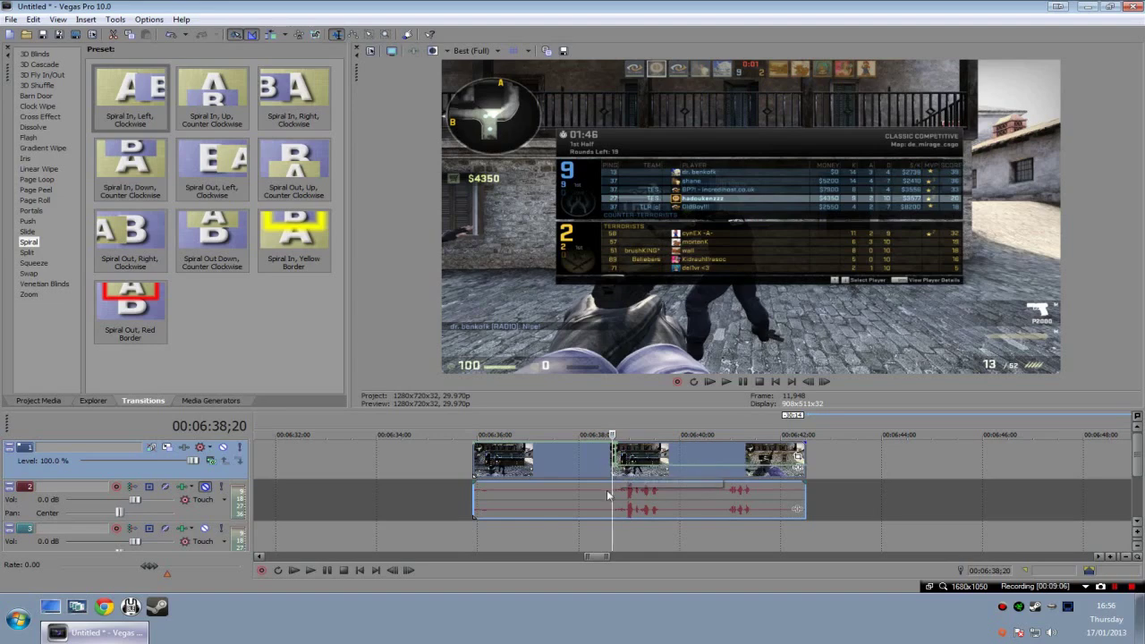
Play back the speed change from 00:06:37;20 past the end of the clip.
left_click(522, 460)
left_click(562, 455)
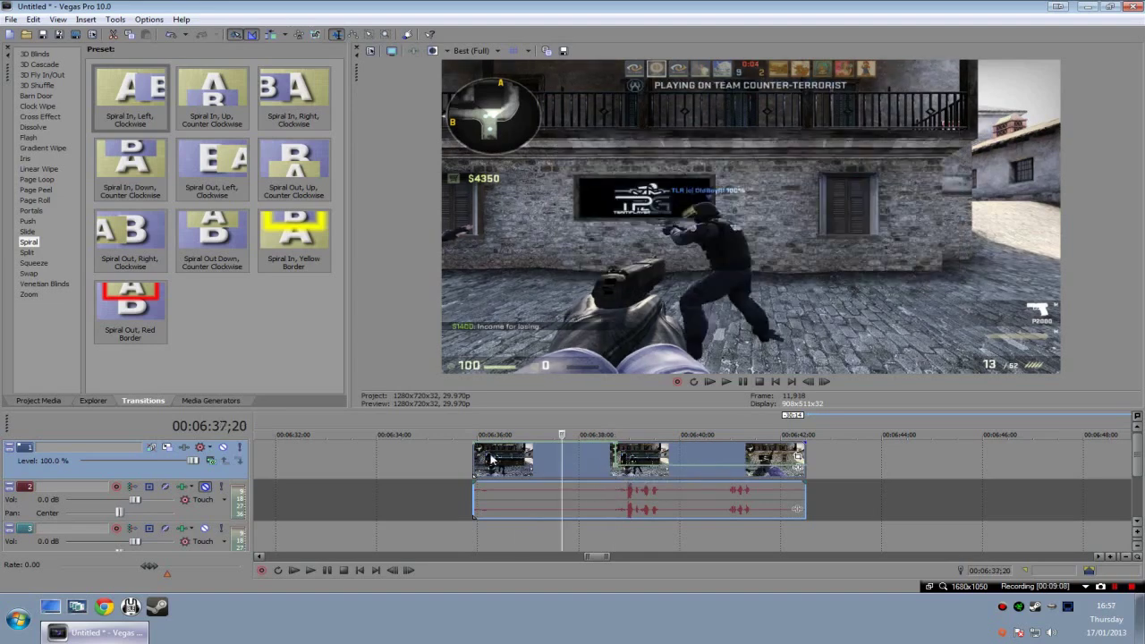
key("space")
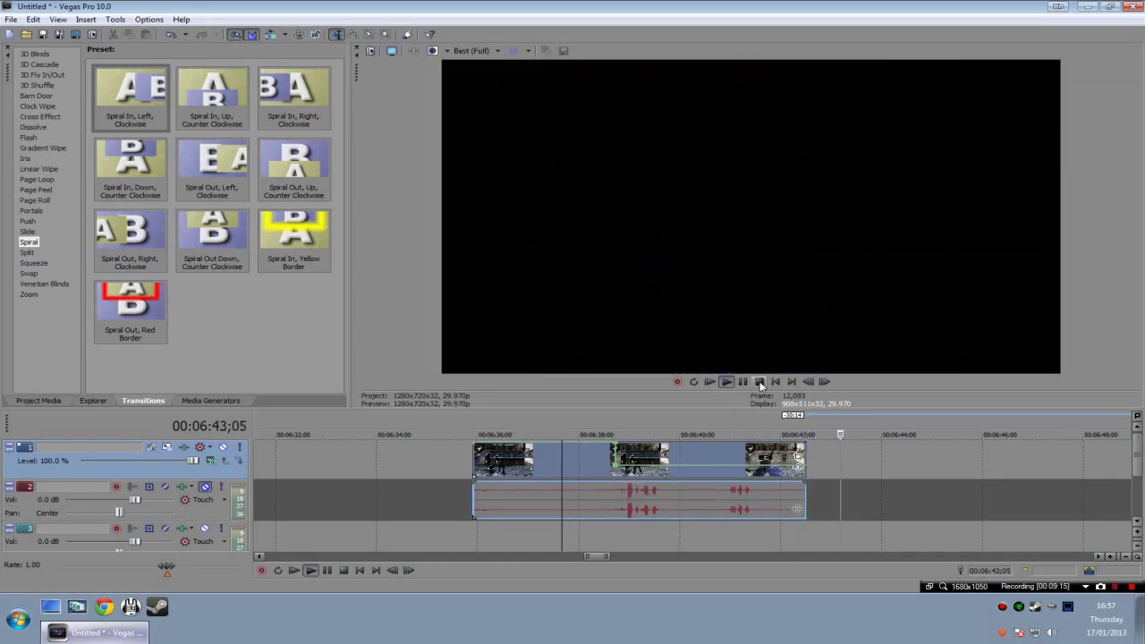
left_click(759, 382)
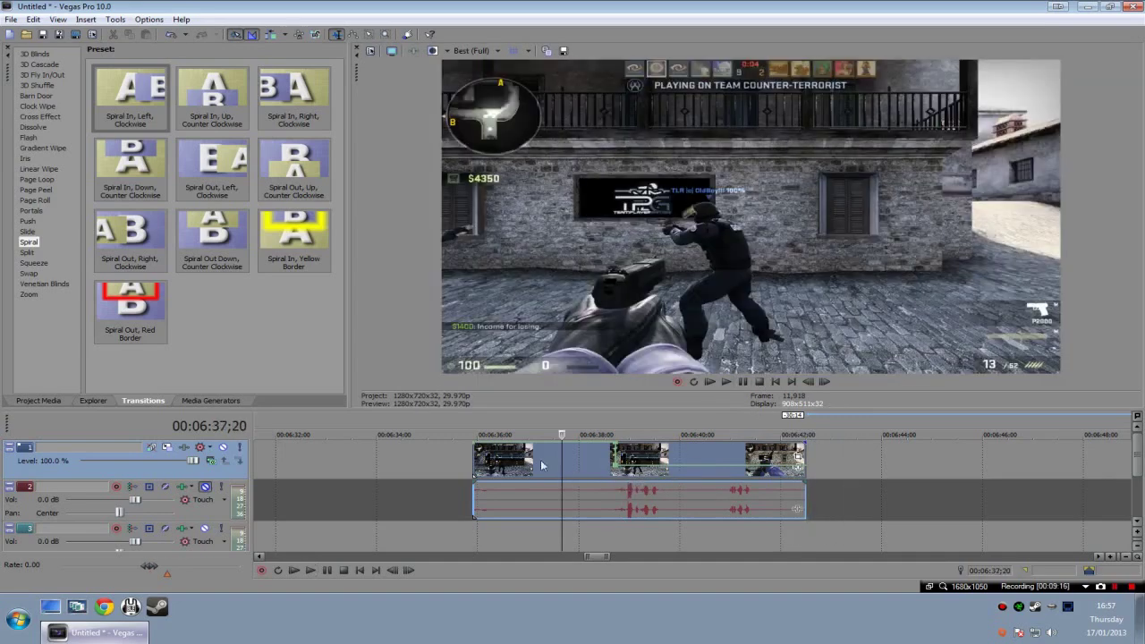
Set the raised velocity points at the clip's start and before the drop to 100%.
right_click(475, 448)
left_click(532, 265)
right_click(627, 454)
left_click(649, 266)
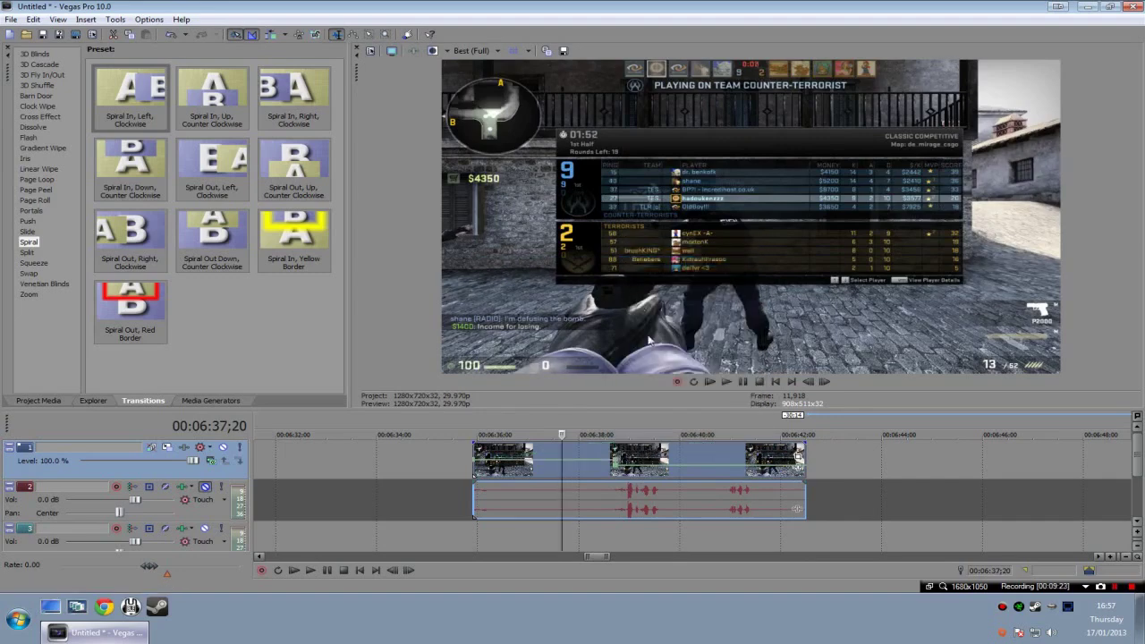
Raise the slowed velocity point near 00:06:38;22 slightly and play the clip back from near its start.
mouse_move(616, 479)
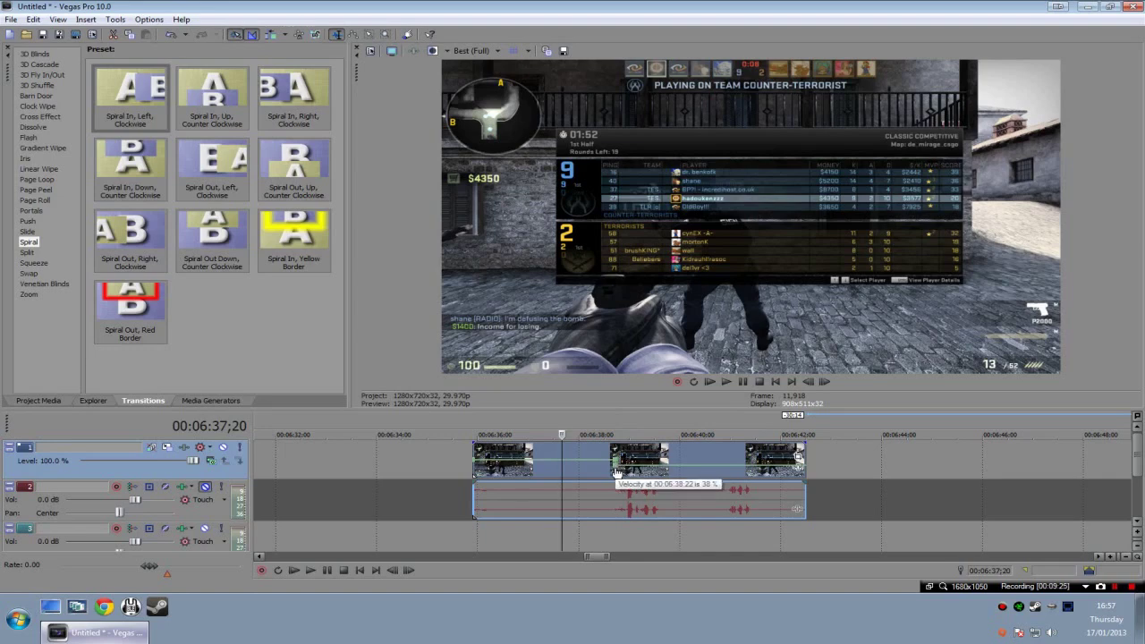
mouse_move(615, 479)
left_mouse_down()
mouse_move(618, 456)
mouse_move(617, 469)
left_mouse_up()
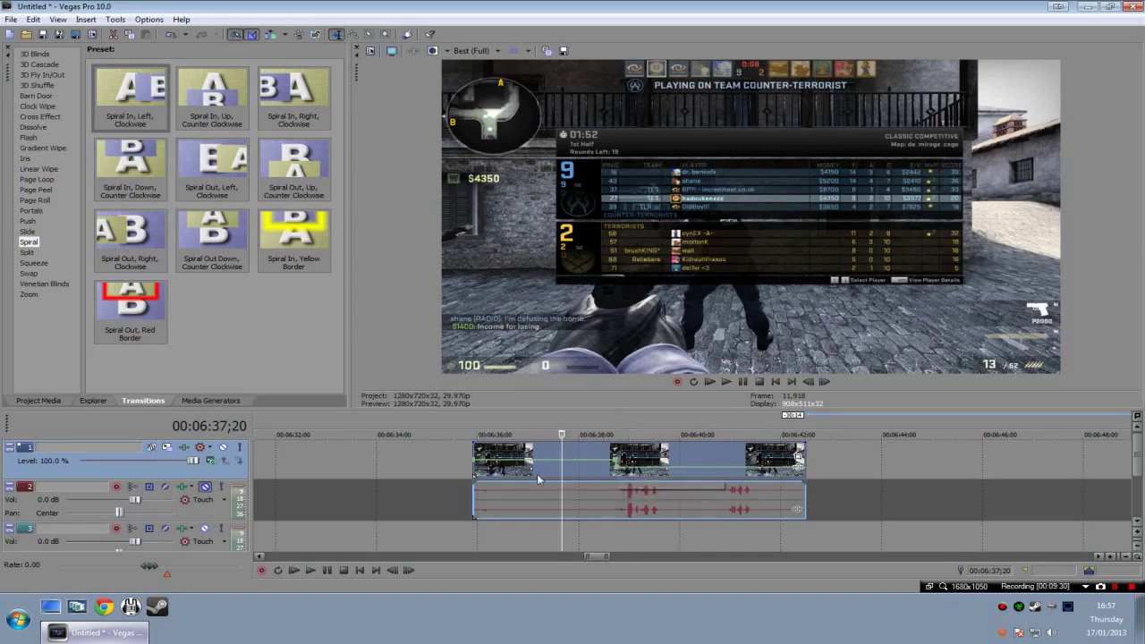
left_click(483, 474)
left_click(724, 383)
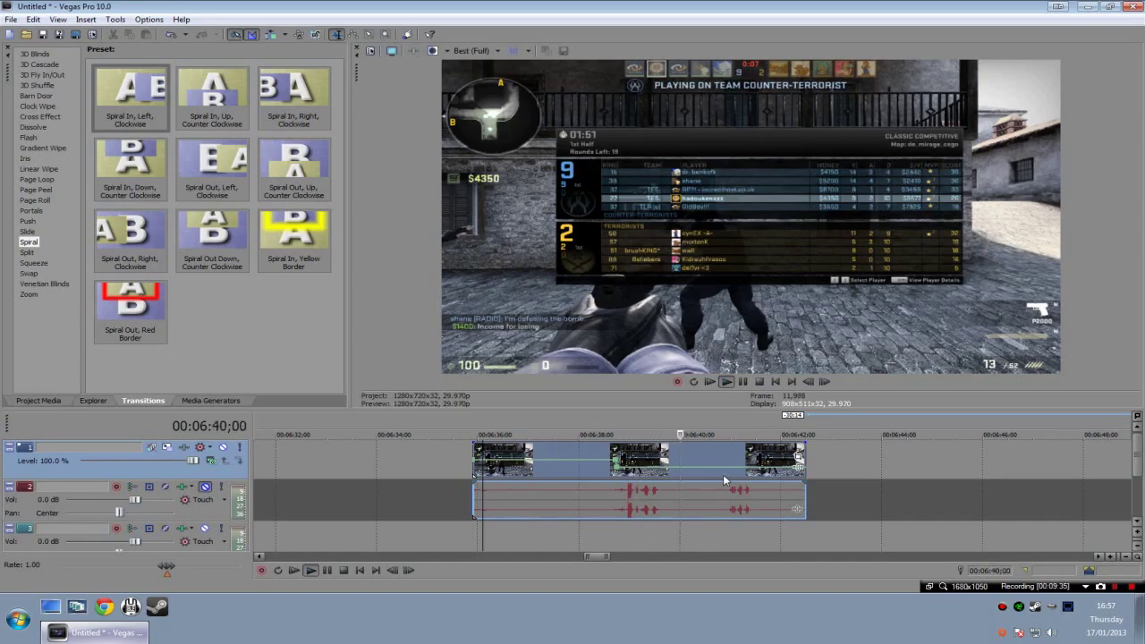
Extend the end of the clip to about 00:07:11.
scroll(714, 478, "down", 4)
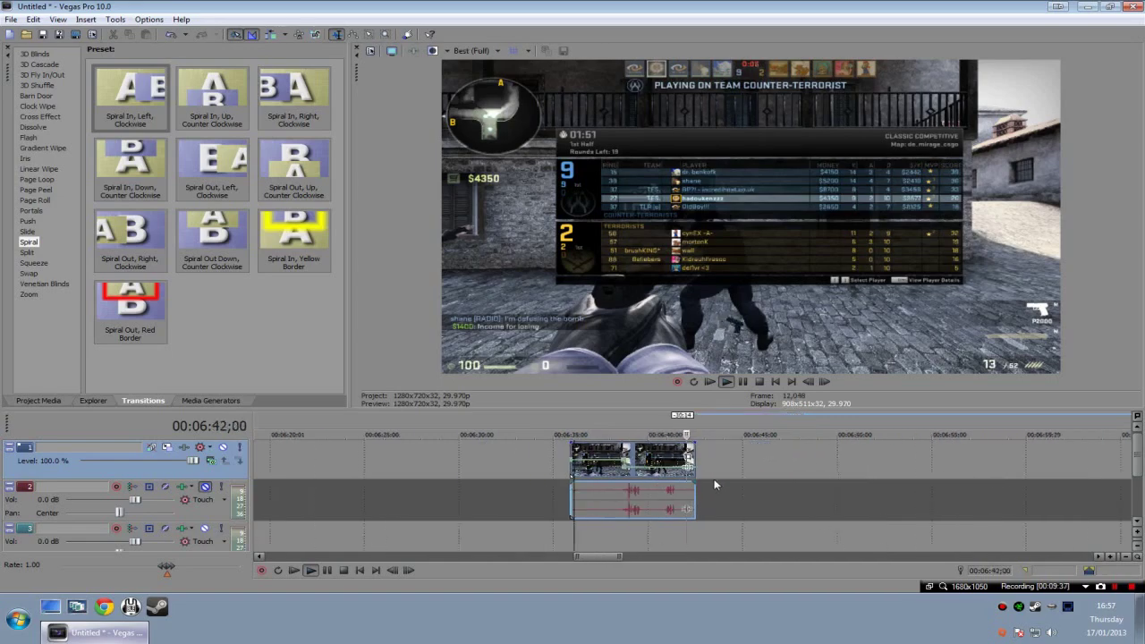
scroll(707, 469, "down", 2)
left_click_drag(687, 454, 1051, 458)
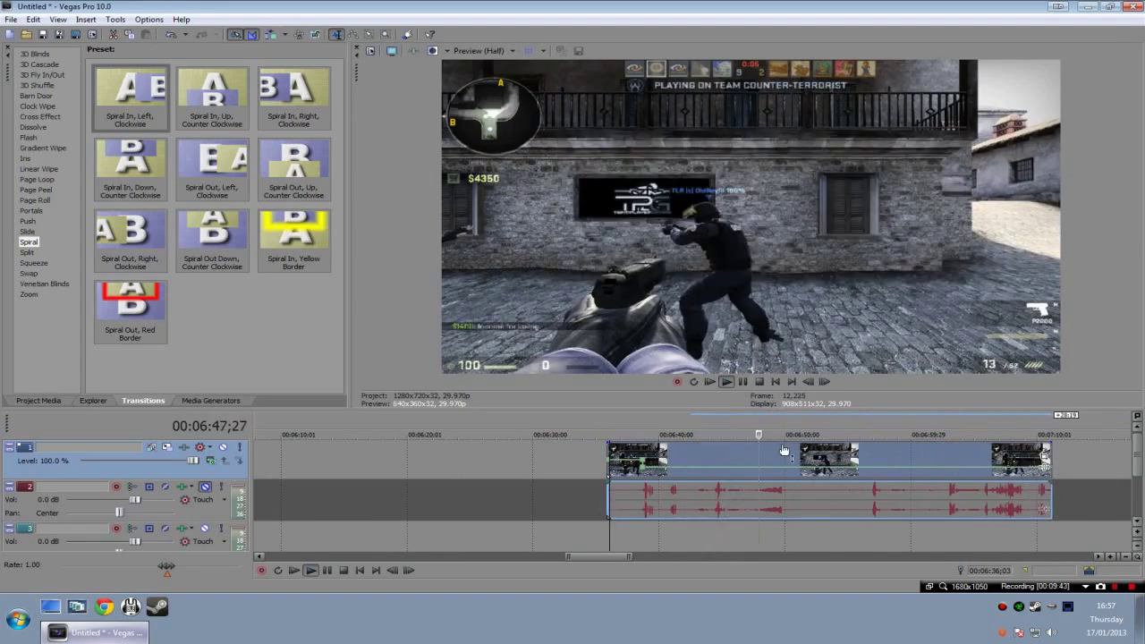
scroll(703, 458, "right", 4)
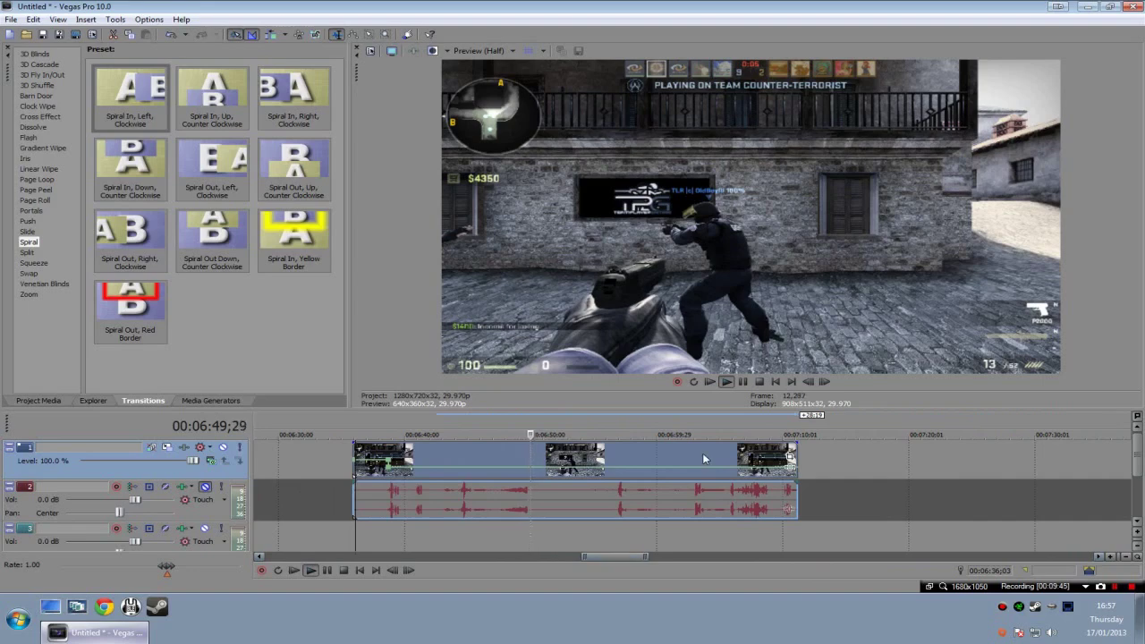
Add two velocity points near 00:06:58, set the later part to normal velocity, and stop playback with the cursor at 00:06:57;29.
right_click(630, 474)
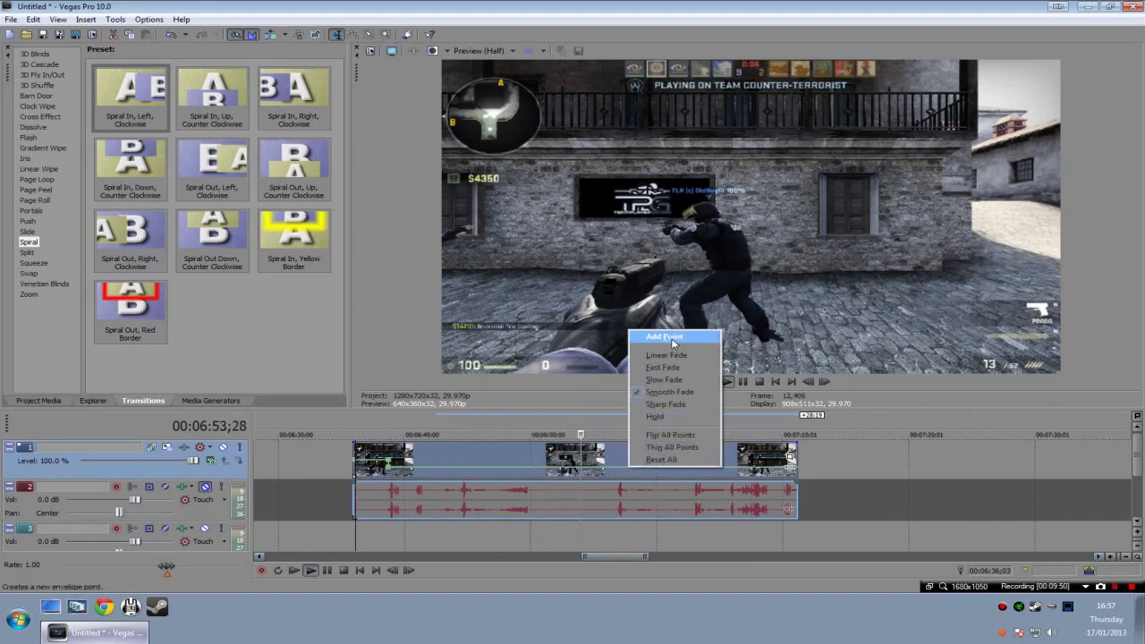
left_click(649, 334)
right_click(639, 466)
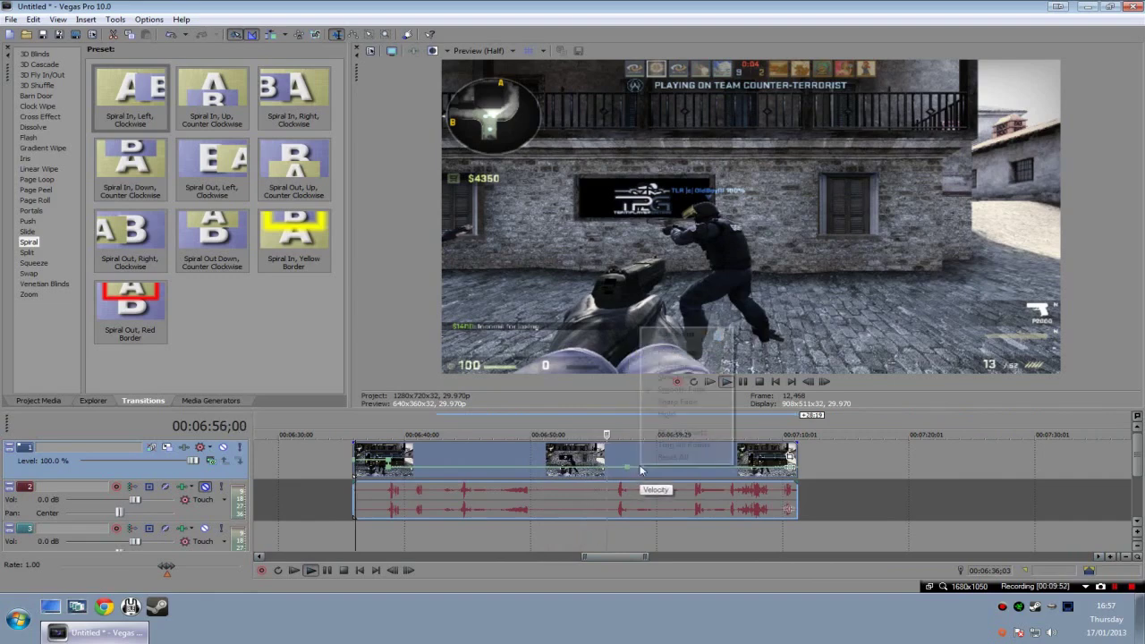
left_click(686, 335)
right_click(630, 459)
left_click(693, 275)
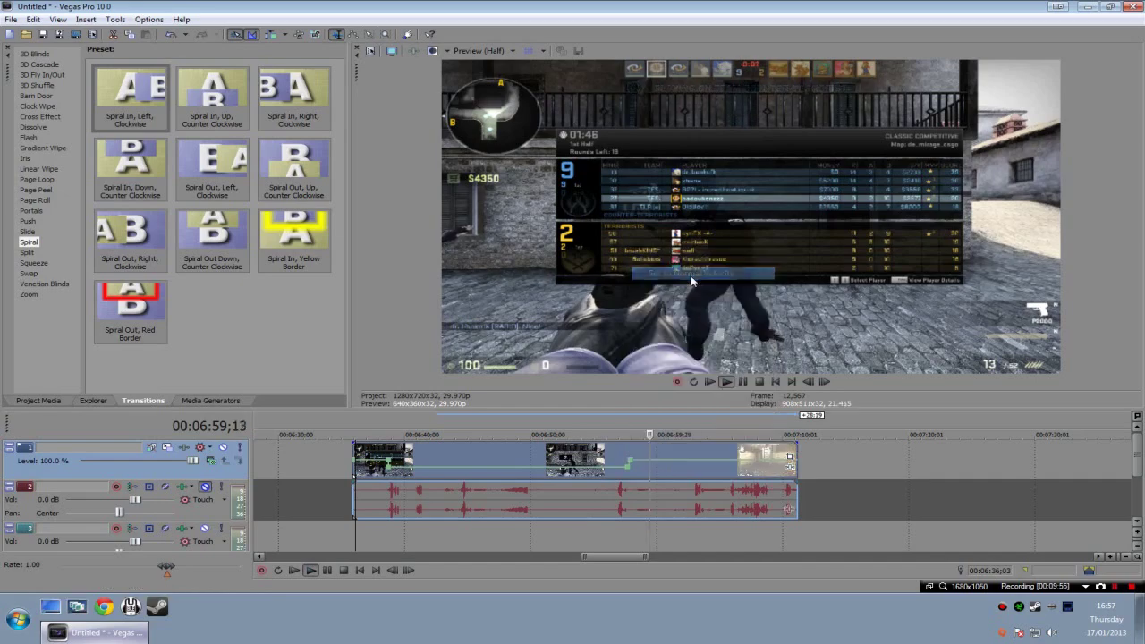
left_click(632, 461)
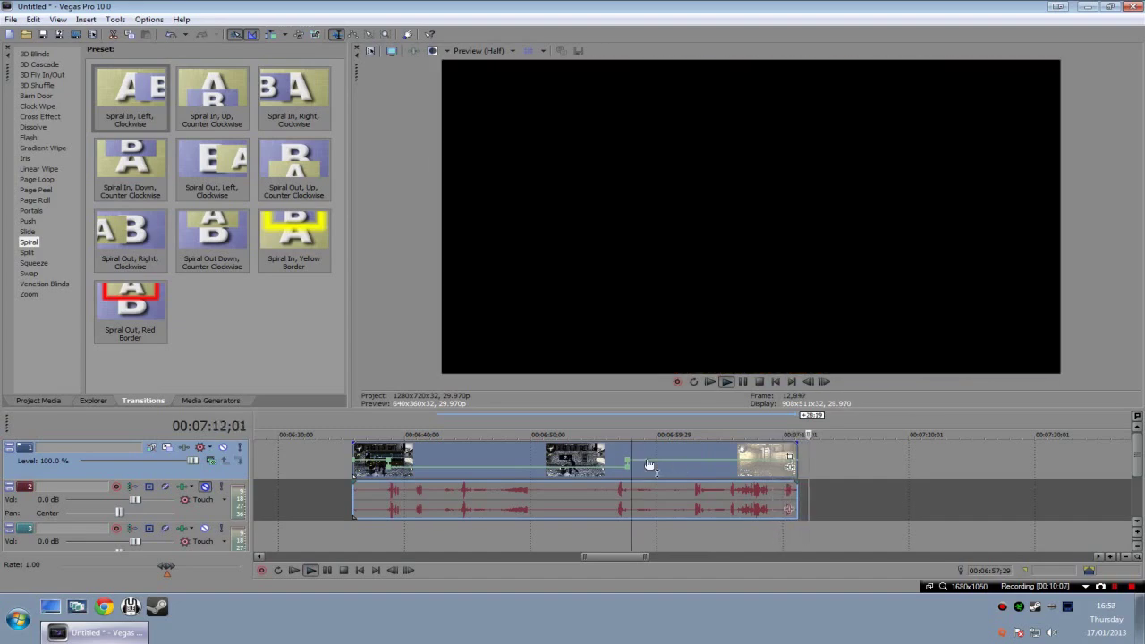
key("space")
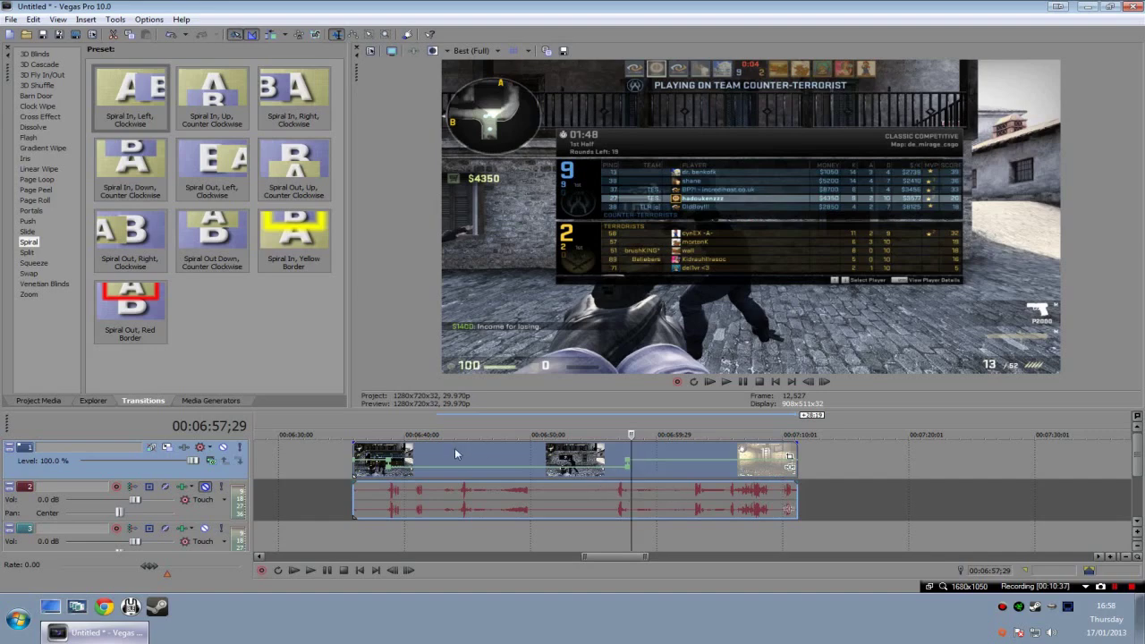
Move the clip later by 3;17 and set its two slowed velocity points to normal velocity.
left_click_drag(434, 459, 479, 458)
right_click(435, 470)
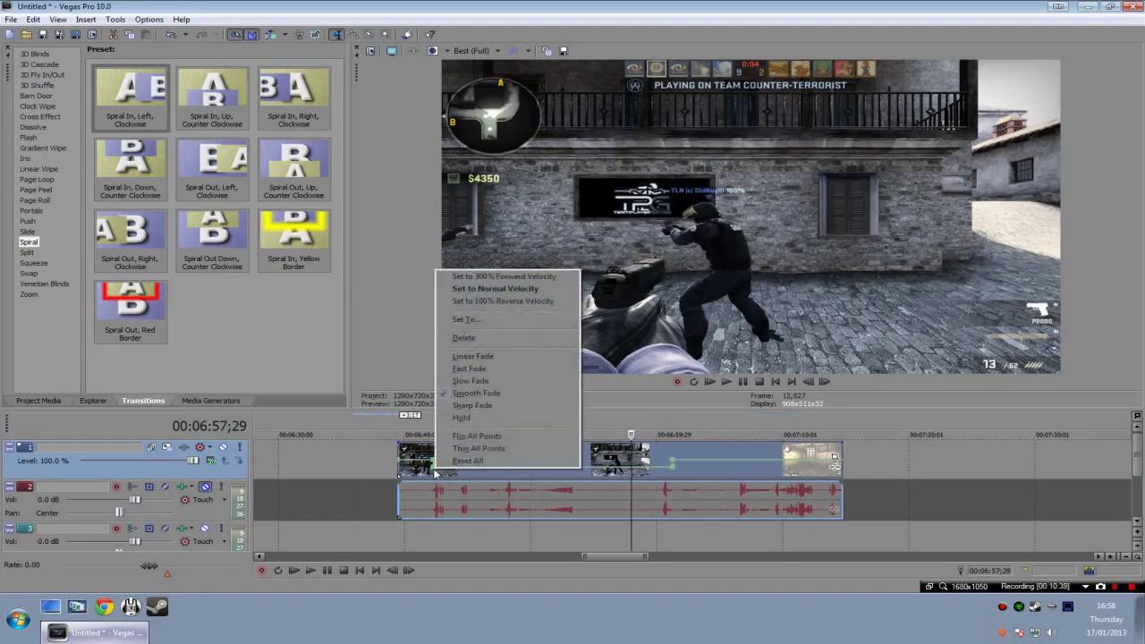
left_click(465, 290)
right_click(675, 465)
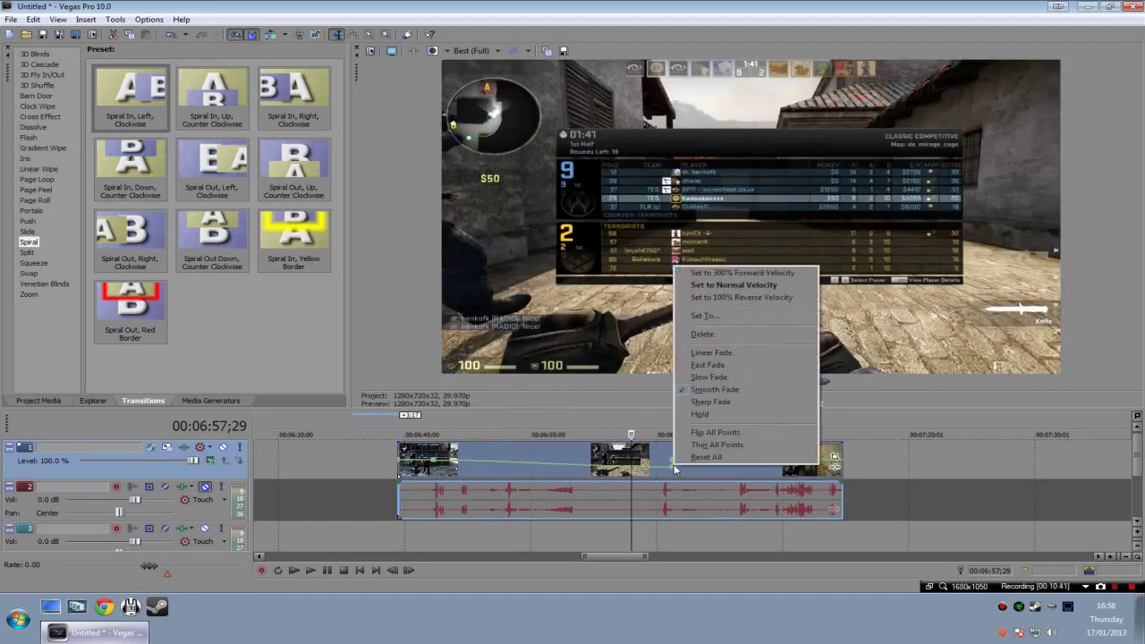
left_click(733, 284)
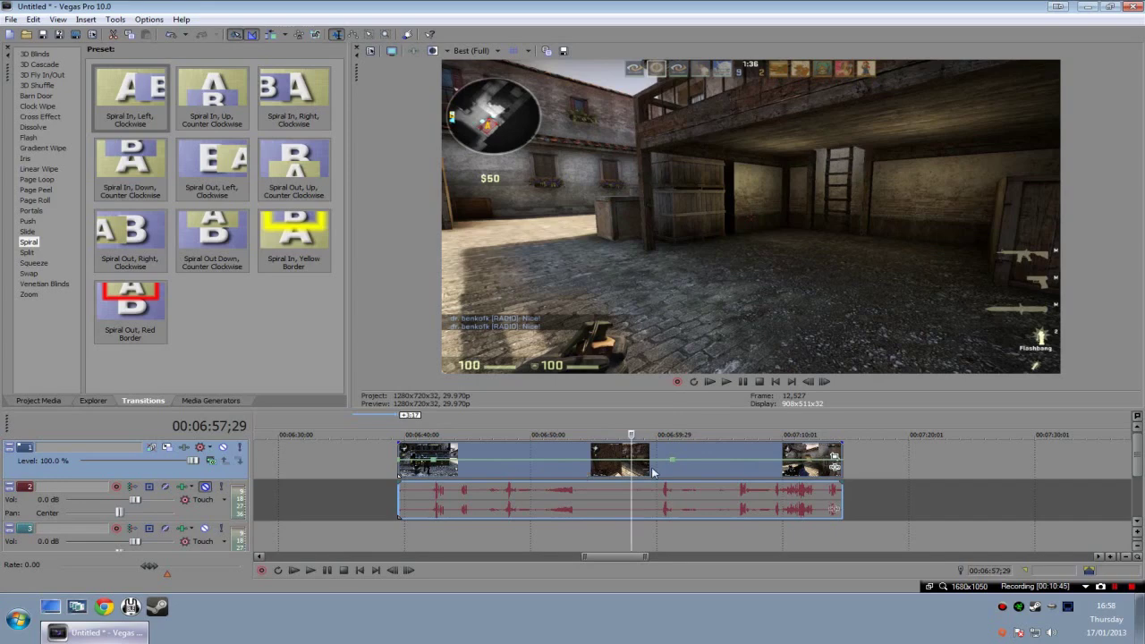
Open the clip's Video Event FX and add the Sony Film Grain effect.
right_click(656, 471)
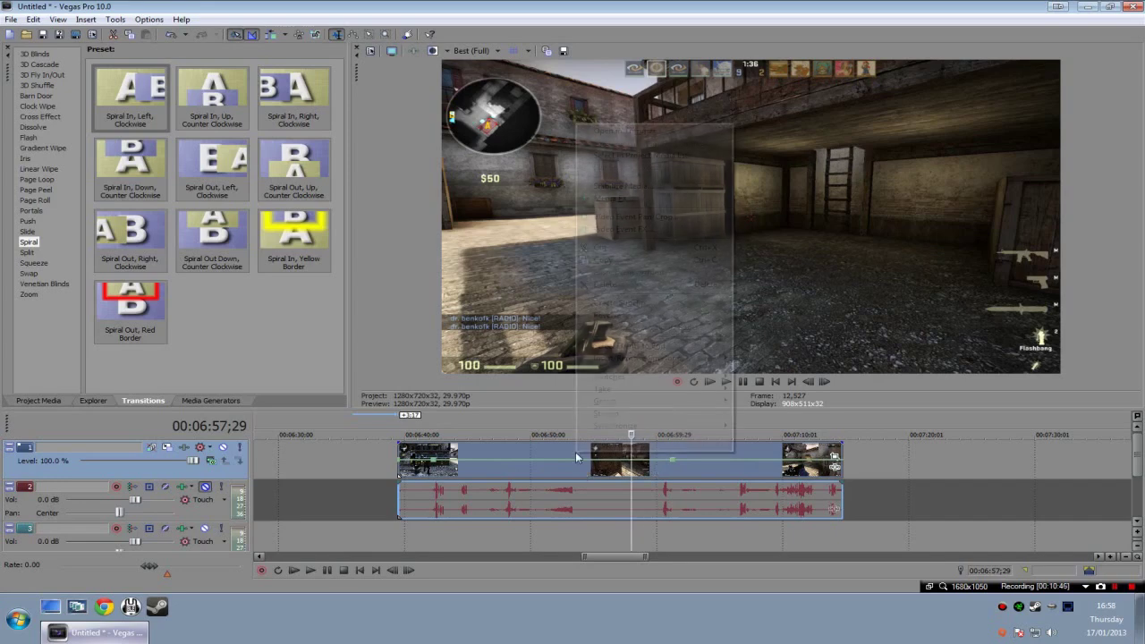
left_click(642, 232)
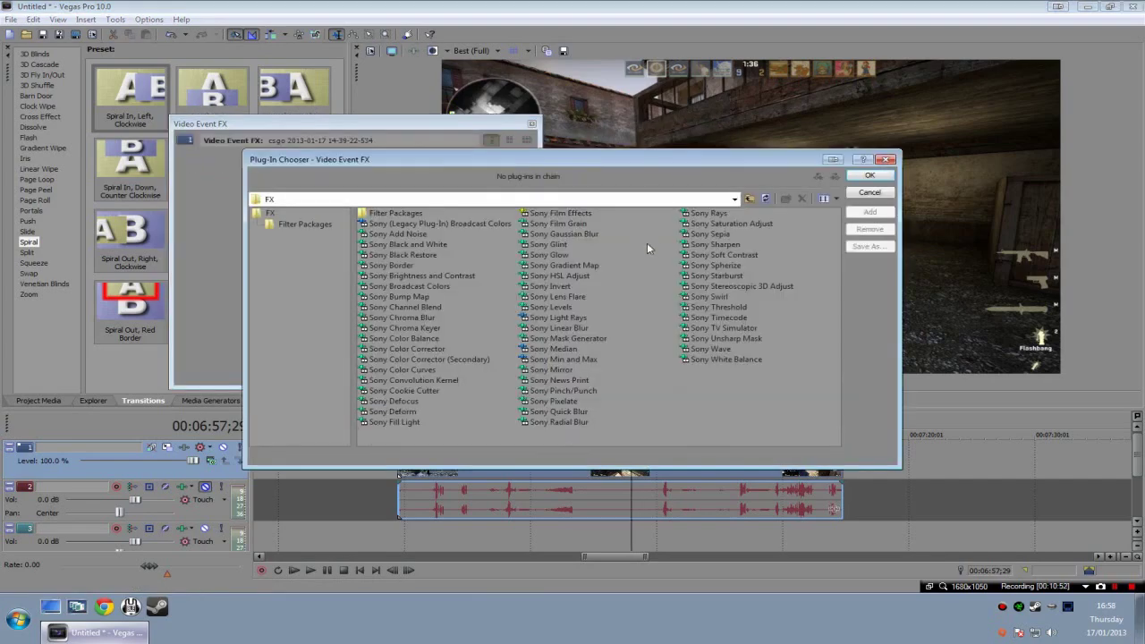
left_click_drag(573, 159, 465, 119)
left_click(461, 297)
left_click(304, 278)
left_click(287, 235)
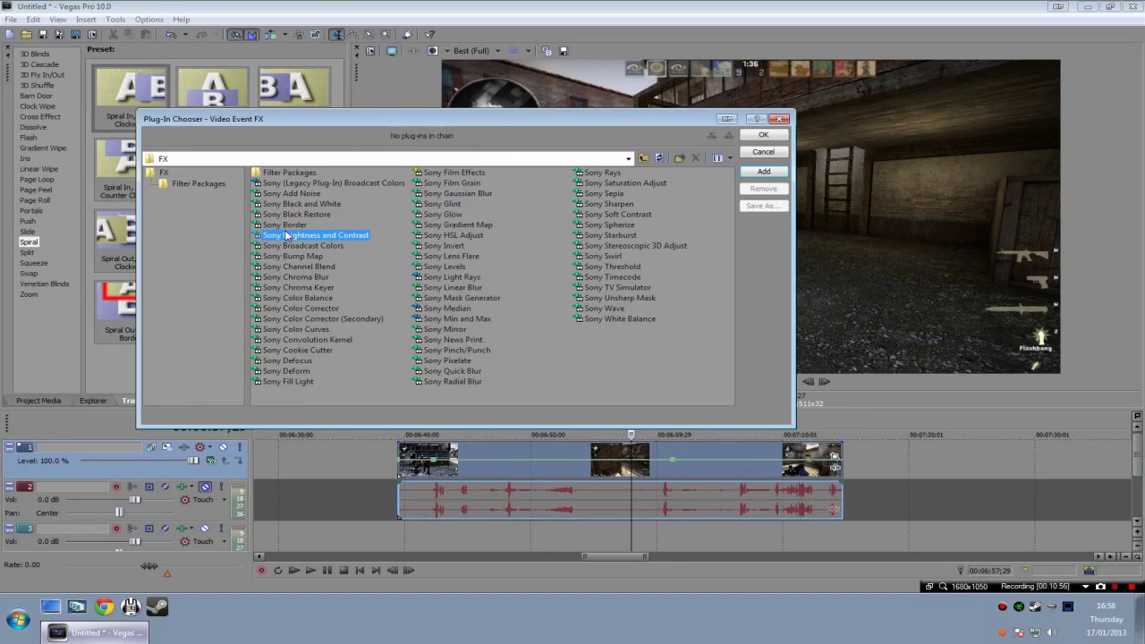
left_click(297, 287)
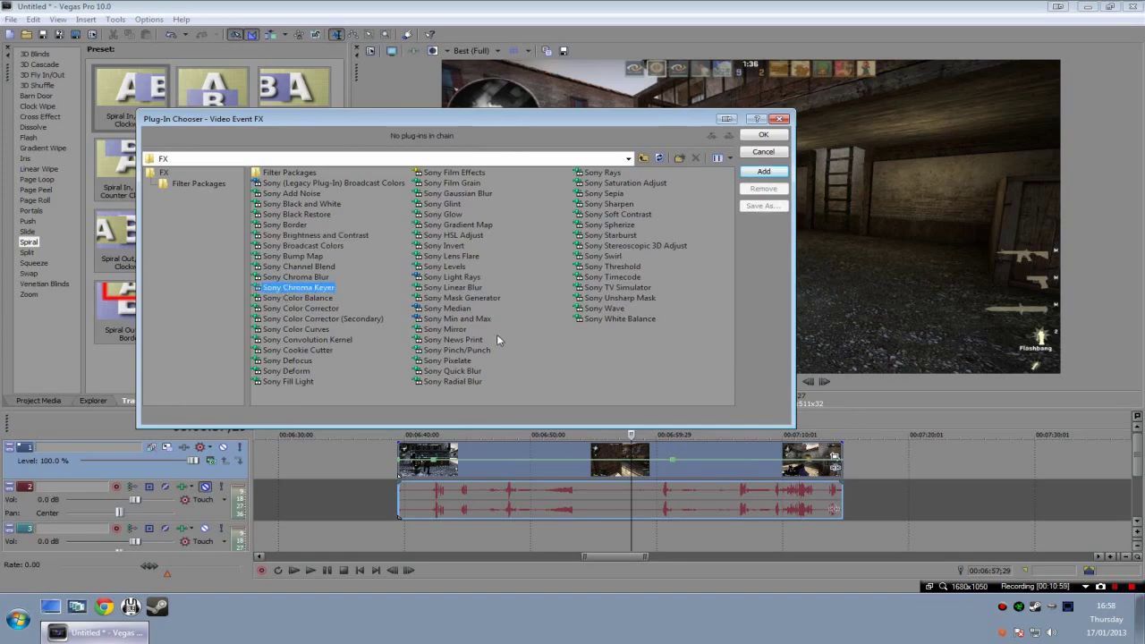
left_click(613, 267)
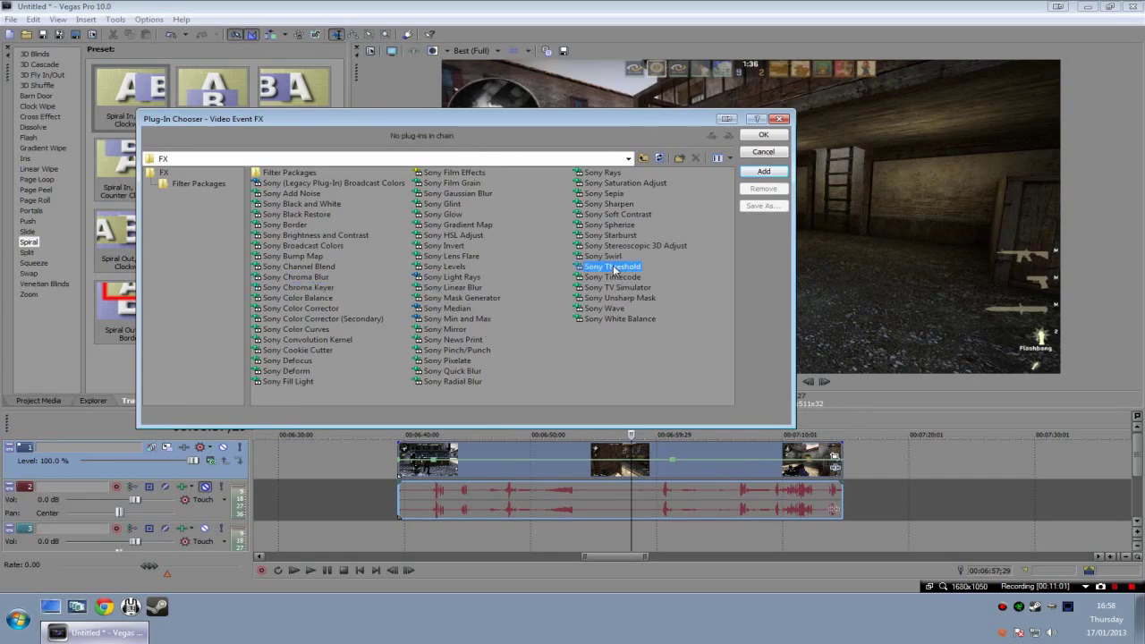
left_click(604, 235)
left_click(447, 214)
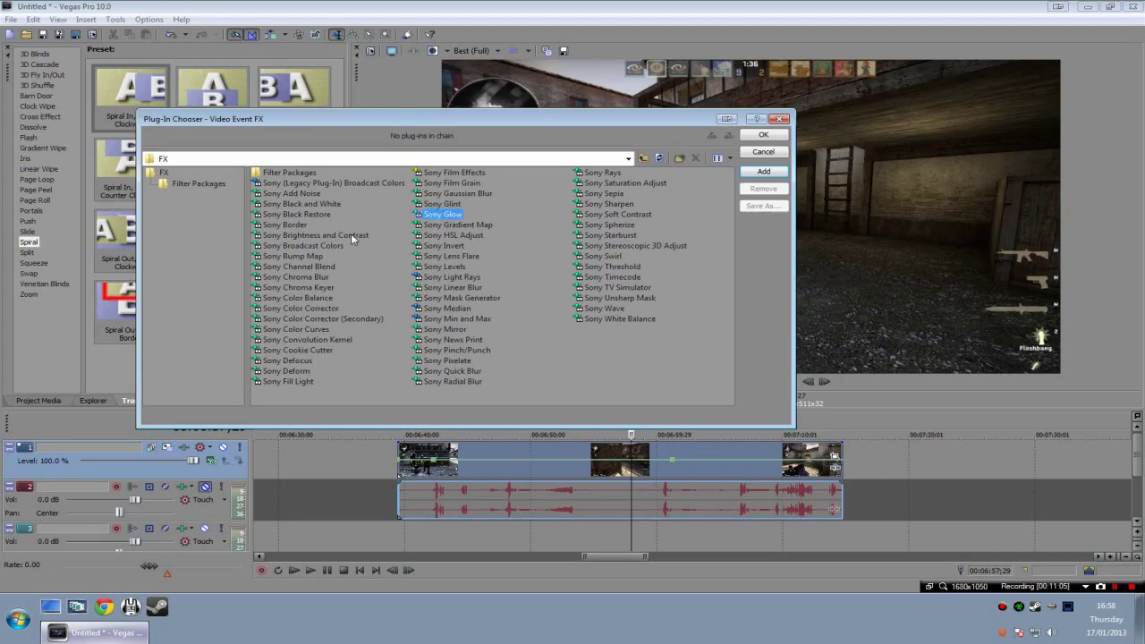
left_click(463, 184)
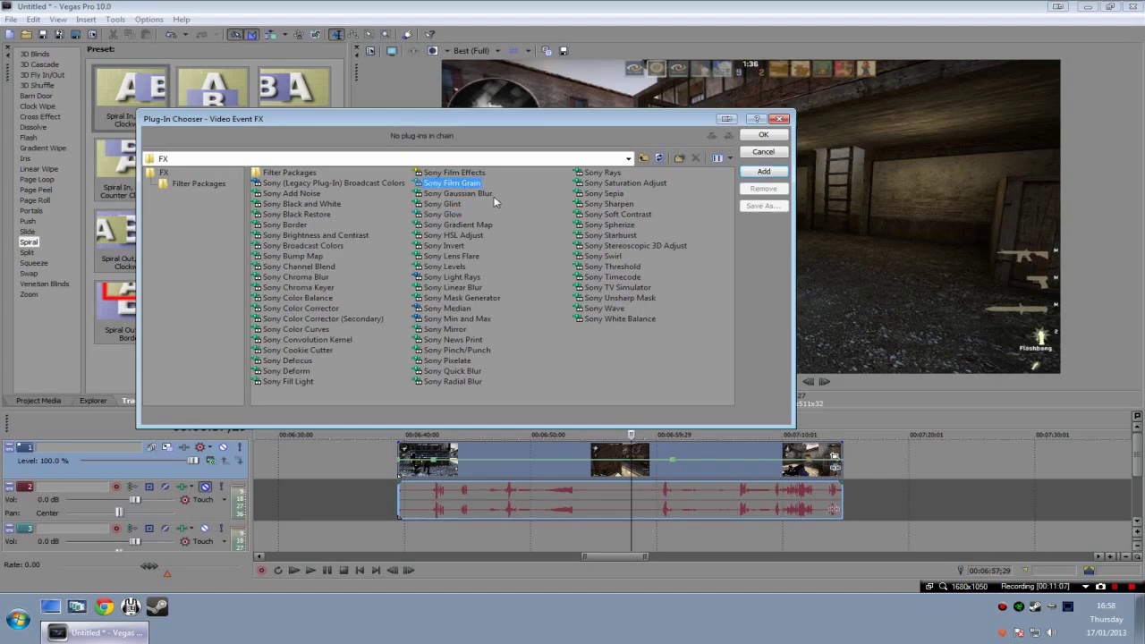
left_click(763, 136)
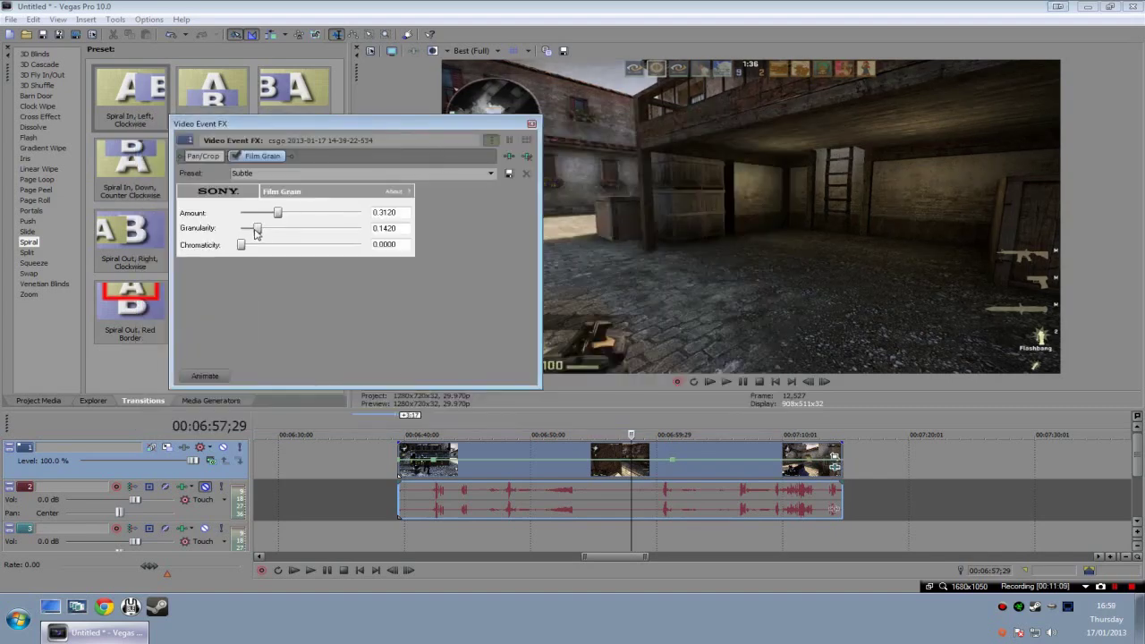
Set Film Grain to amount 1.0000, granularity 0.9360 and chromaticity 0.8120, and play the clip from 00:06:46;08.
left_click_drag(340, 127, 203, 89)
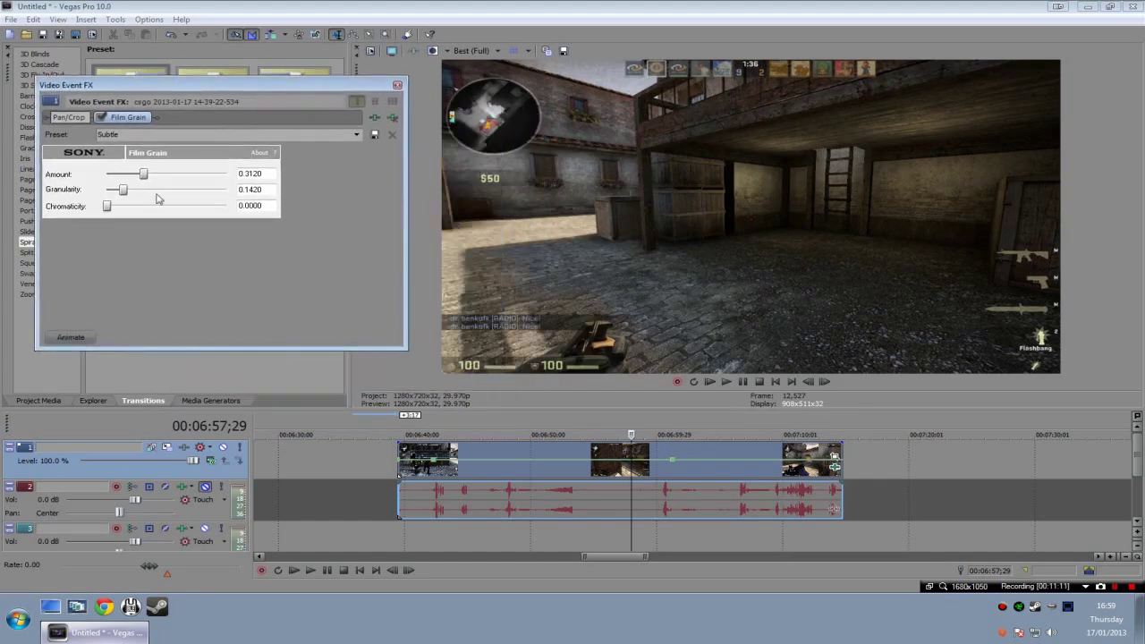
left_click_drag(128, 193, 224, 192)
left_click_drag(121, 210, 256, 211)
left_click_drag(143, 177, 263, 181)
left_click(397, 85)
left_click(483, 468)
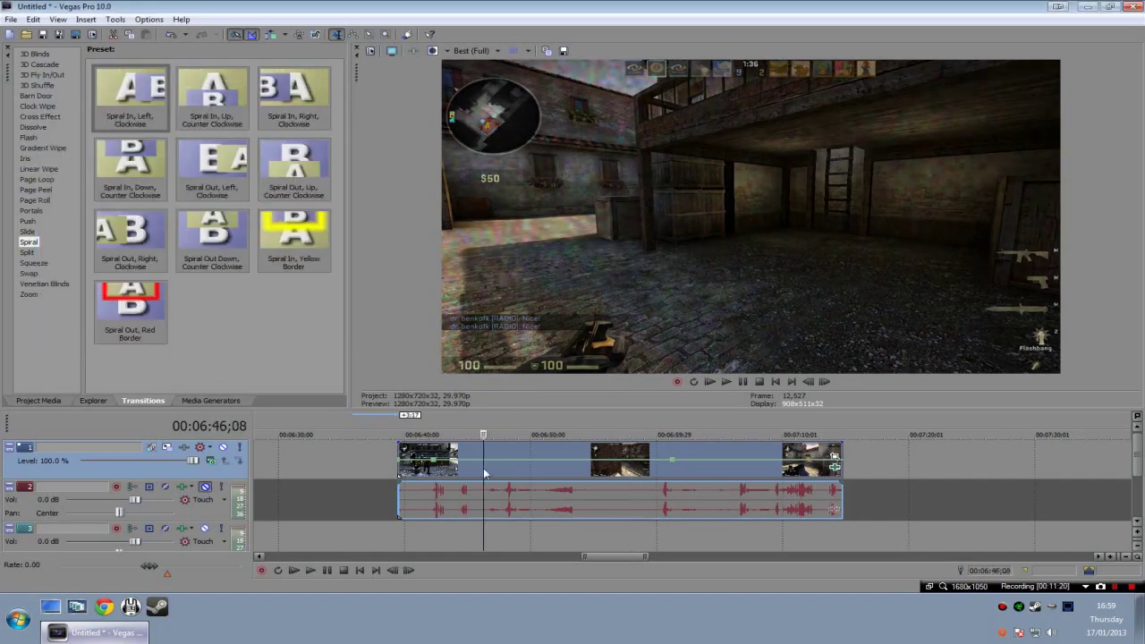
left_click(725, 383)
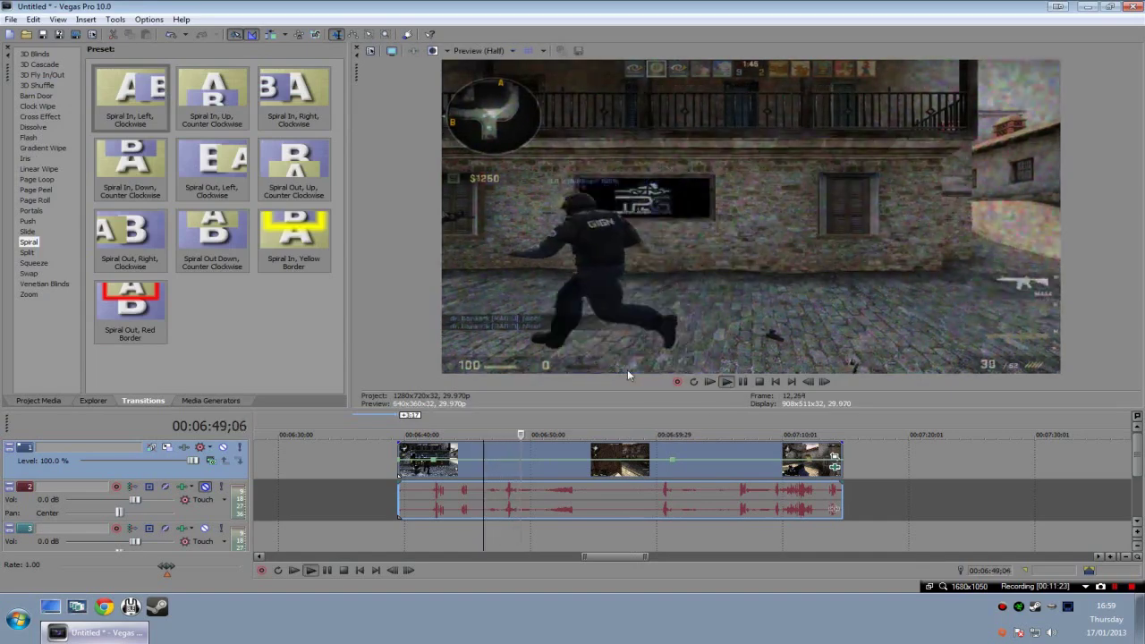
Reopen the clip's Video Event FX and disable the Film Grain effect.
right_click(589, 451)
left_click(654, 228)
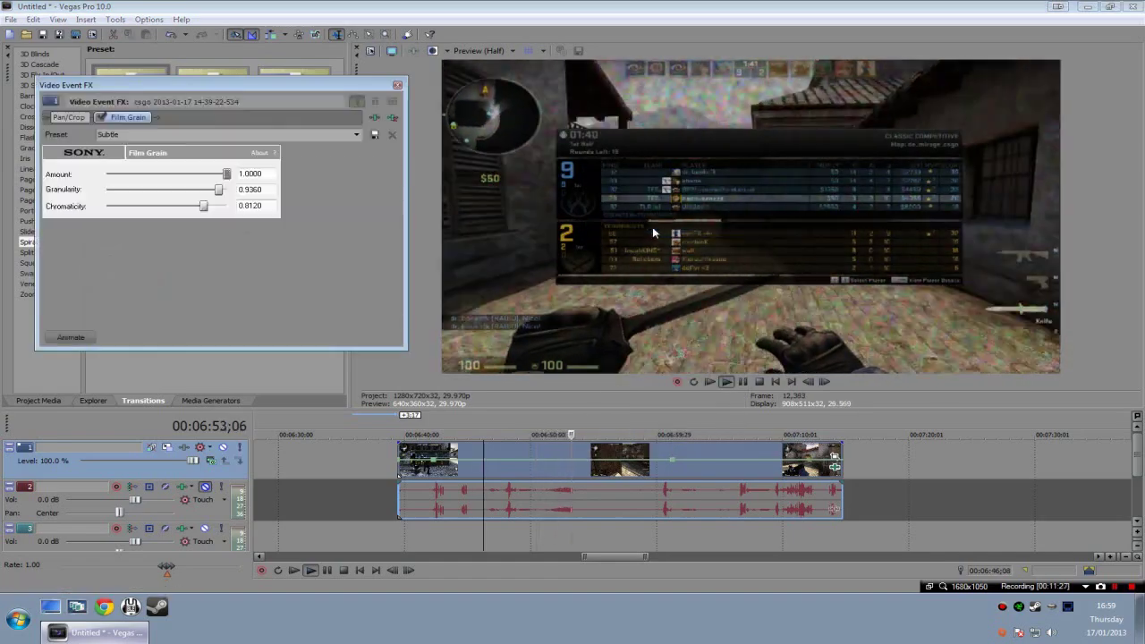
left_click_drag(248, 91, 342, 104)
left_click(196, 136)
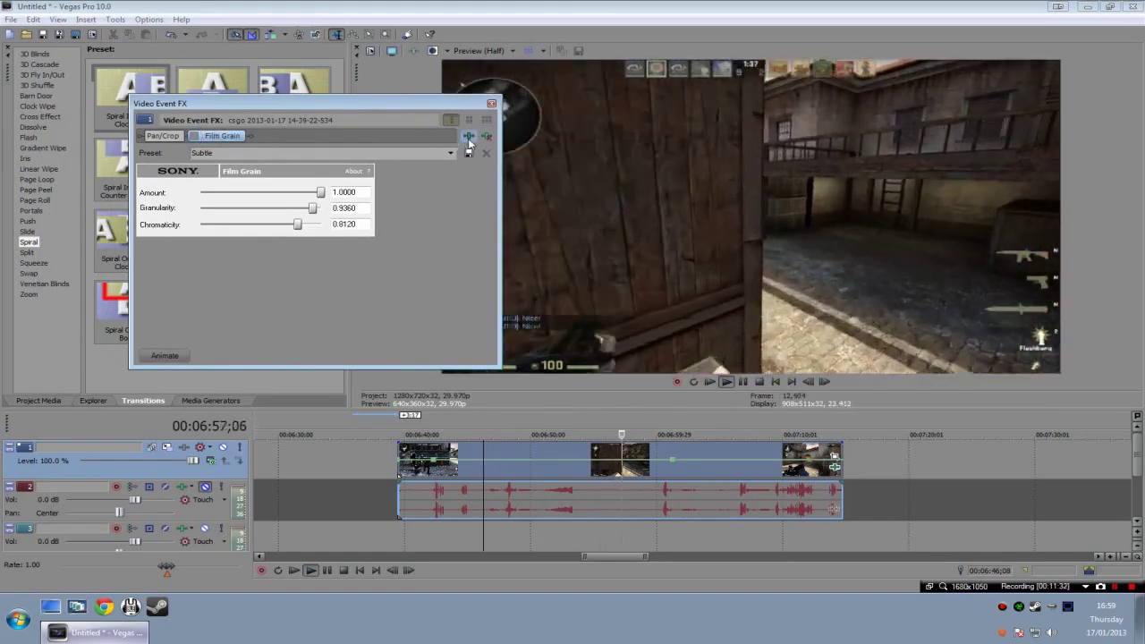
Try to add the Sony Saturation Adjust effect to the clip's effect chain.
left_click(468, 136)
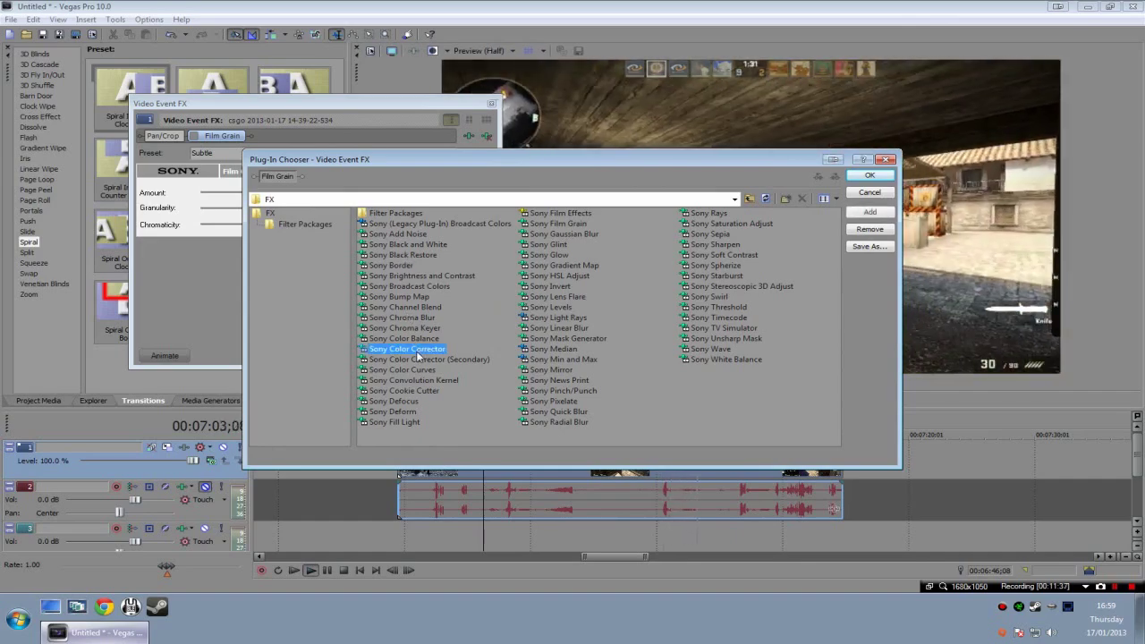
left_click(561, 399)
left_click(568, 339)
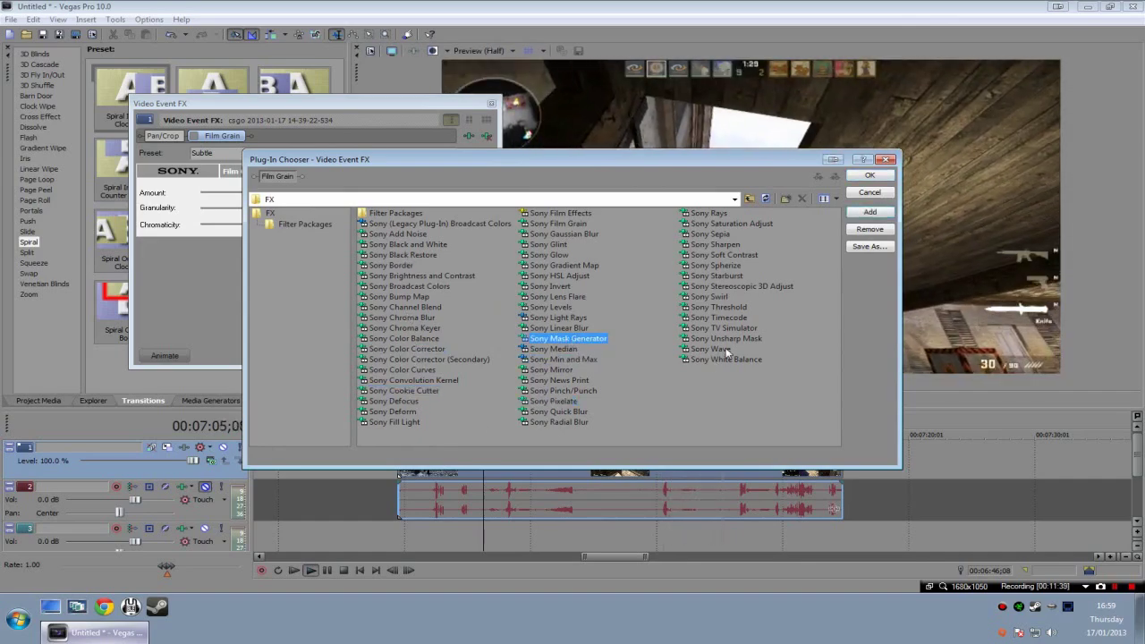
key("Up")
key("Up")
left_click(725, 264)
left_click(724, 255)
left_click(731, 225)
left_click(869, 176)
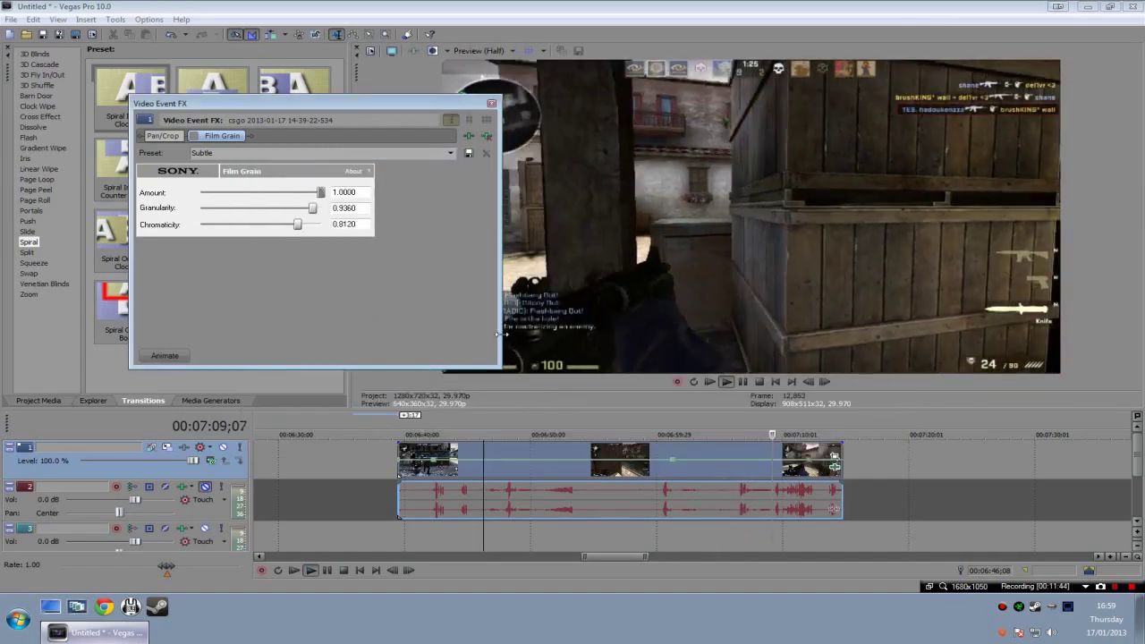
Add the Sony Saturation Adjust effect after Film Grain in the clip's effect chain.
left_click(468, 136)
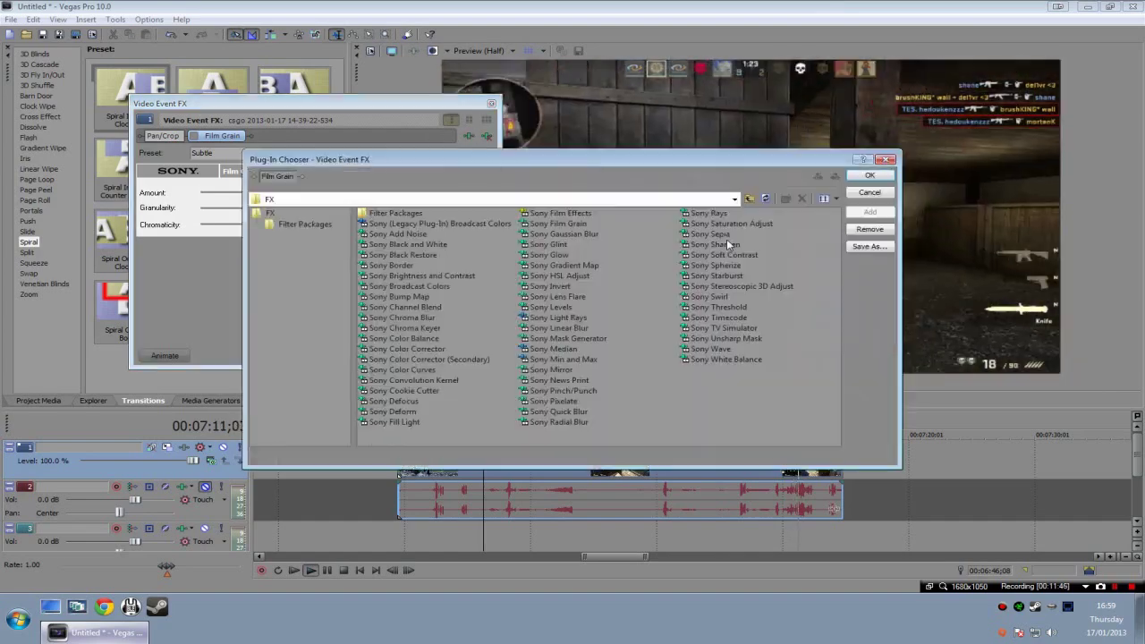
double_click(732, 224)
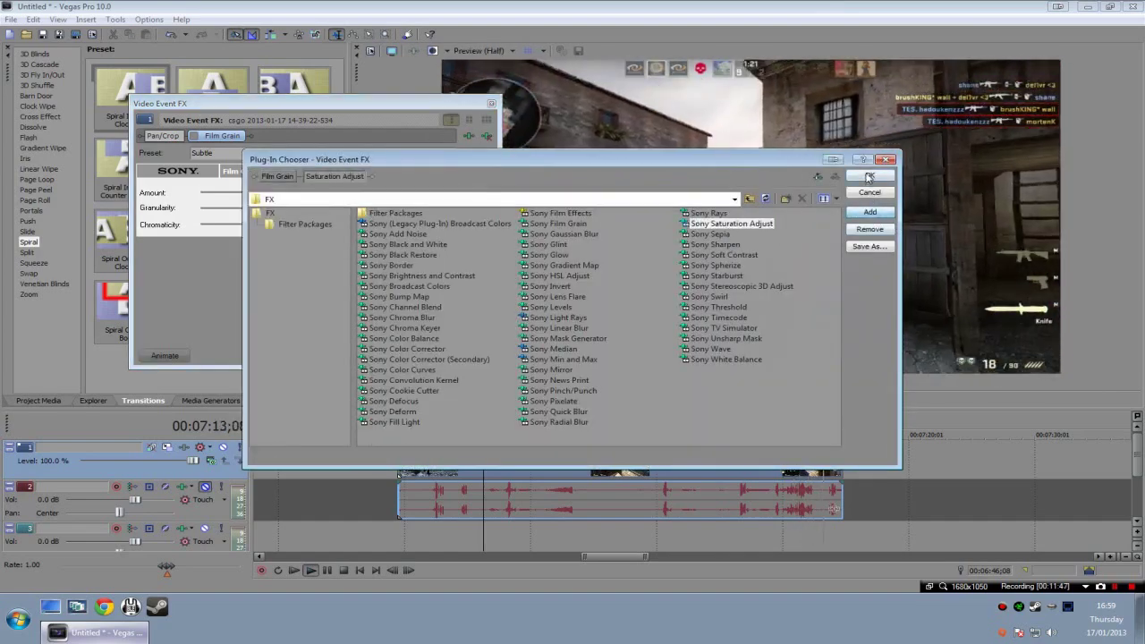
left_click(869, 176)
Stop the playback and set the Saturation Adjust amount to 1.0000.
mouse_move(263, 249)
left_mouse_down()
mouse_move(346, 248)
mouse_move(264, 248)
left_mouse_up()
key("space")
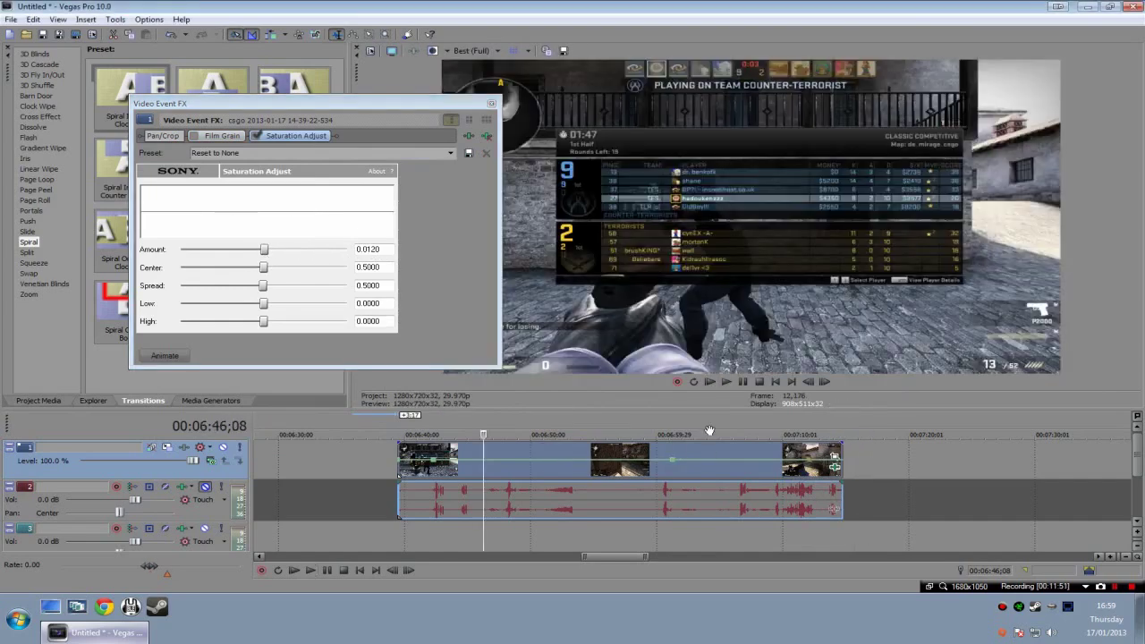
left_click(296, 265)
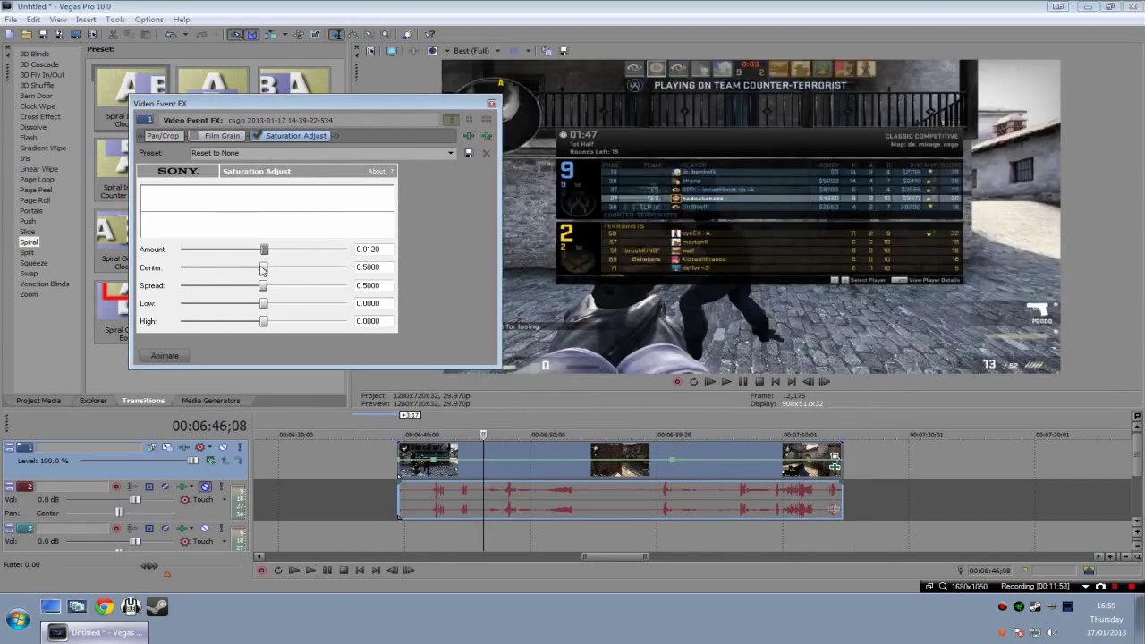
left_click_drag(264, 249, 353, 265)
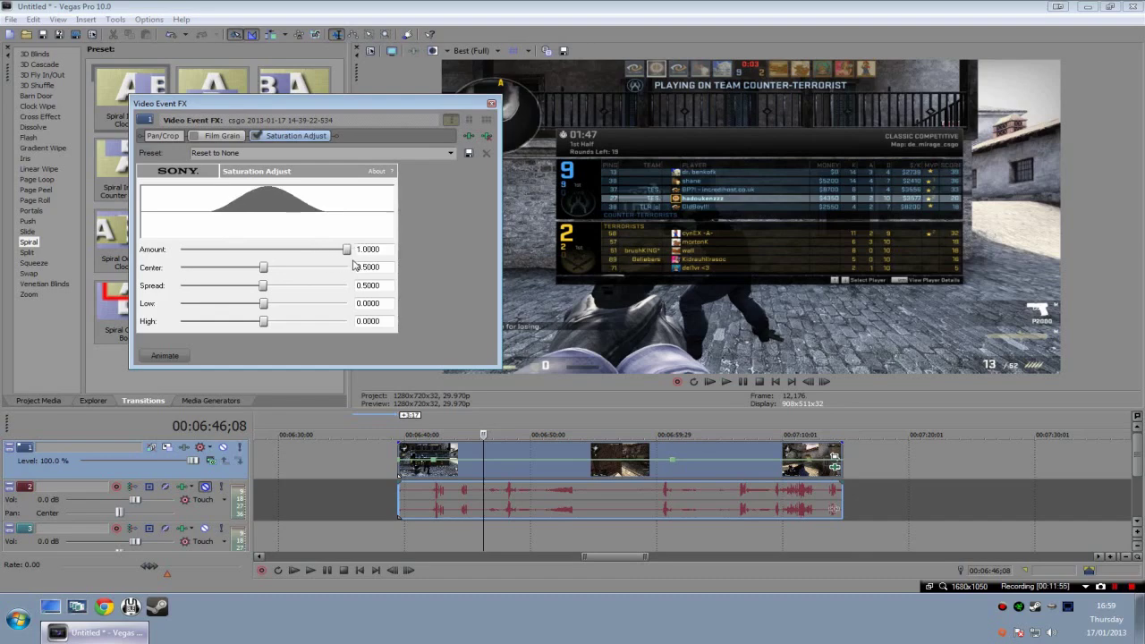
Set the Saturation Adjust Center to 0.9740 and both Spread and Low to 1.0000, and raise the High value.
left_click_drag(262, 268, 351, 288)
left_click_drag(263, 304, 358, 313)
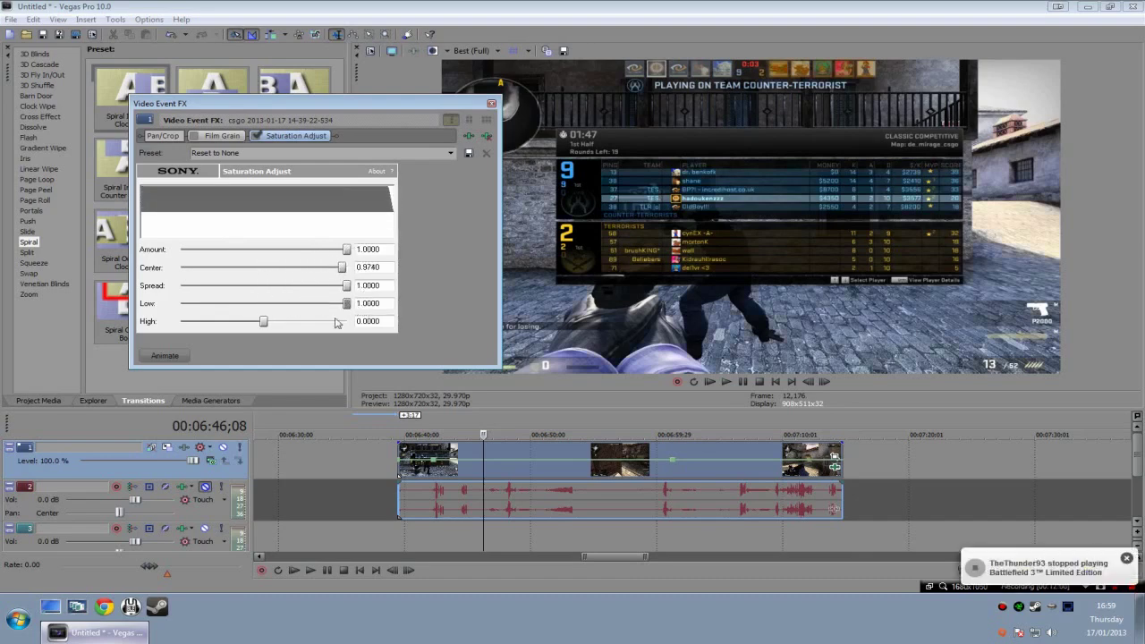
left_click_drag(264, 325, 356, 326)
left_click(491, 103)
Play the clip from its middle and from further on to preview the saturation adjustment.
left_click(590, 454)
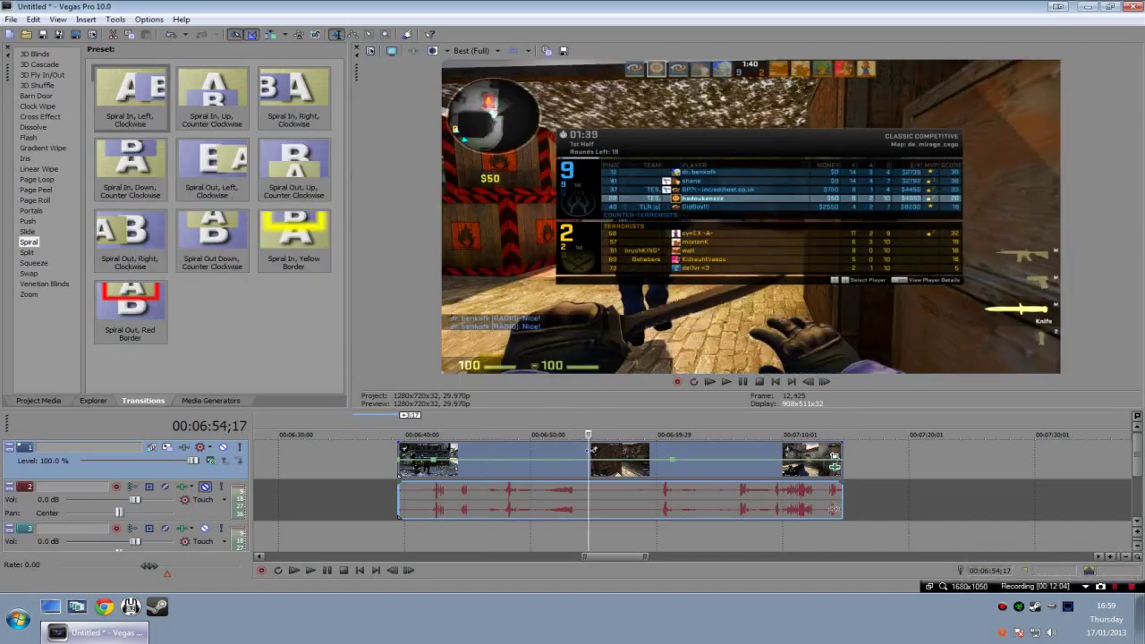
key("space")
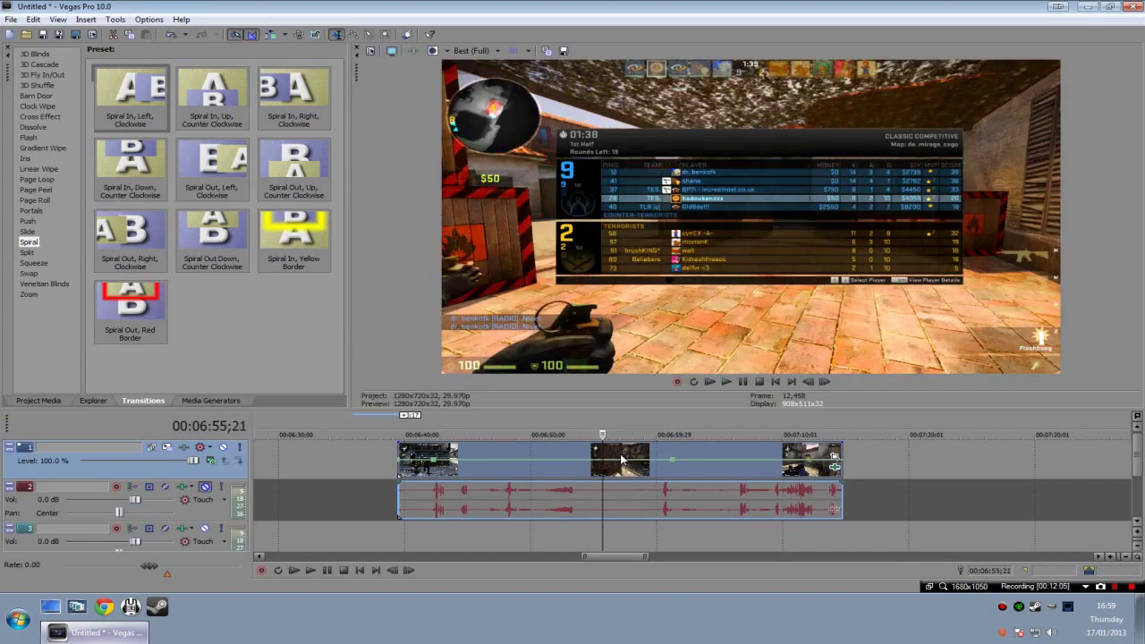
left_click(693, 448)
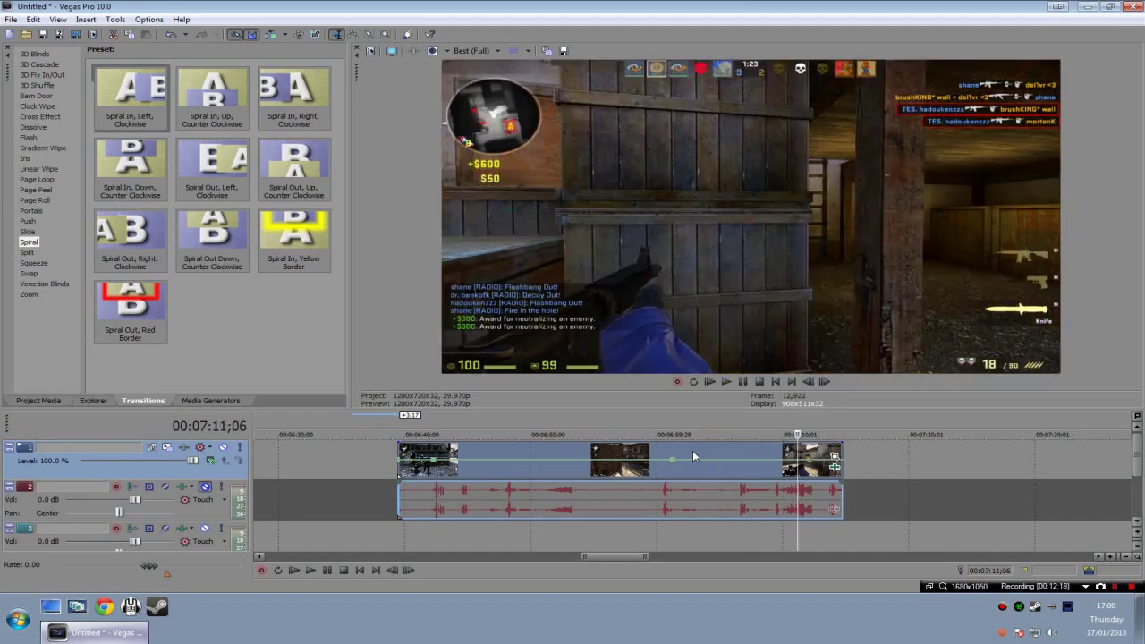
Move the gameplay clip with its audio about 11;22 earlier on the timeline.
left_click(426, 454)
scroll(571, 461, "down", 4)
scroll(585, 466, "up", 6)
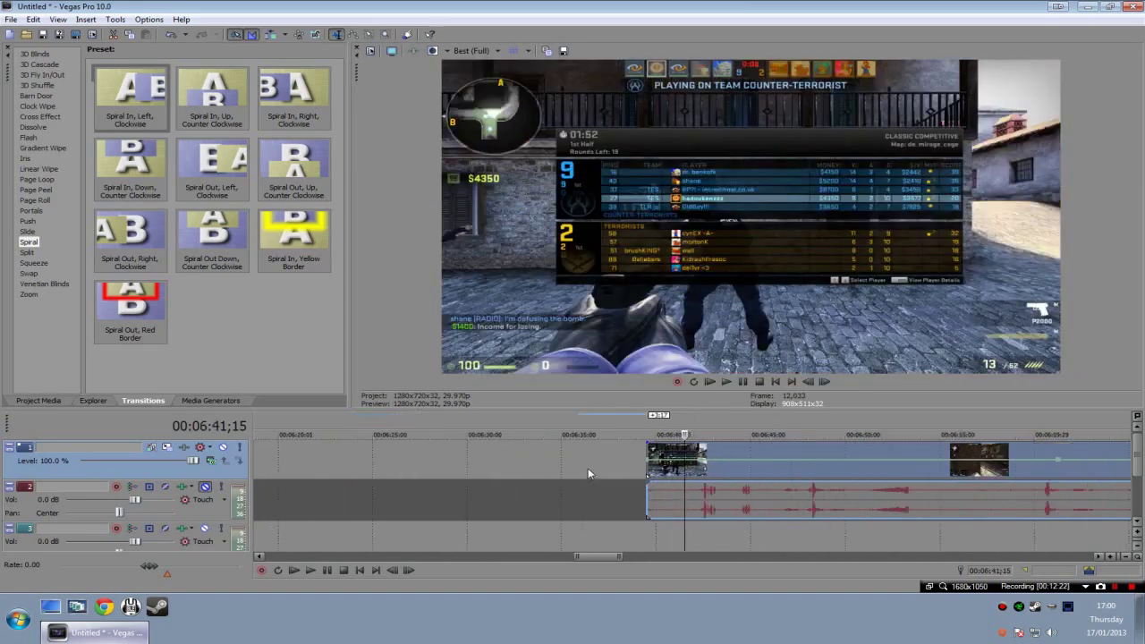
left_click_drag(647, 455, 351, 456)
scroll(397, 473, "down", 3)
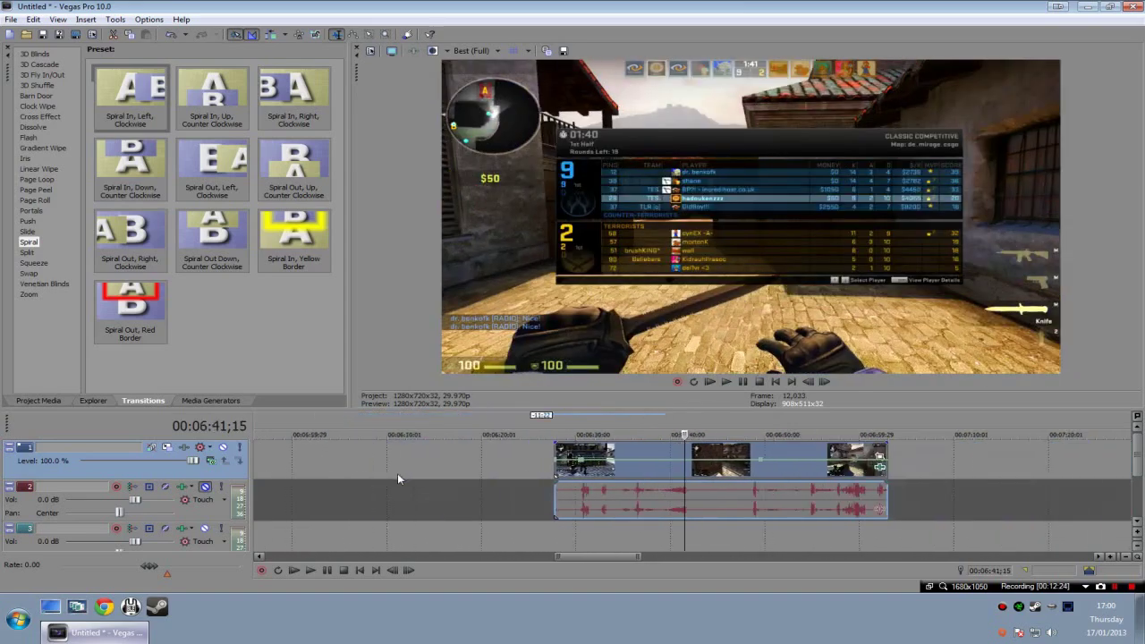
scroll(559, 476, "up", 3)
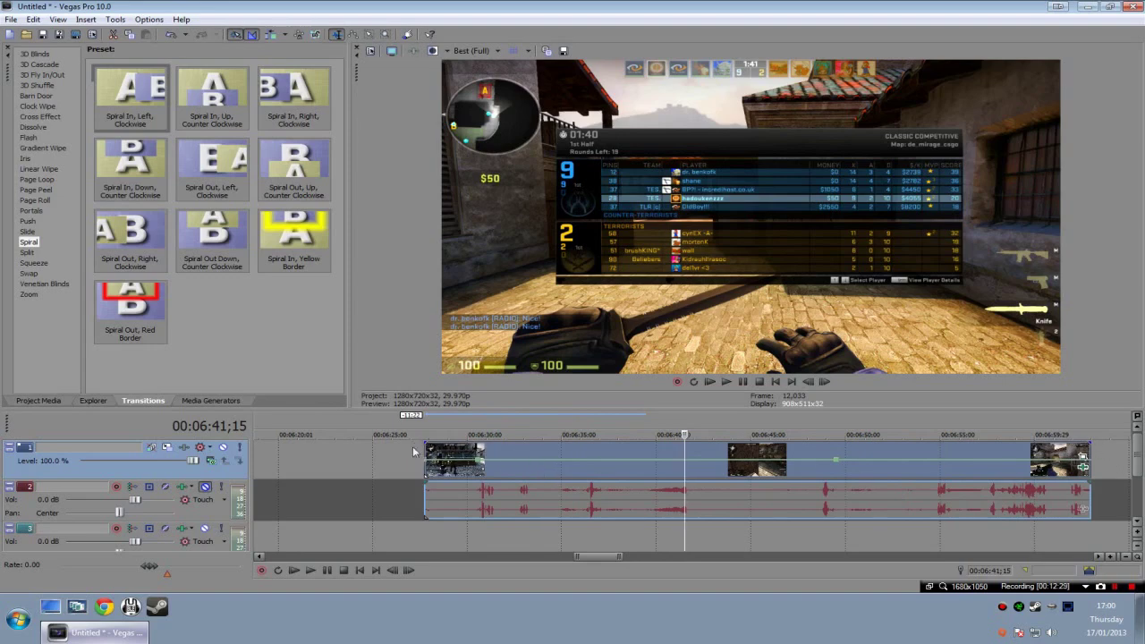
Add a short fade-in to the video clip's start and fade-outs of about 6 seconds to the ends of the video and audio.
left_click_drag(422, 445, 446, 472)
left_click_drag(1086, 444, 975, 458)
left_click_drag(1088, 485, 982, 504)
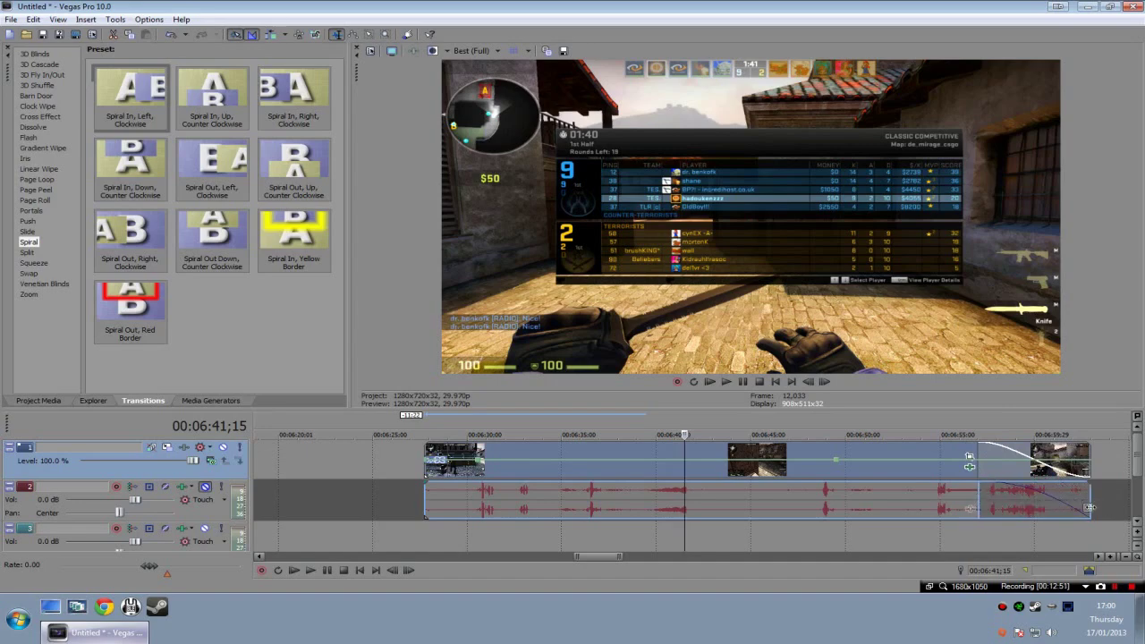
Play the end of the clip to preview the fade-out and stop playback.
left_click(979, 542)
left_click(727, 382)
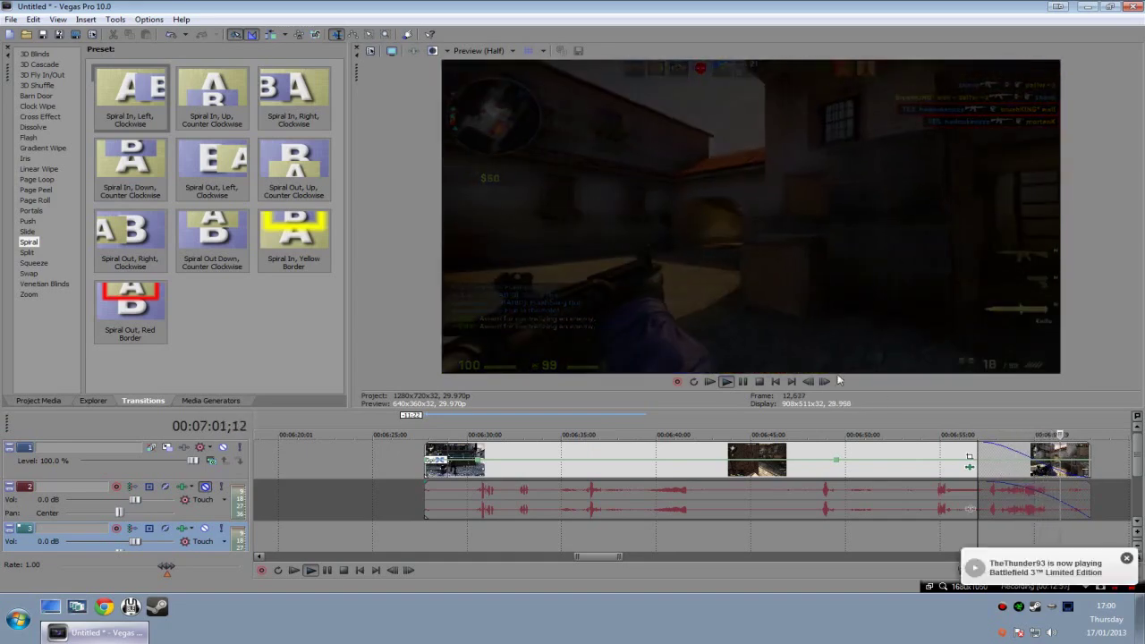
key("space")
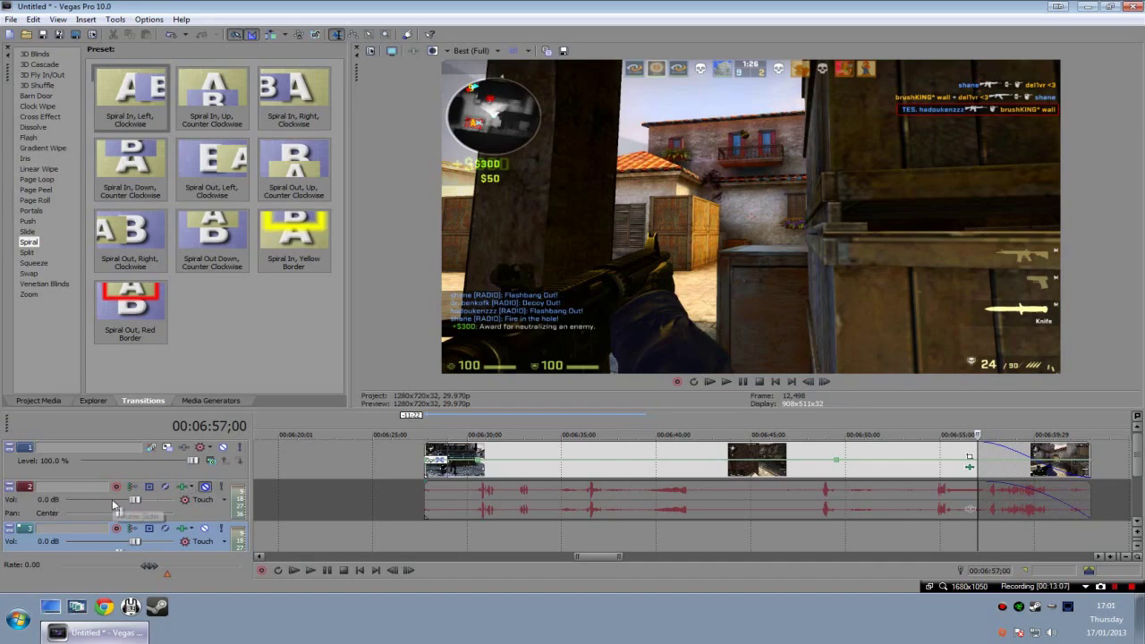
Set the gameplay audio track's volume to 3.5 dB and its pan to 50 % R, and unmute the track.
left_click(462, 503)
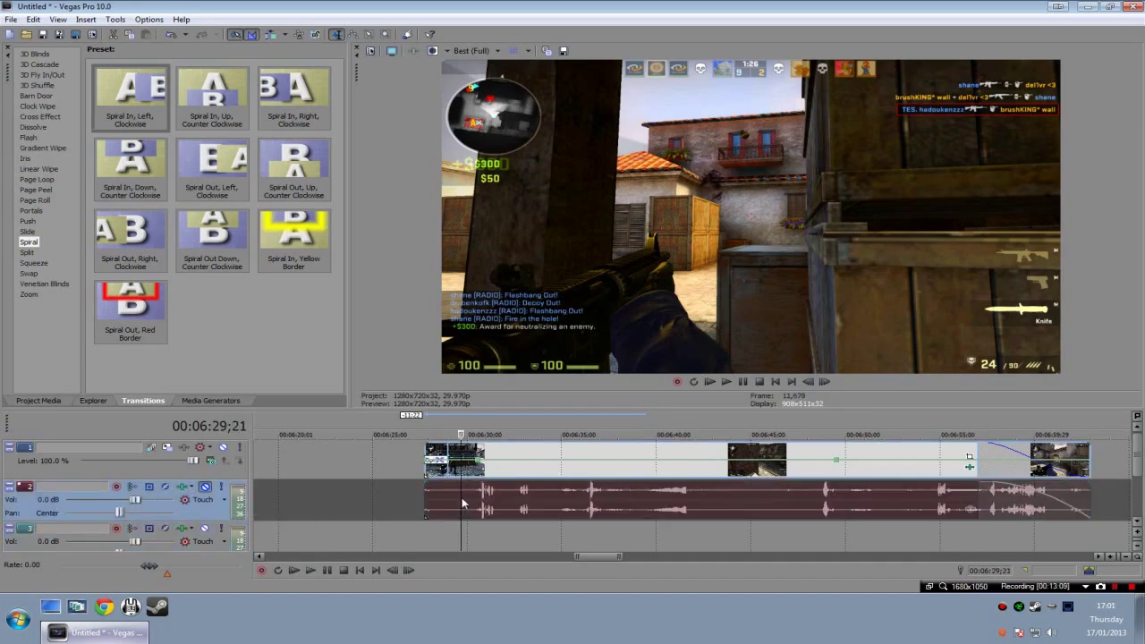
left_click_drag(130, 501, 152, 521)
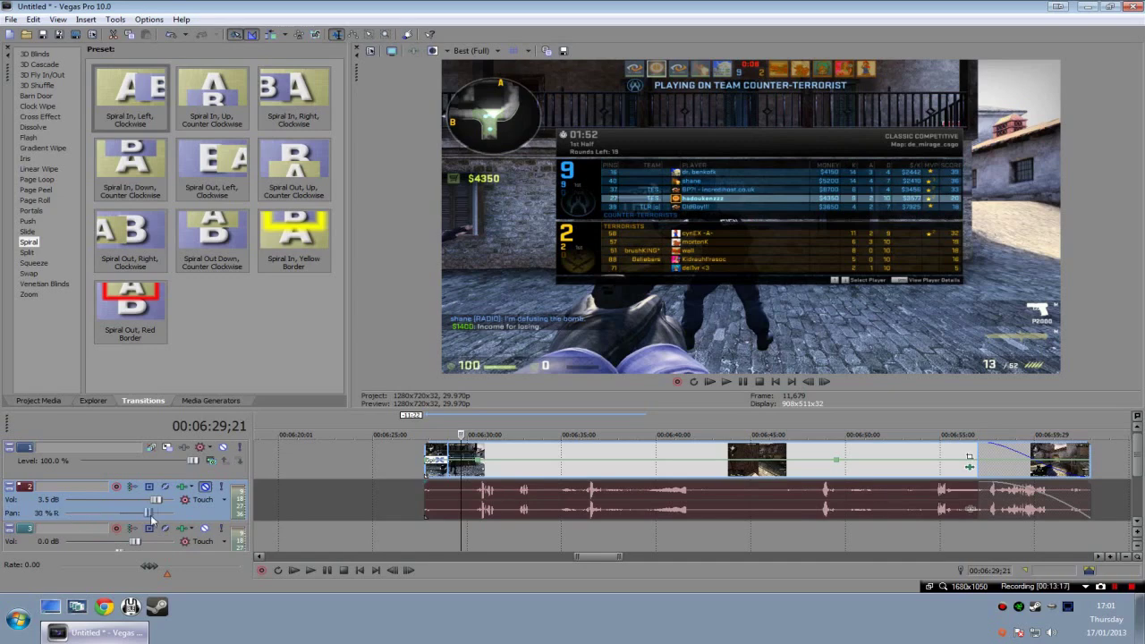
left_click(205, 490)
left_click(205, 489)
left_click(205, 489)
Mute and unmute the video track, and solo and unsolo the gameplay audio track.
left_click(223, 449)
left_click(223, 448)
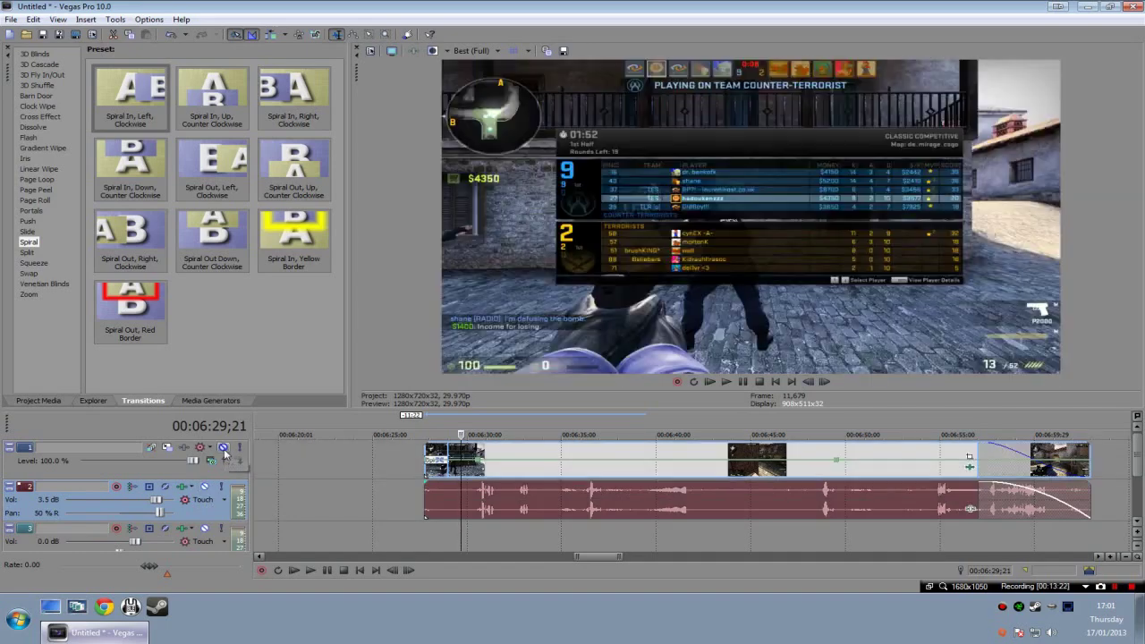
left_click(479, 518)
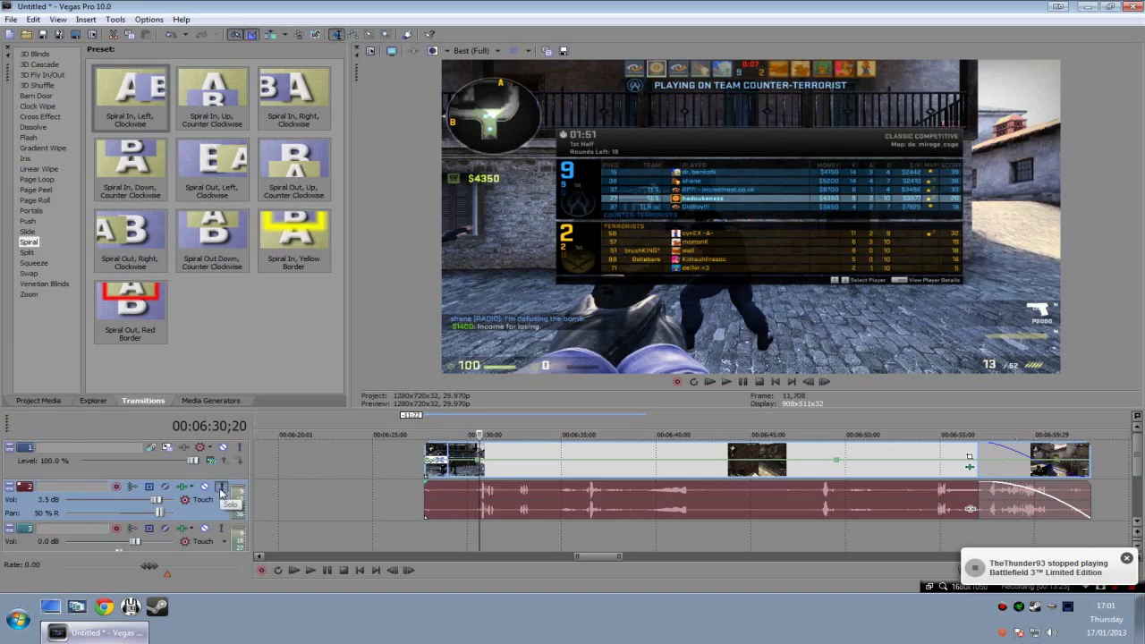
left_click(221, 490)
left_click(221, 490)
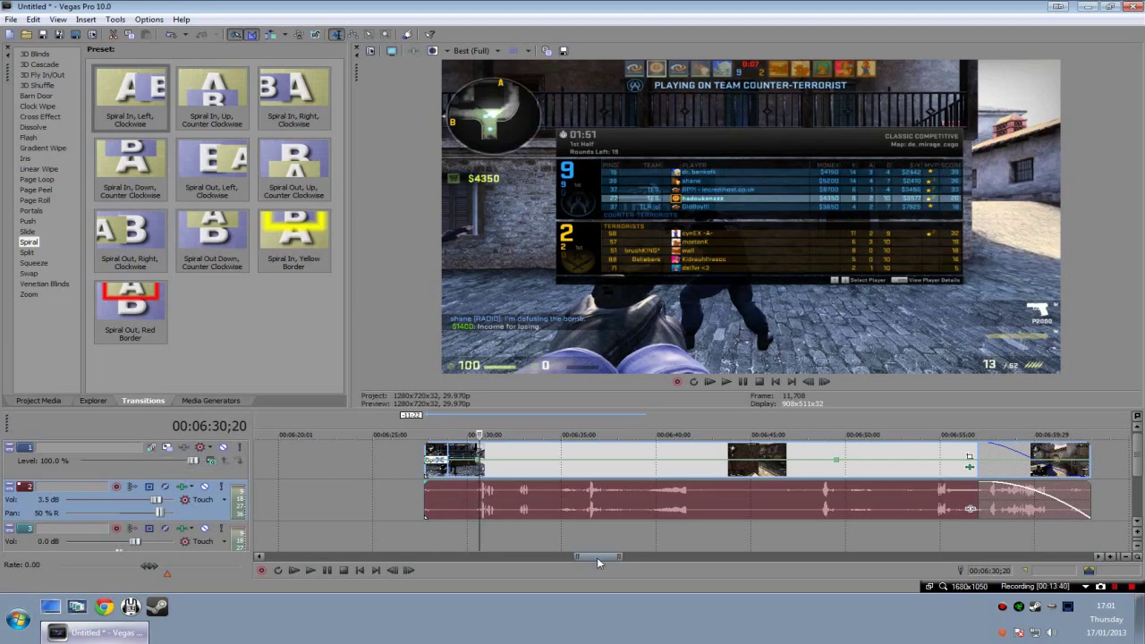
Examine the timeline around the clip's end at several zoom levels, finishing with the whole timeline in view.
scroll(602, 558, "right", 3)
left_click(905, 510)
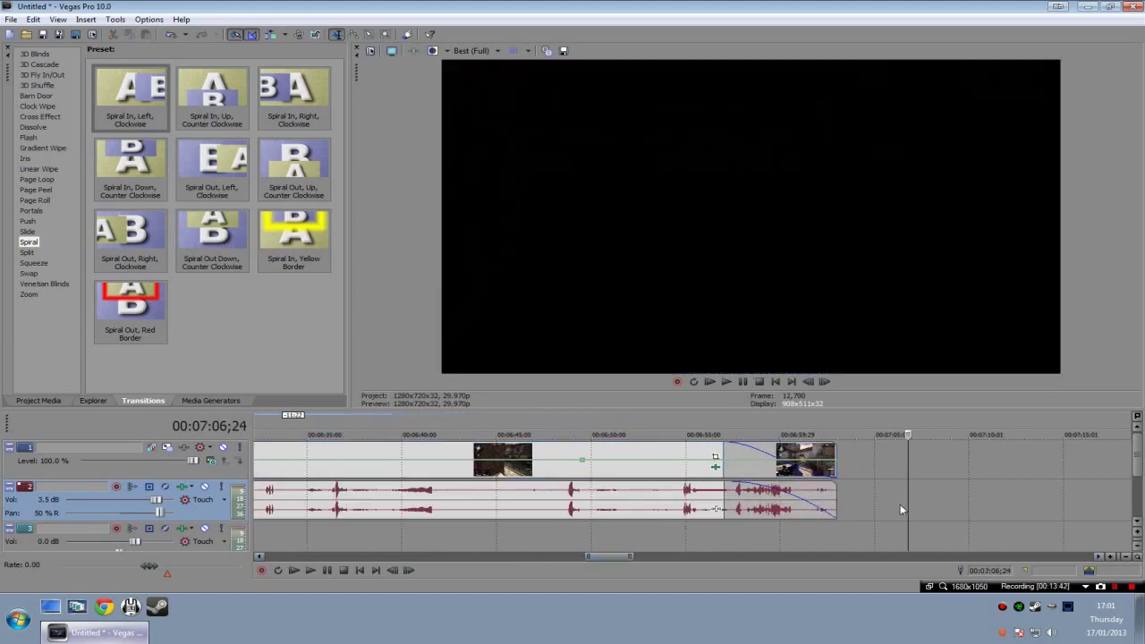
scroll(614, 555, "left", 1)
left_click(920, 483)
scroll(940, 480, "down", 8)
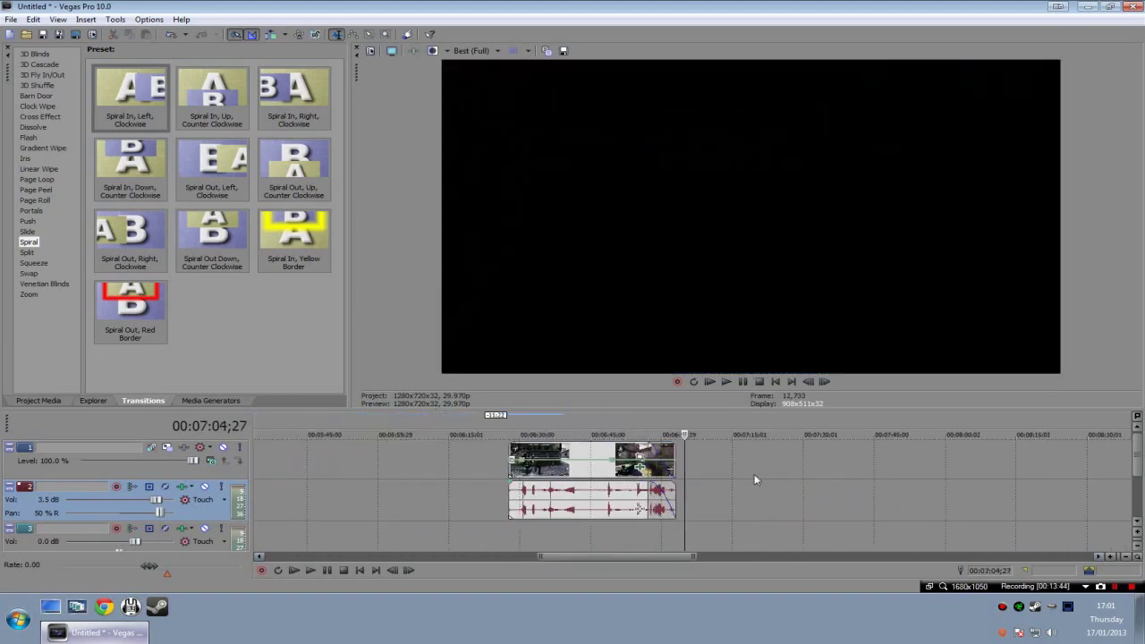
scroll(742, 481, "down", 3)
scroll(648, 483, "up", 10)
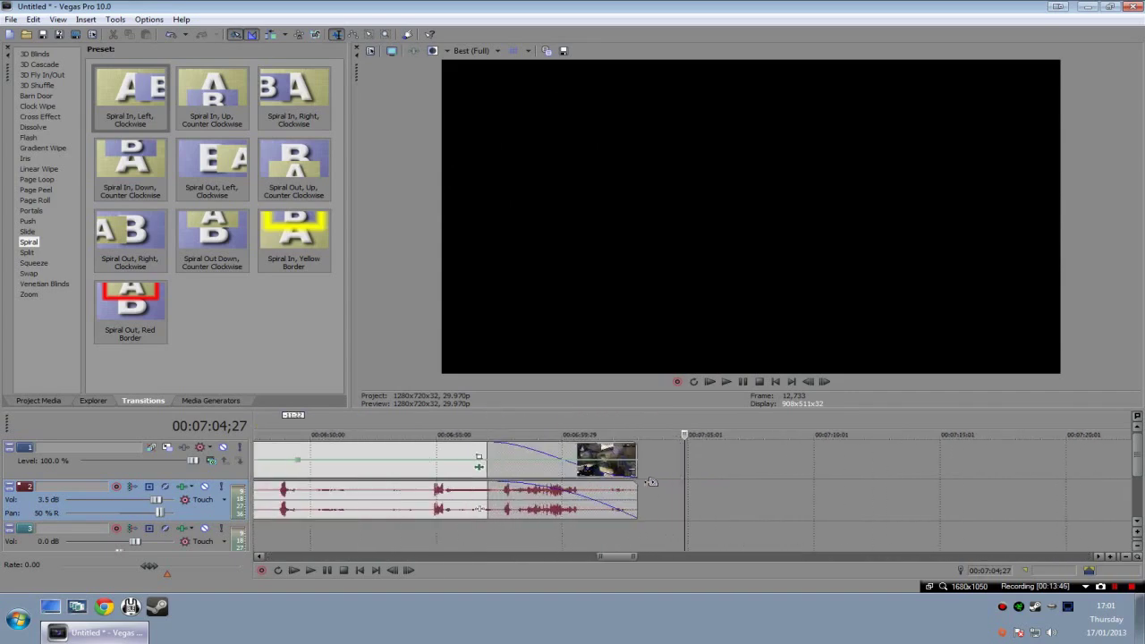
scroll(638, 487, "down", 7)
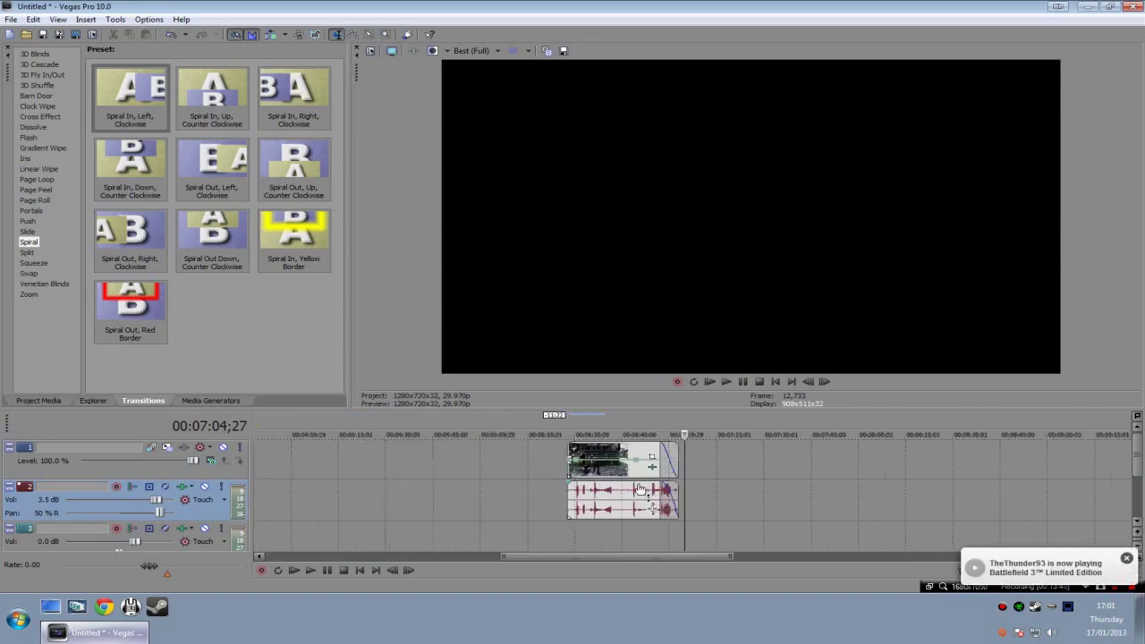
scroll(639, 490, "up", 5)
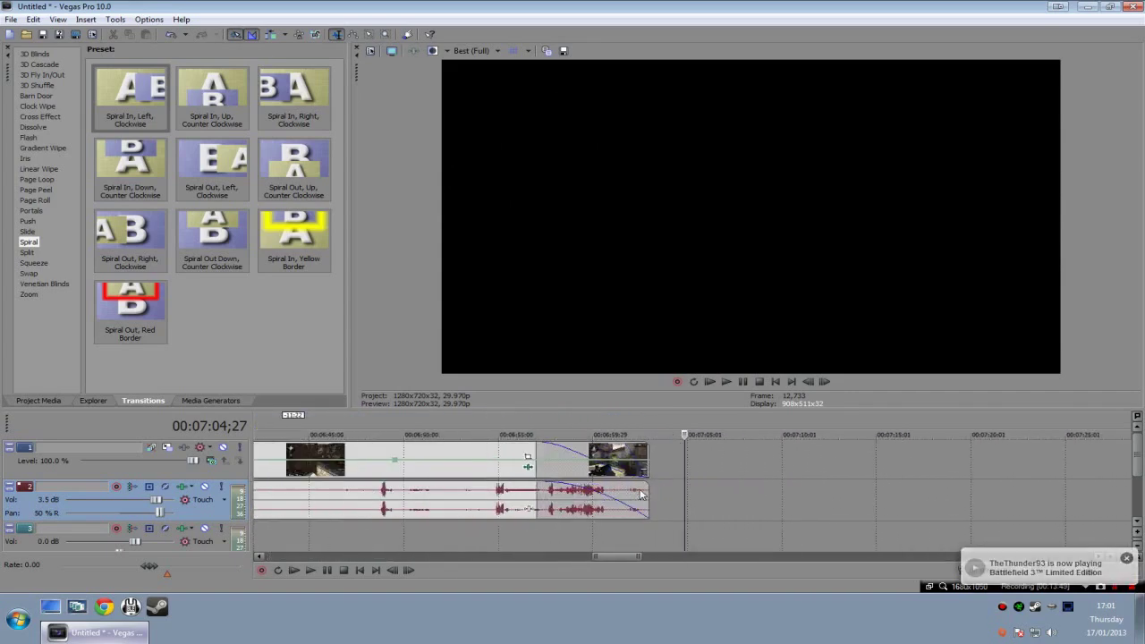
scroll(640, 490, "down", 8)
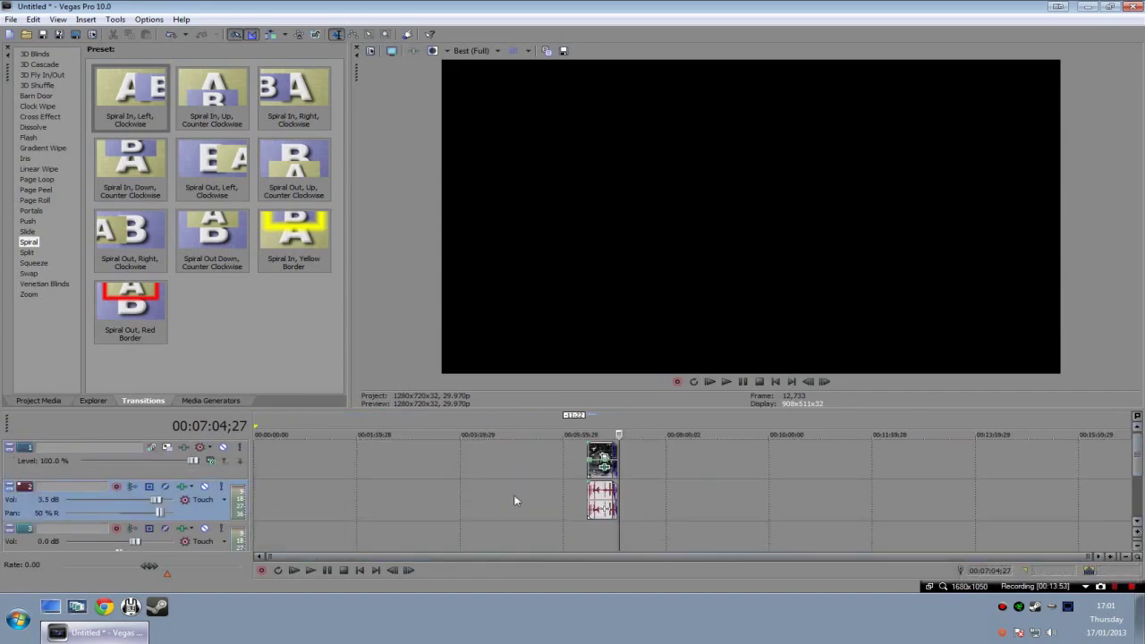
Insert a new video track above the gameplay video track and a new audio track above the gameplay audio track.
left_click(231, 476)
right_click(232, 479)
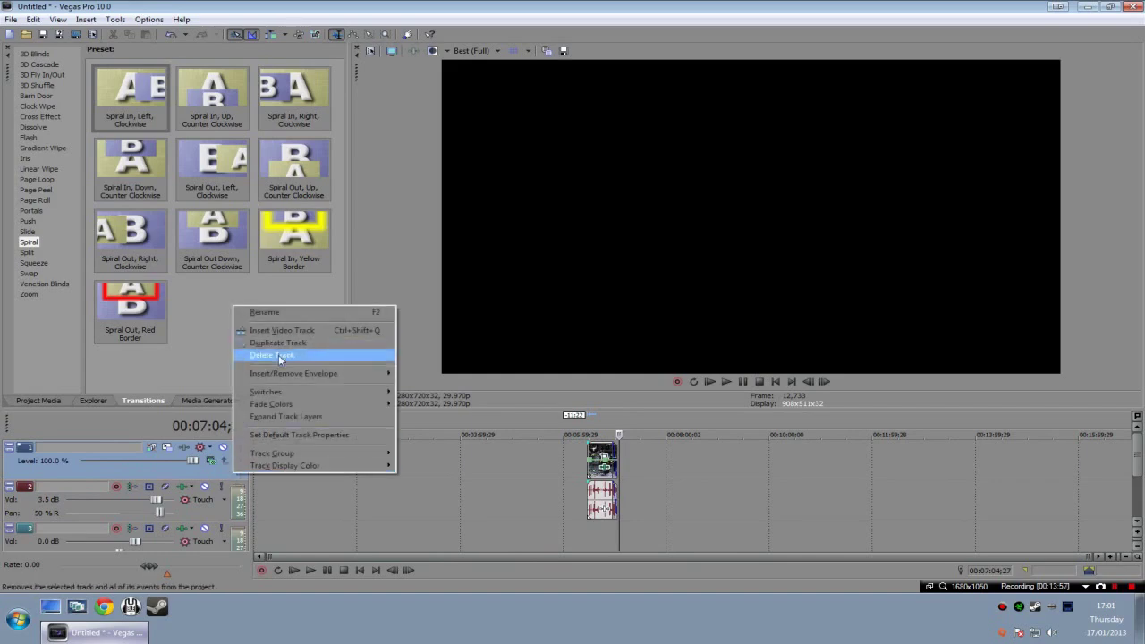
left_click(288, 333)
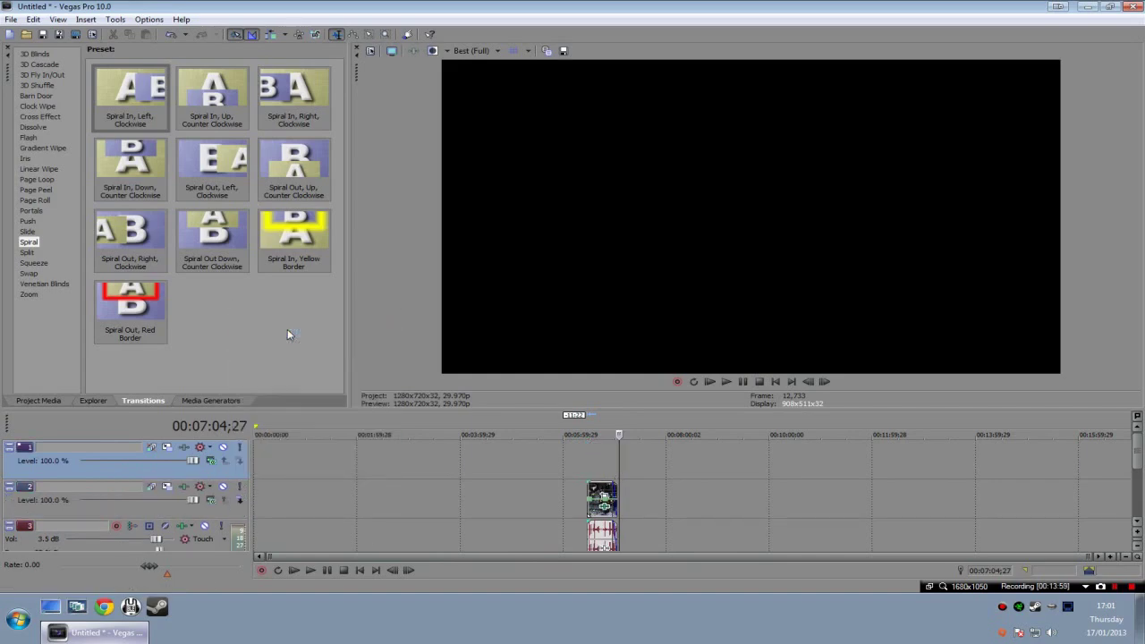
right_click(221, 548)
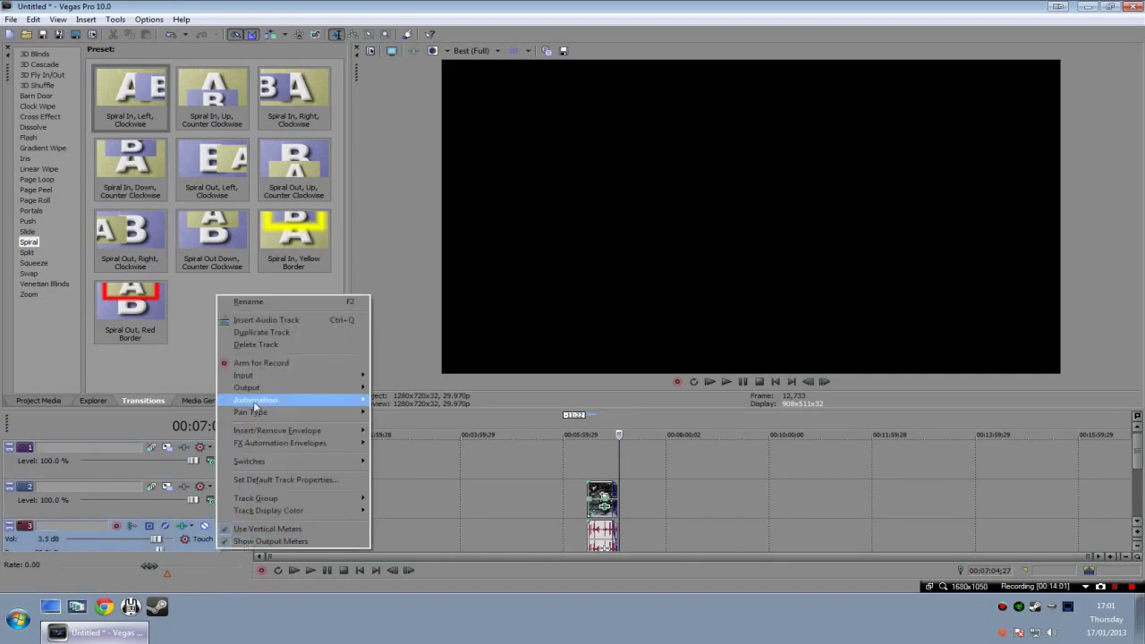
left_click(256, 322)
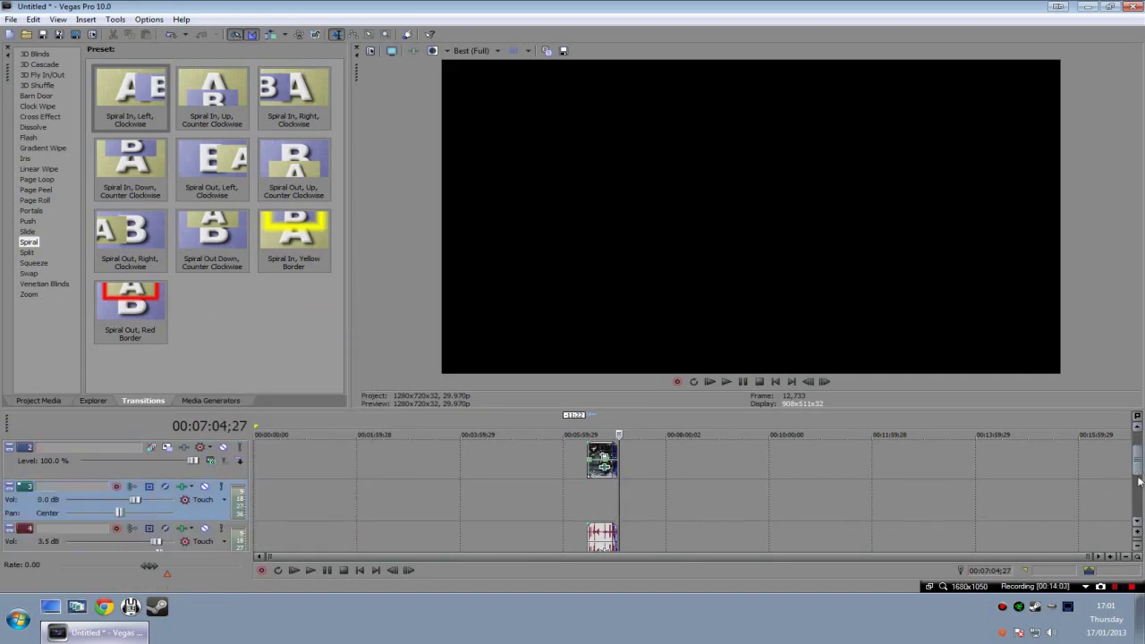
scroll(1139, 481, "down", 1)
left_click(610, 456)
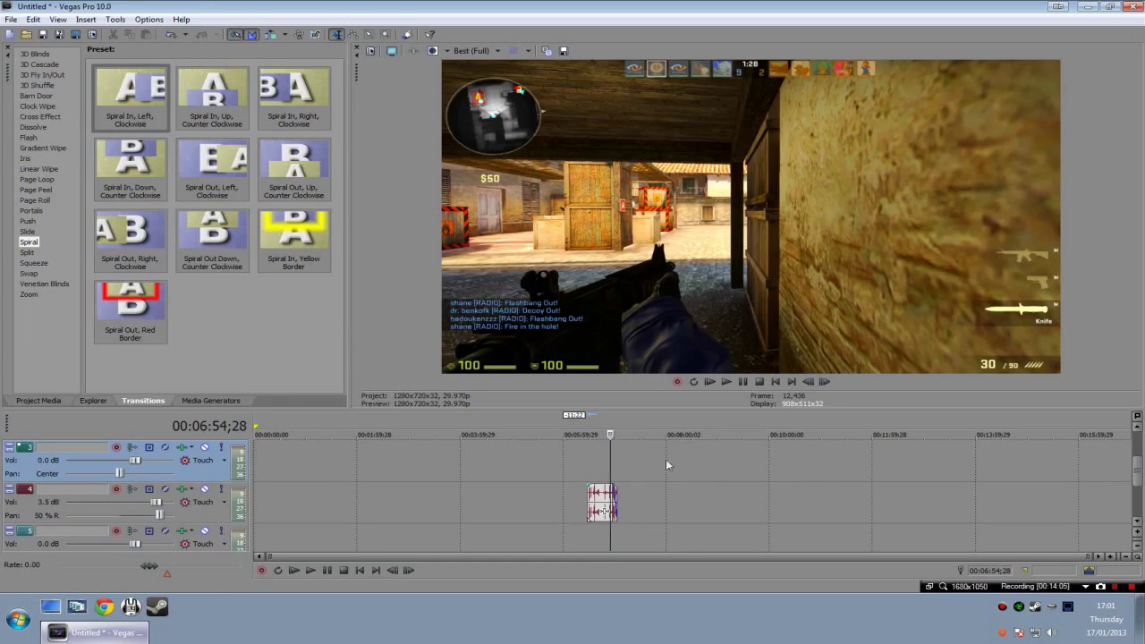
left_click(654, 461)
left_click(606, 467)
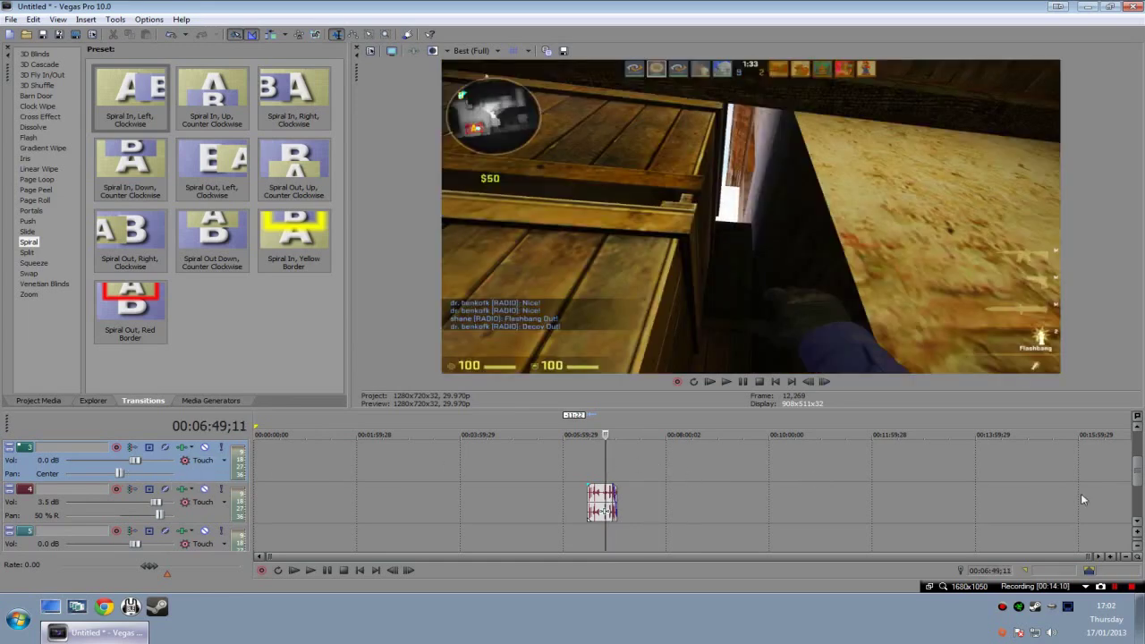
Adjust the frame of the new empty video track in Track Motion and close the Track Motion window.
left_click_drag(1137, 475, 1136, 445)
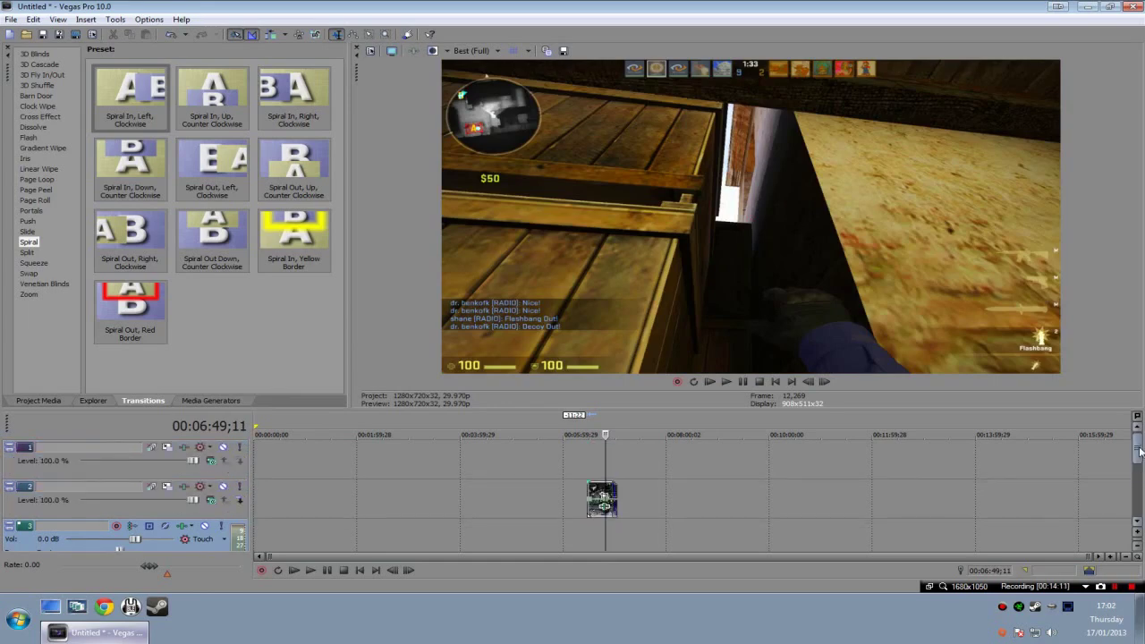
left_click(167, 449)
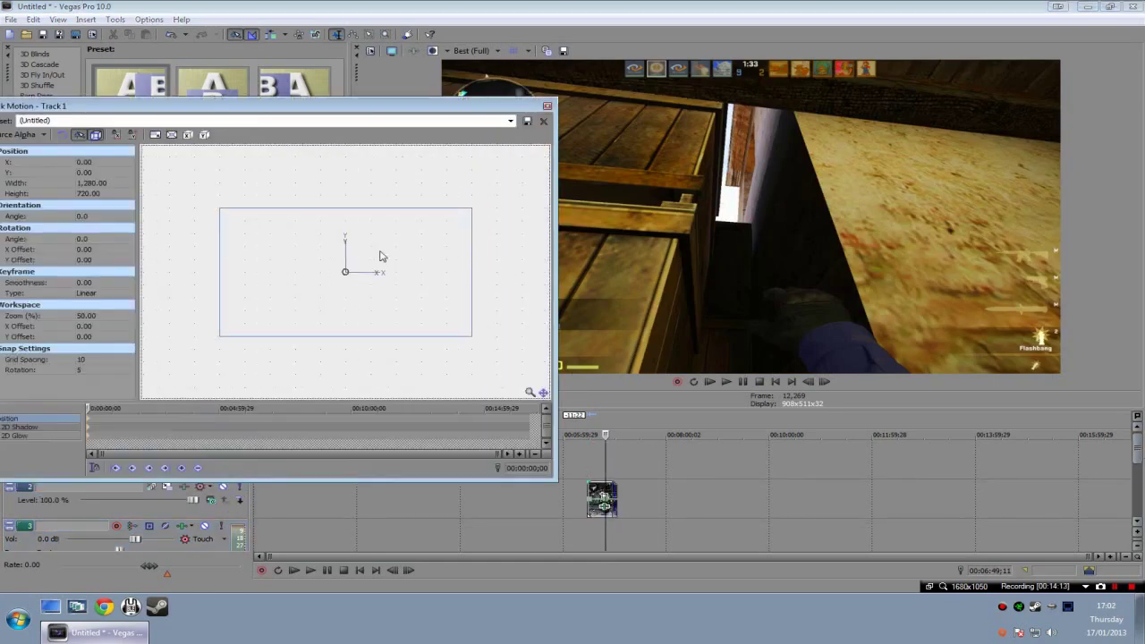
left_click_drag(229, 214, 350, 266)
left_click(546, 105)
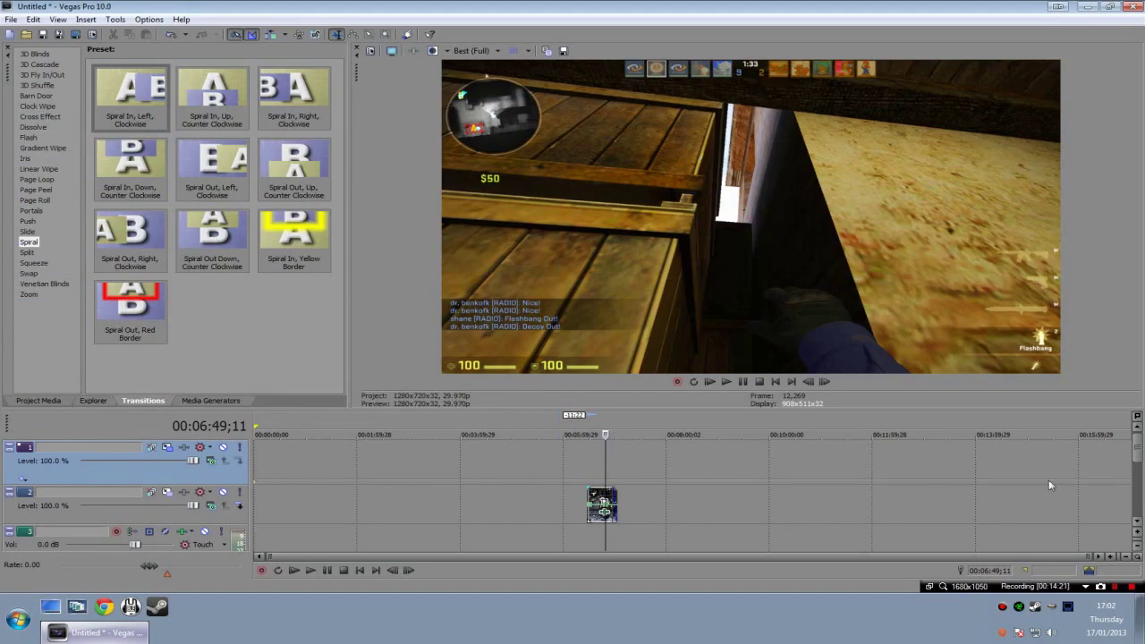
scroll(826, 484, "down", 3)
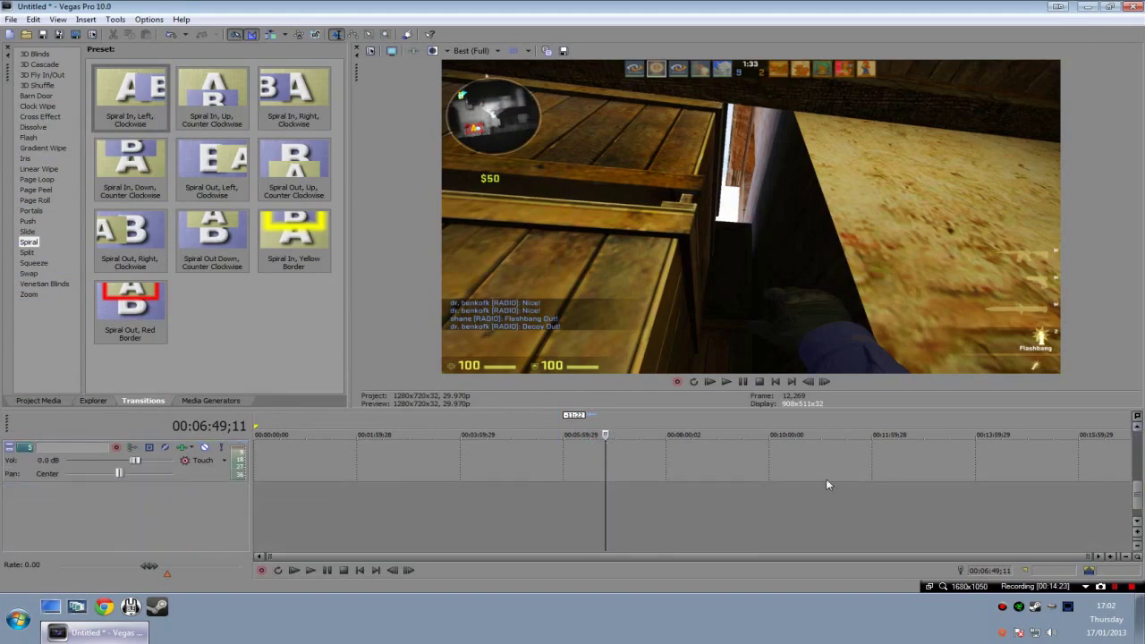